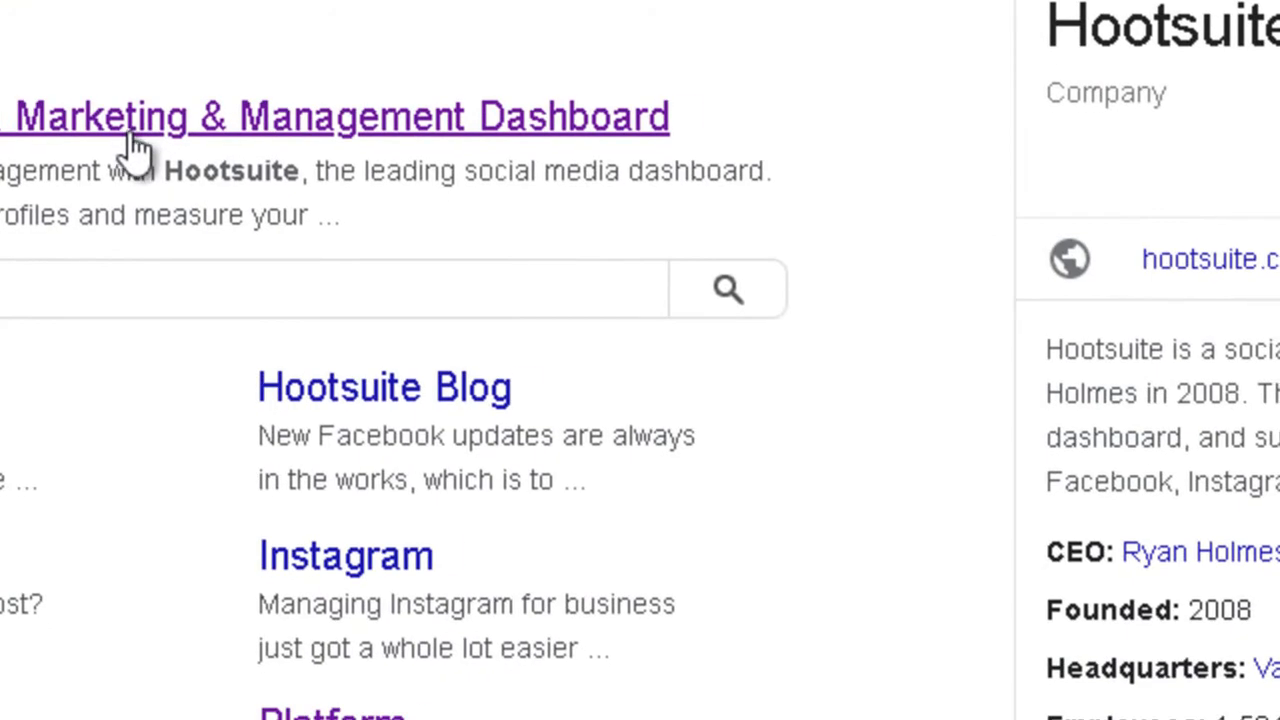
# - Open the Hootsuite site from the search results and continue past the Welcome back page
pyautogui.click(135, 148)
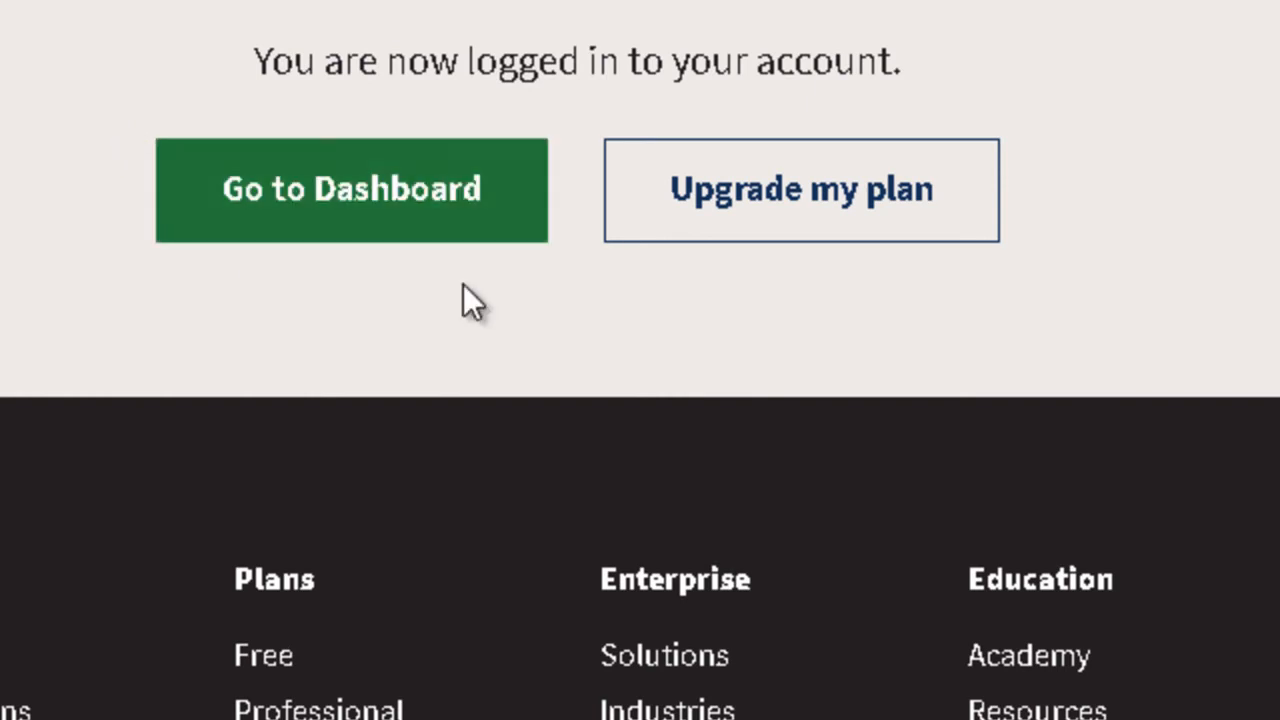
pyautogui.click(456, 182)
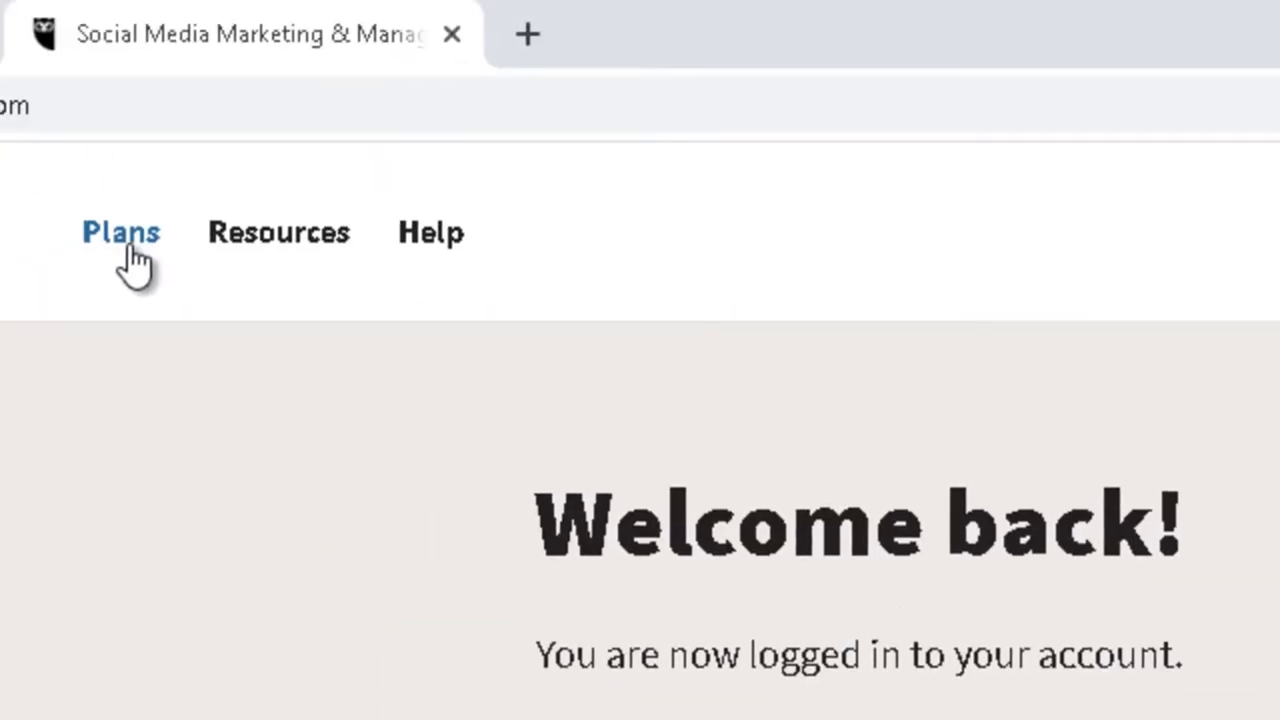
# - On the Plans page, highlight 1 user, 10 social accounts, Unlimited scheduling and the Team plan's 3 users
pyautogui.click(122, 240)
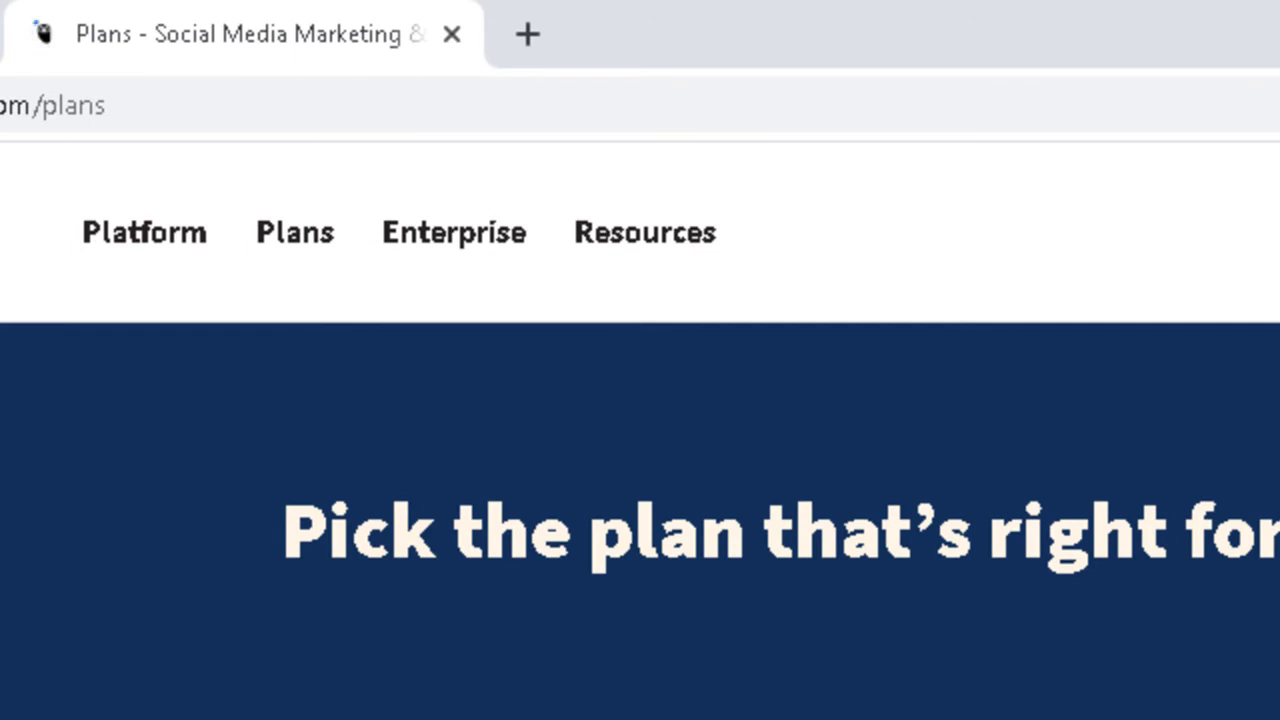
pyautogui.moveTo(1274, 243); pyautogui.dragTo(1274, 314)
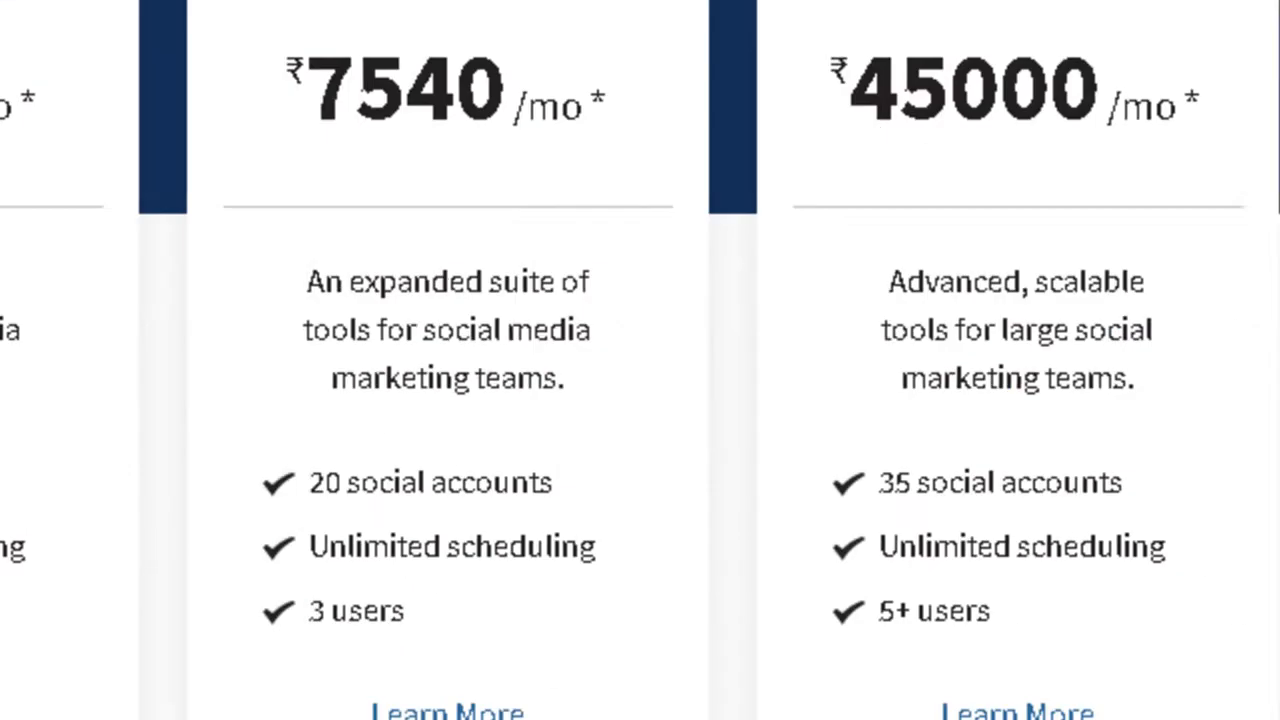
pyautogui.moveTo(133, 370); pyautogui.dragTo(215, 380)
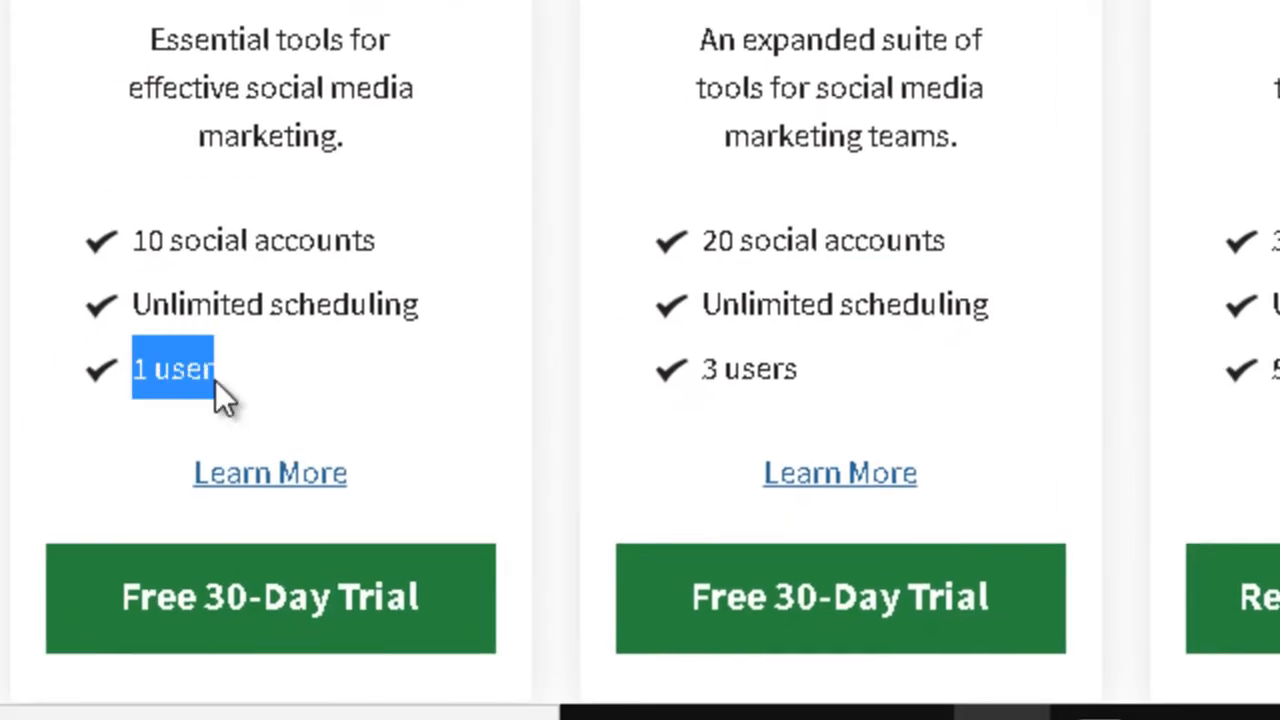
pyautogui.click(131, 241)
pyautogui.moveTo(131, 241); pyautogui.dragTo(379, 266)
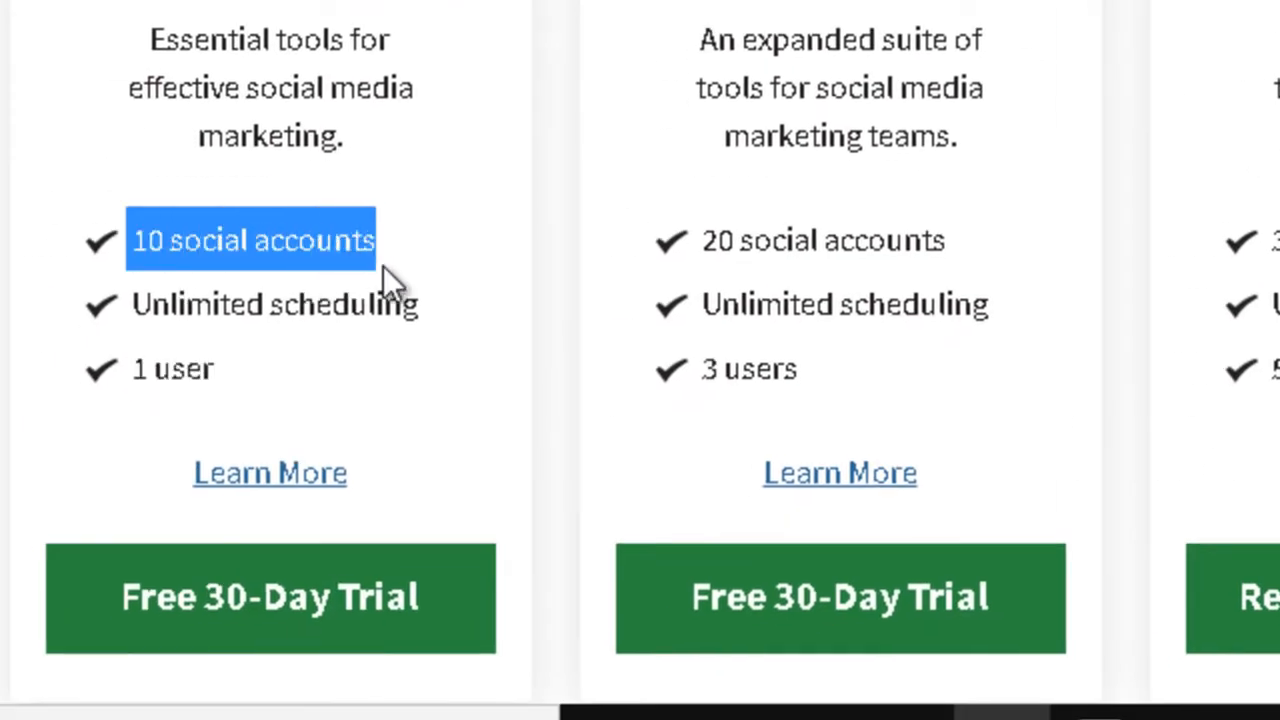
pyautogui.moveTo(429, 324); pyautogui.dragTo(157, 292)
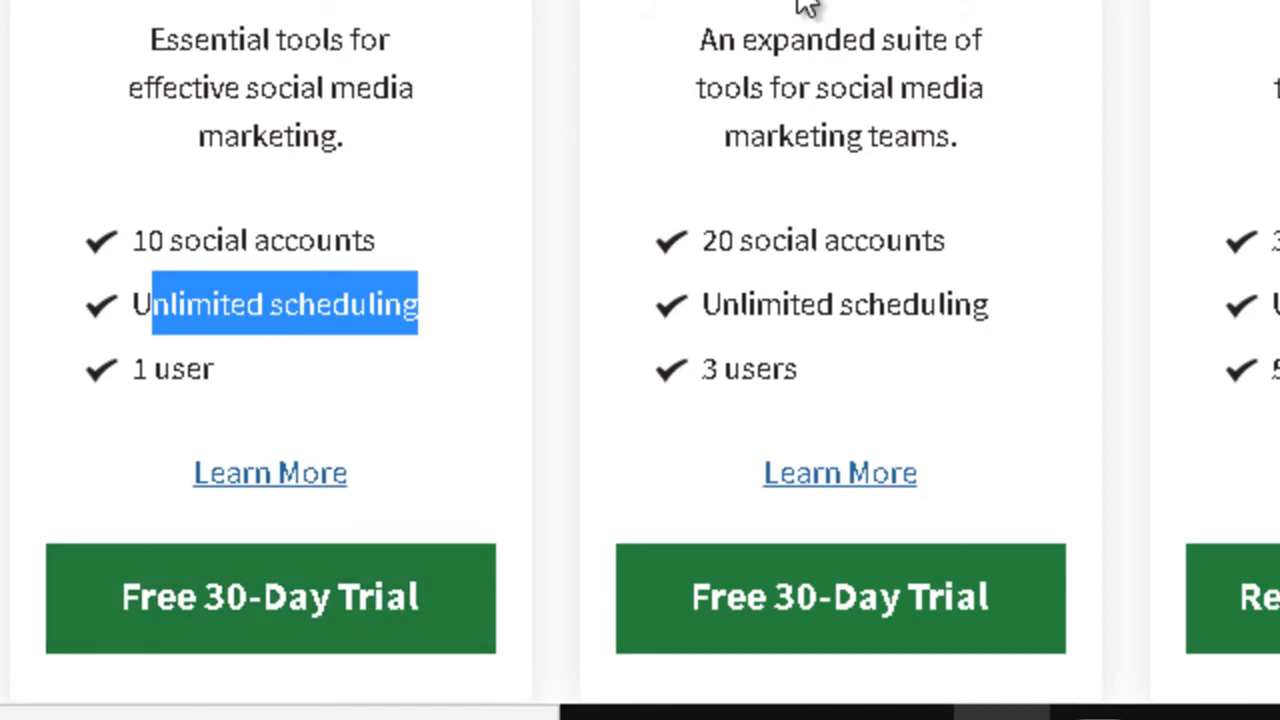
pyautogui.moveTo(819, 362); pyautogui.dragTo(701, 368)
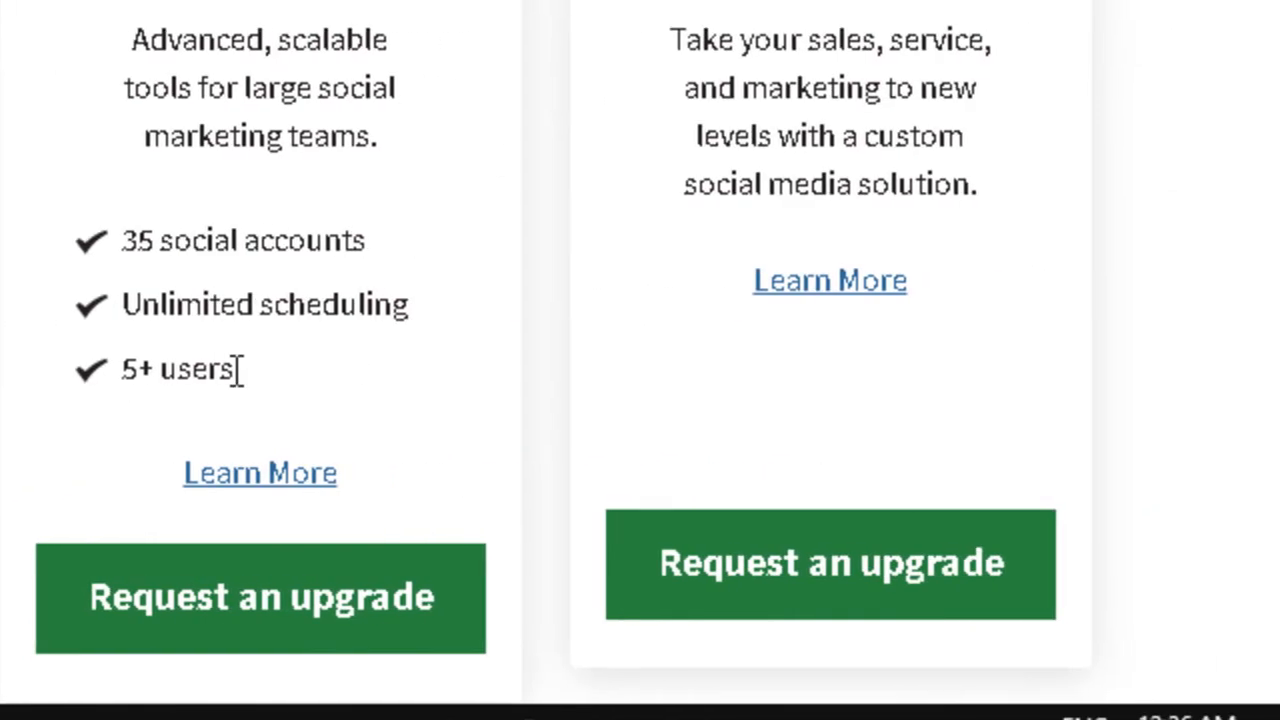
# - Highlight 5+ users on Business and 1 user on Professional, then scroll to the Free plan
pyautogui.moveTo(234, 368); pyautogui.dragTo(130, 398)
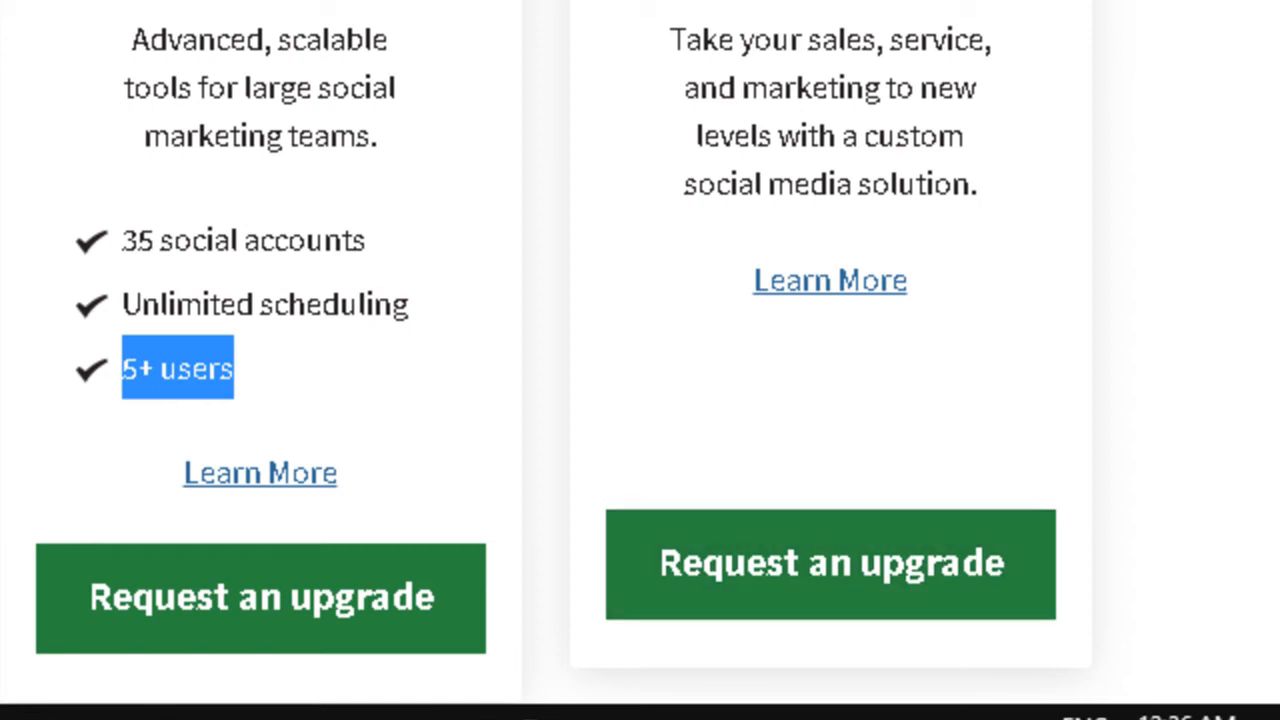
pyautogui.moveTo(211, 370); pyautogui.dragTo(132, 368)
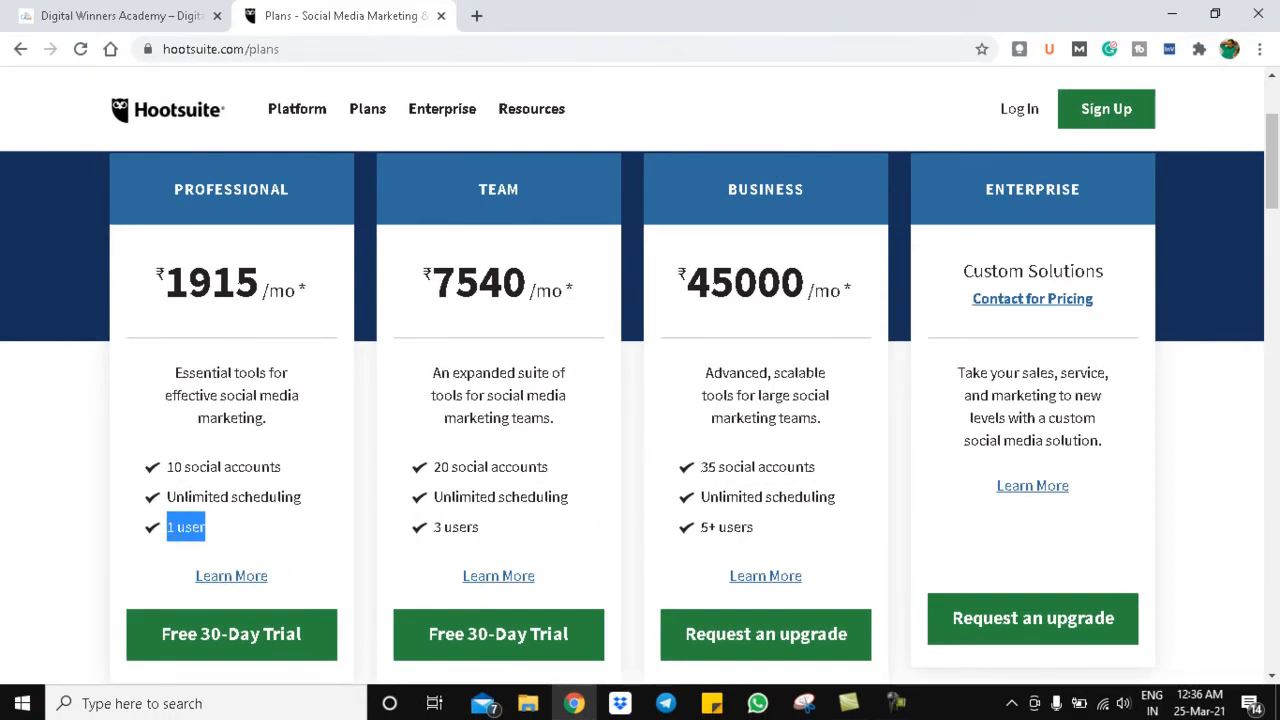
pyautogui.moveTo(1276, 166); pyautogui.dragTo(1276, 251)
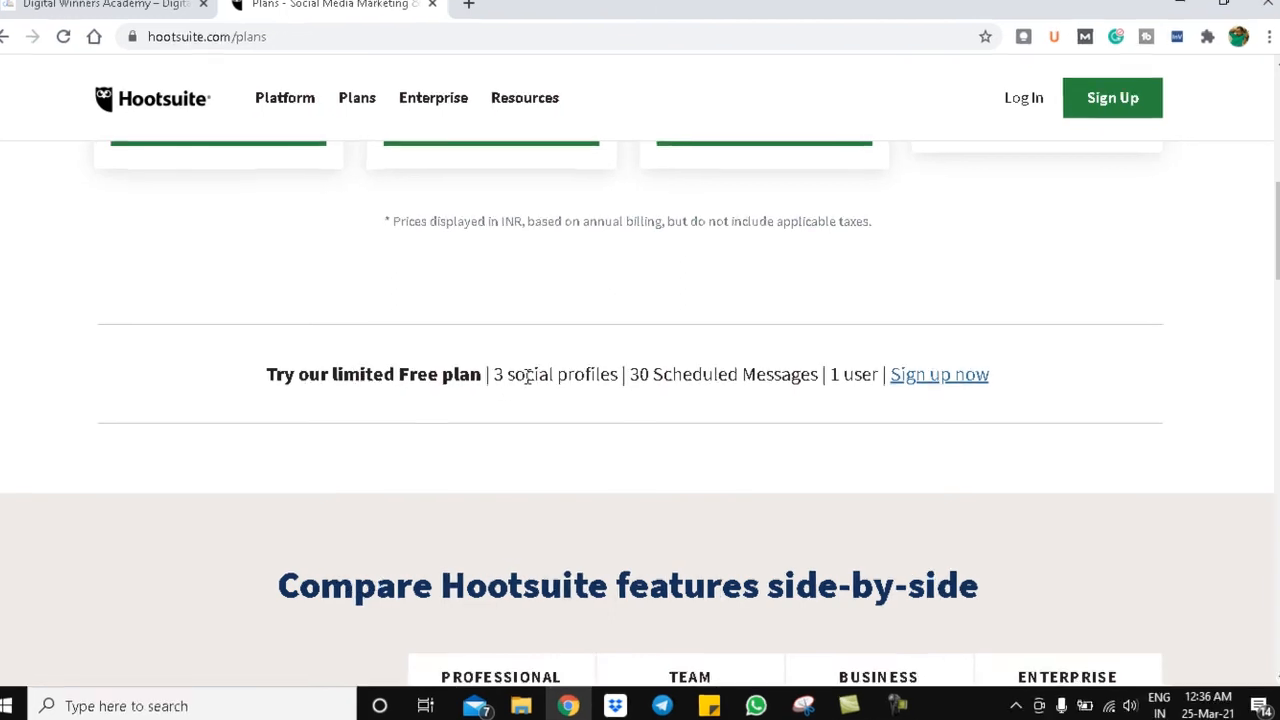
# - Highlight the Free plan's 3 social profiles and 30 Scheduled Messages, then show all compared features
pyautogui.moveTo(494, 377); pyautogui.dragTo(539, 372)
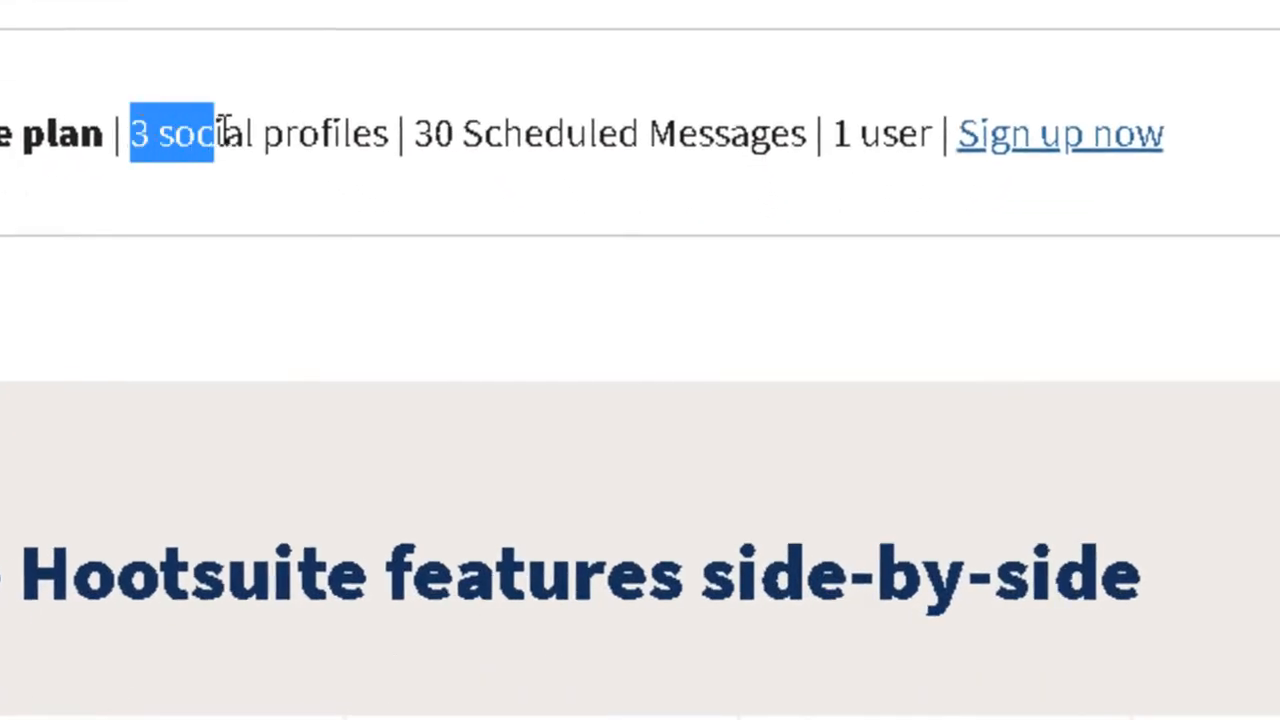
pyautogui.moveTo(224, 130); pyautogui.dragTo(397, 131)
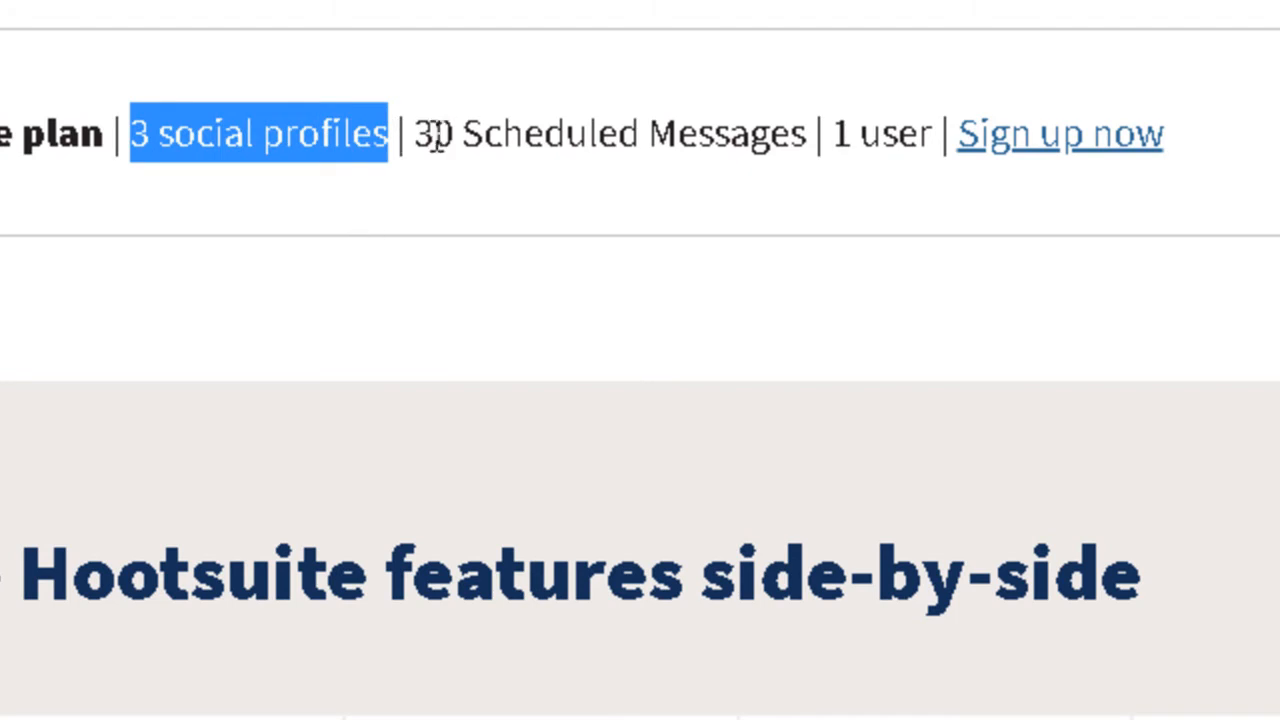
pyautogui.moveTo(433, 133); pyautogui.dragTo(797, 133)
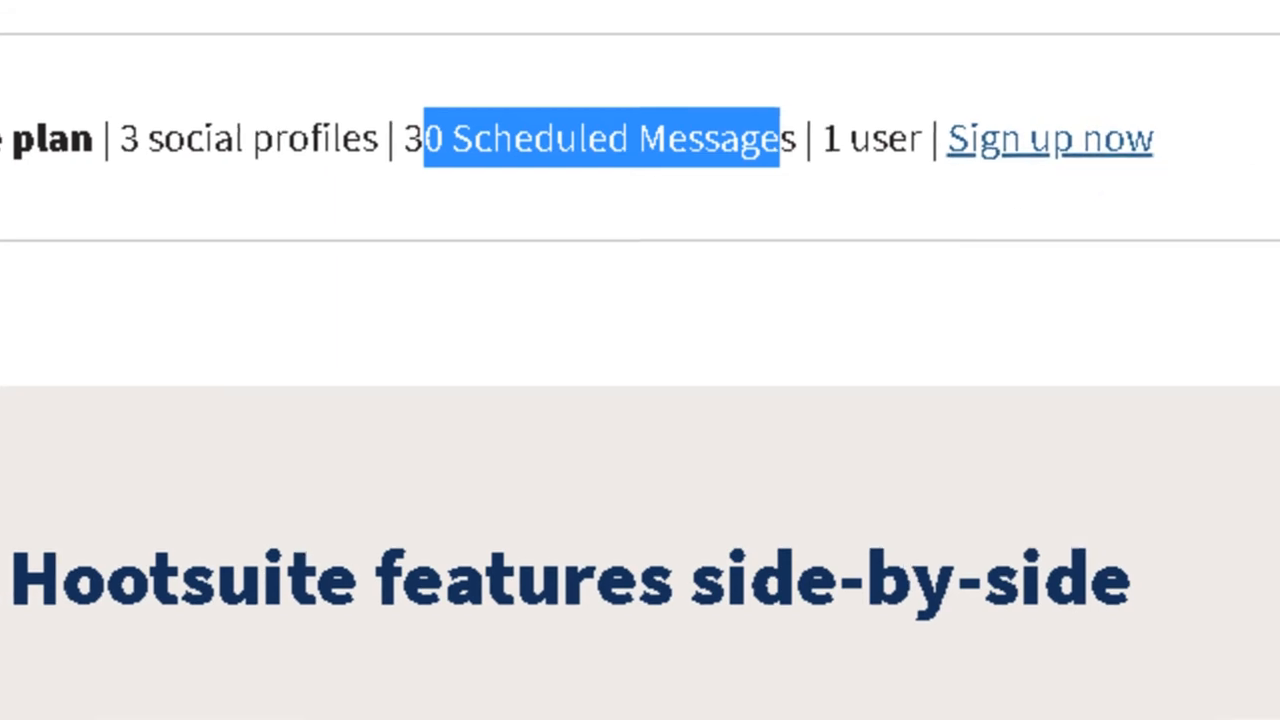
pyautogui.moveTo(1278, 130); pyautogui.dragTo(1278, 305)
pyautogui.click(103, 560)
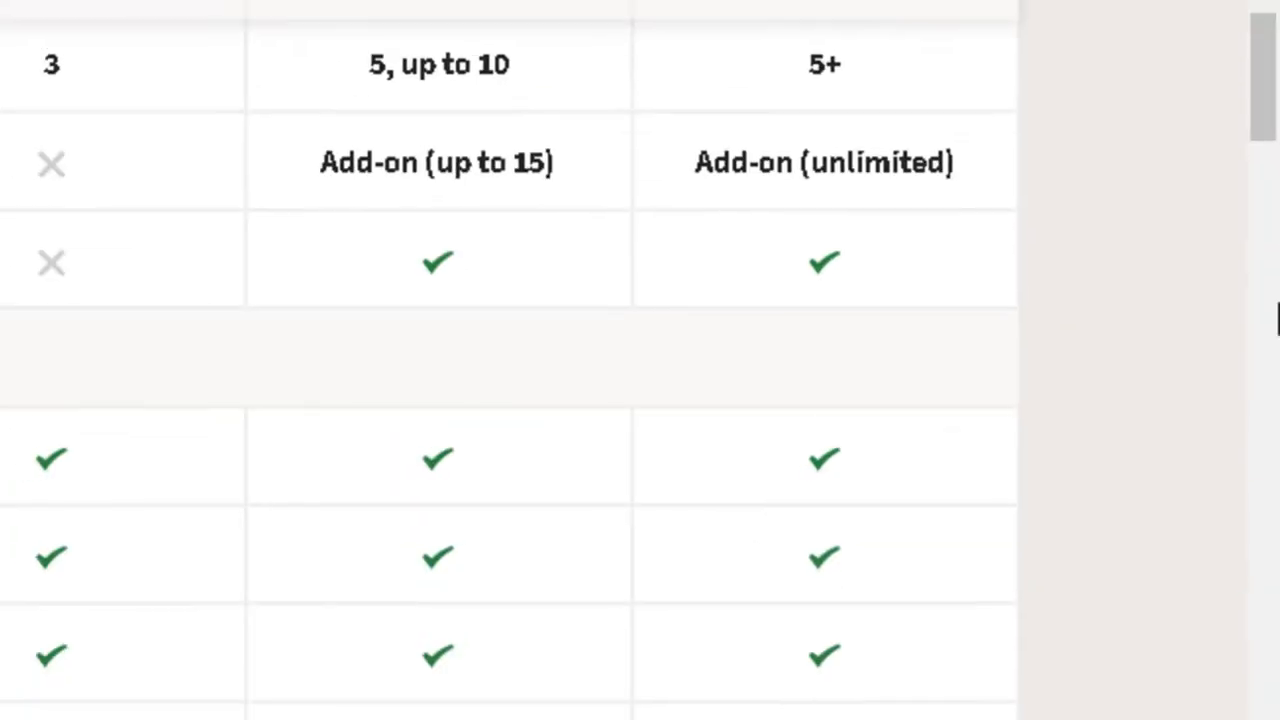
pyautogui.moveTo(1275, 250); pyautogui.dragTo(1276, 432)
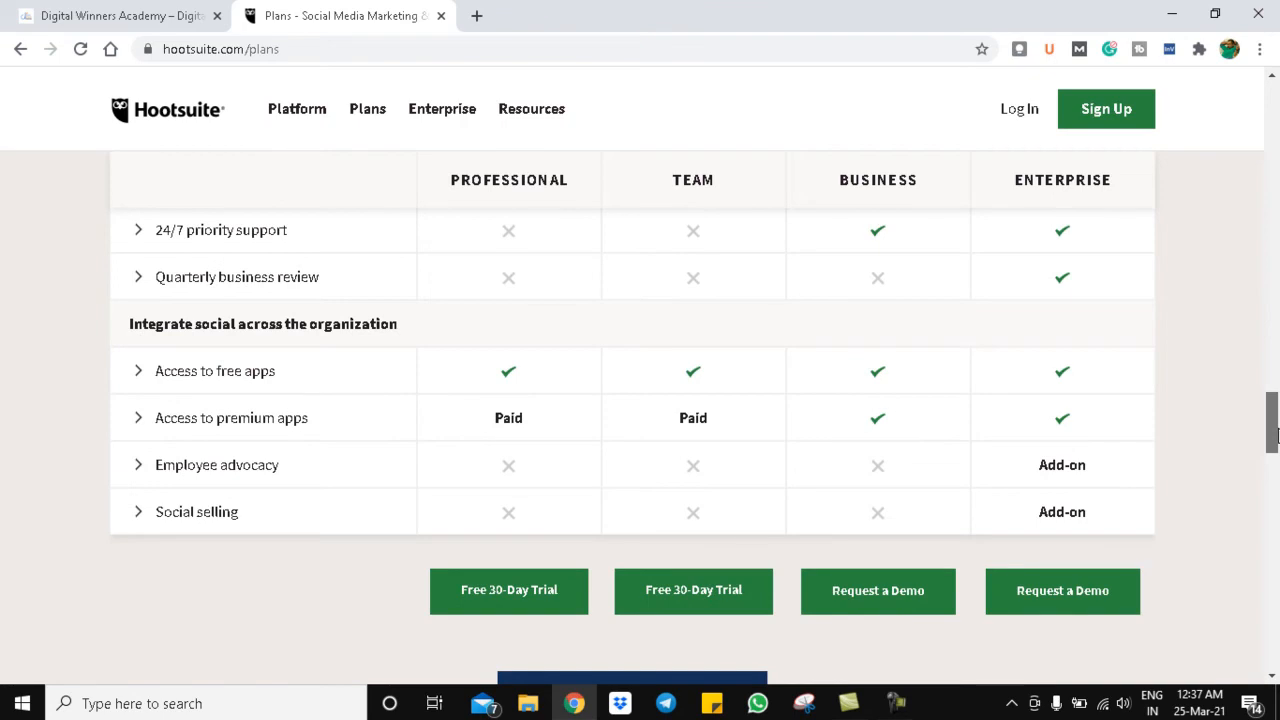
pyautogui.moveTo(1277, 436); pyautogui.dragTo(1277, 434)
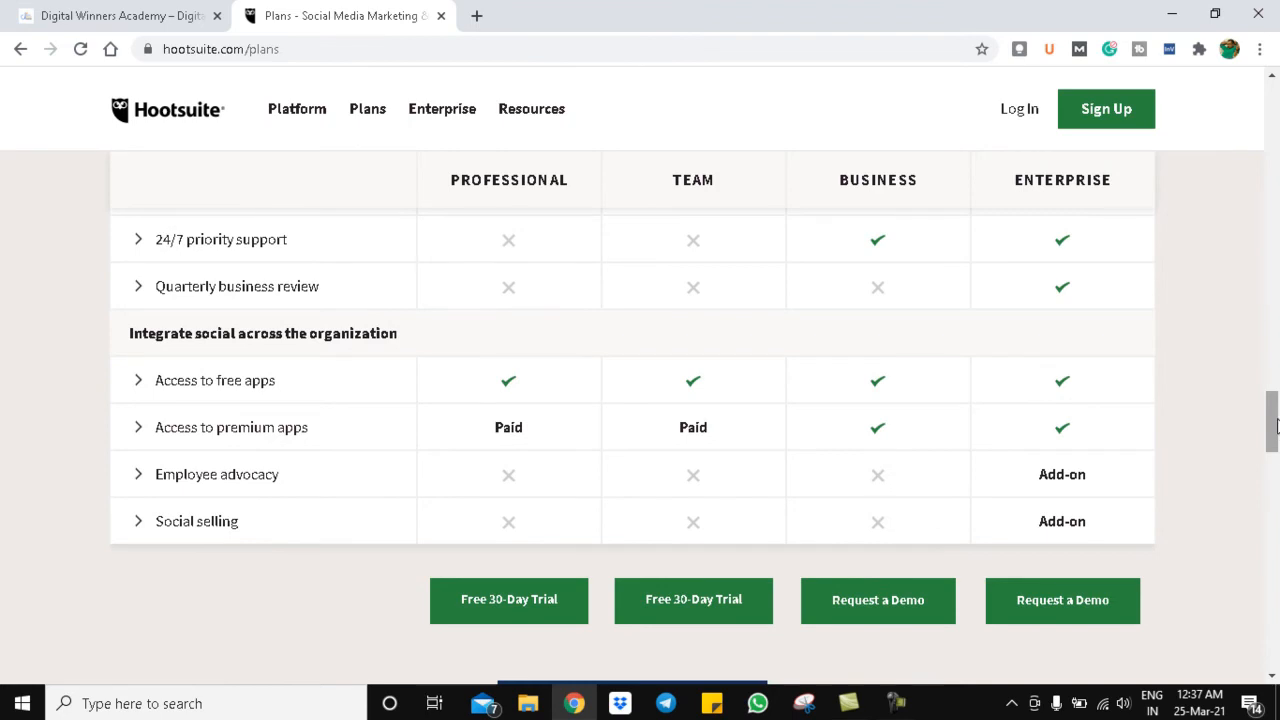
pyautogui.moveTo(1277, 427); pyautogui.dragTo(1246, 186)
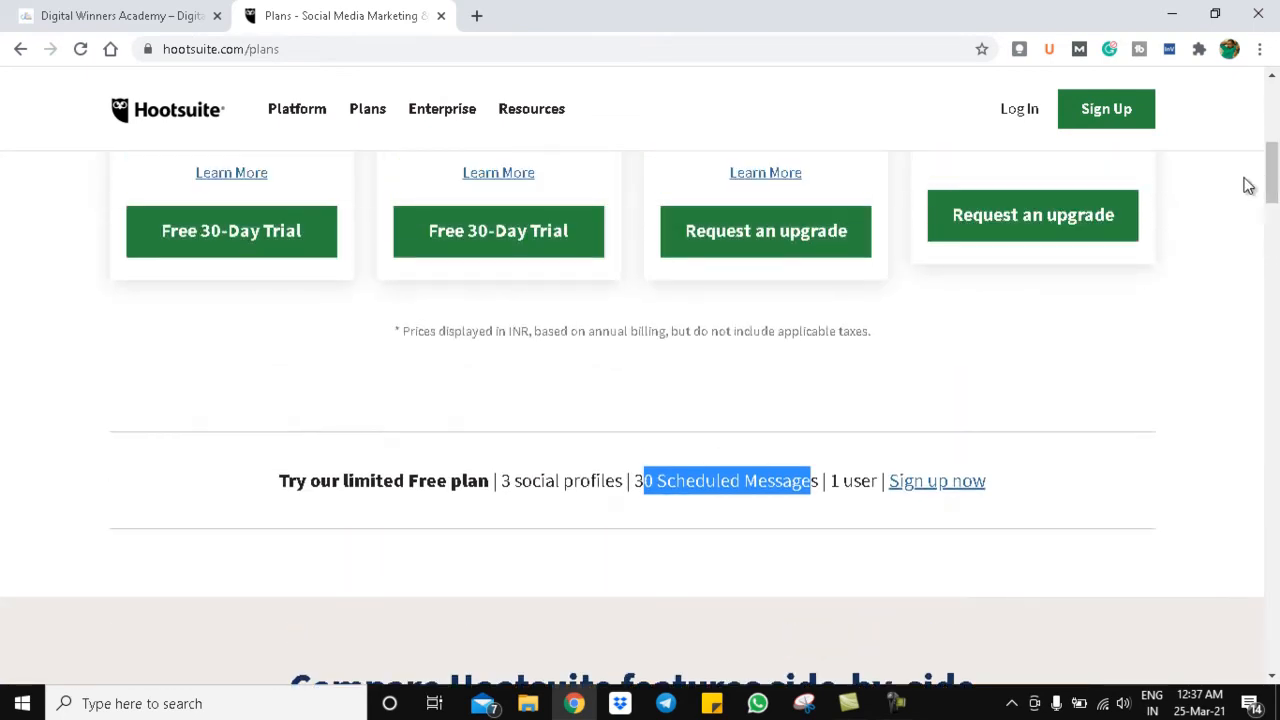
# - Log in from the top-right link and sign in to reach the Streams boards
pyautogui.click(1019, 110)
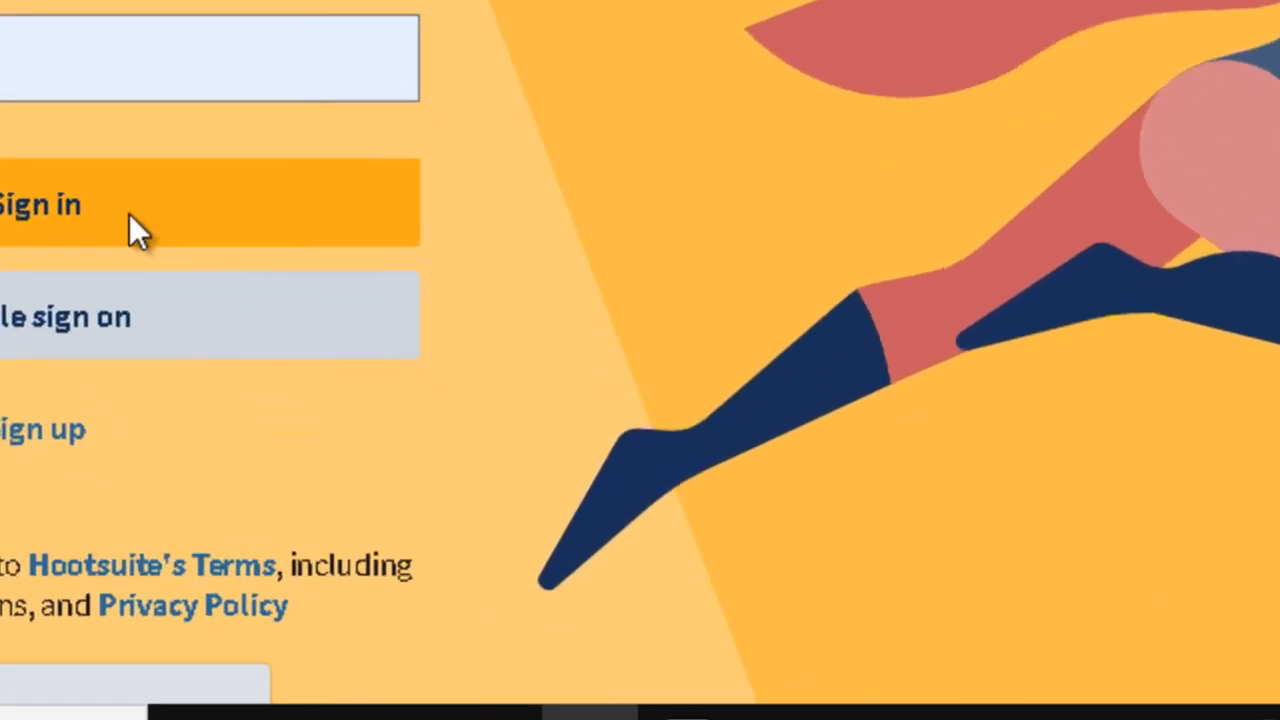
pyautogui.click(129, 213)
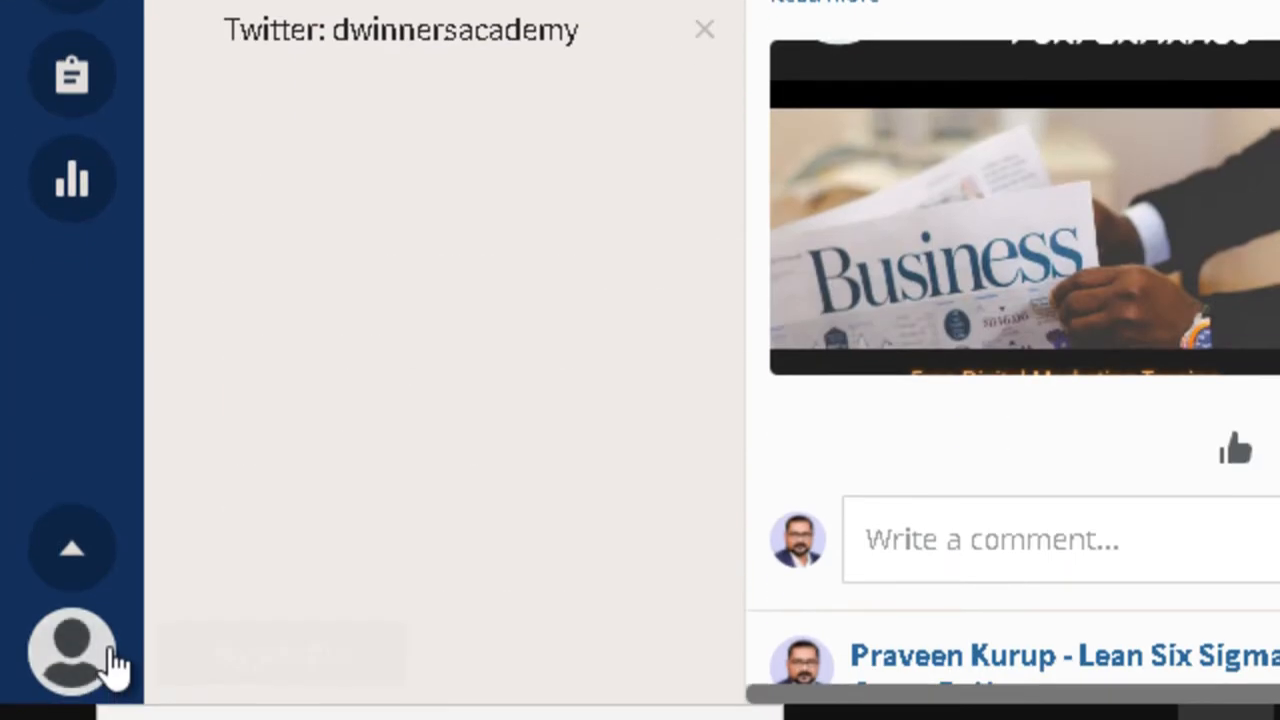
# - Open Account & Settings from the profile avatar menu and scroll through the Profile details
pyautogui.click(110, 660)
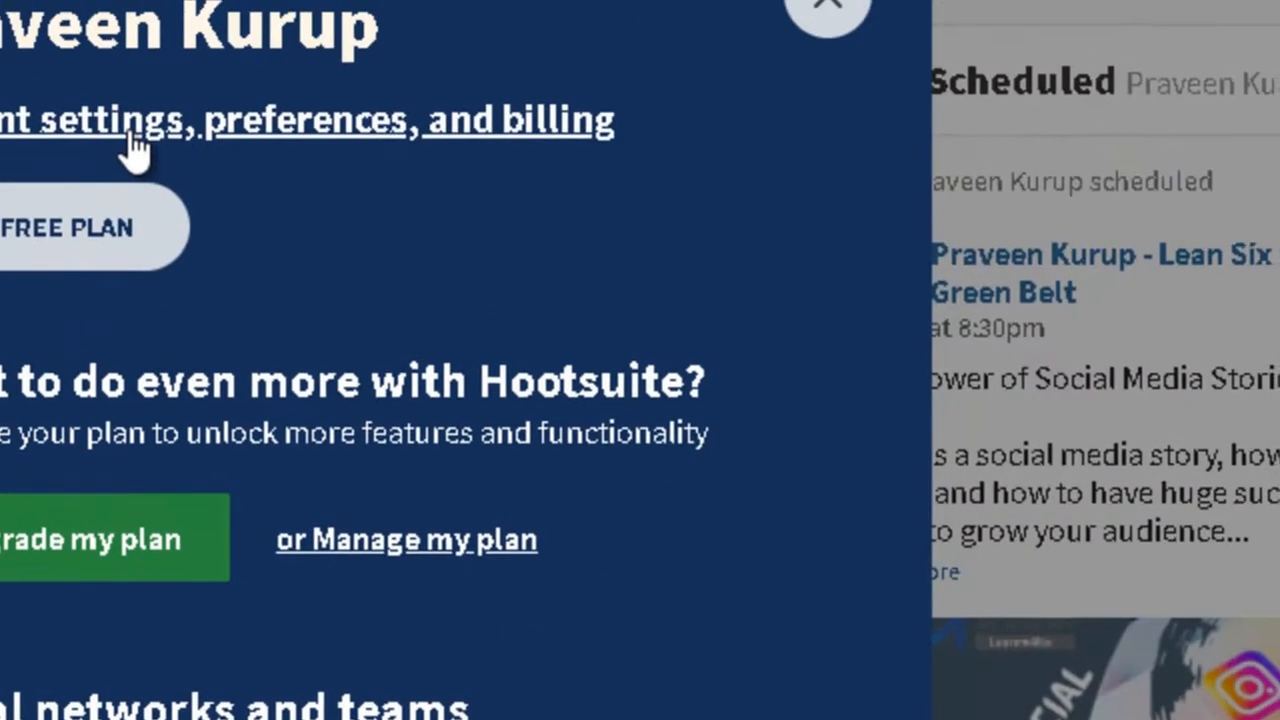
pyautogui.click(134, 149)
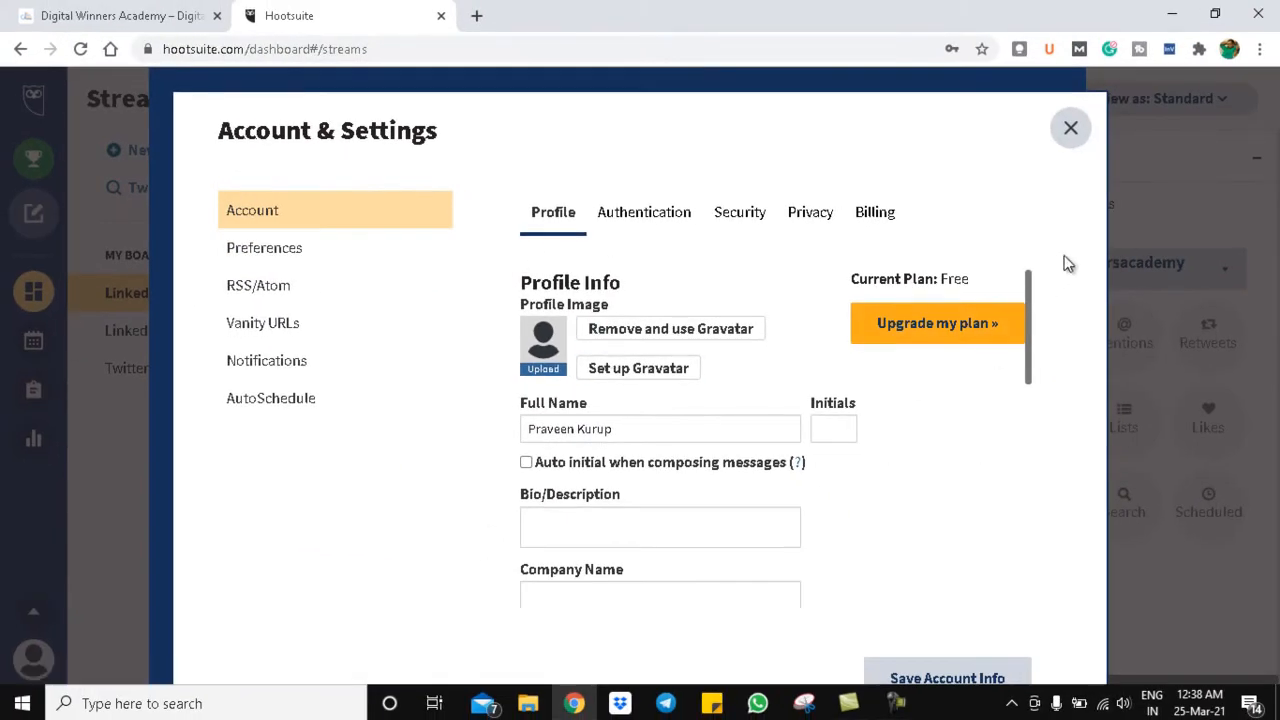
pyautogui.moveTo(1031, 300); pyautogui.dragTo(1041, 381)
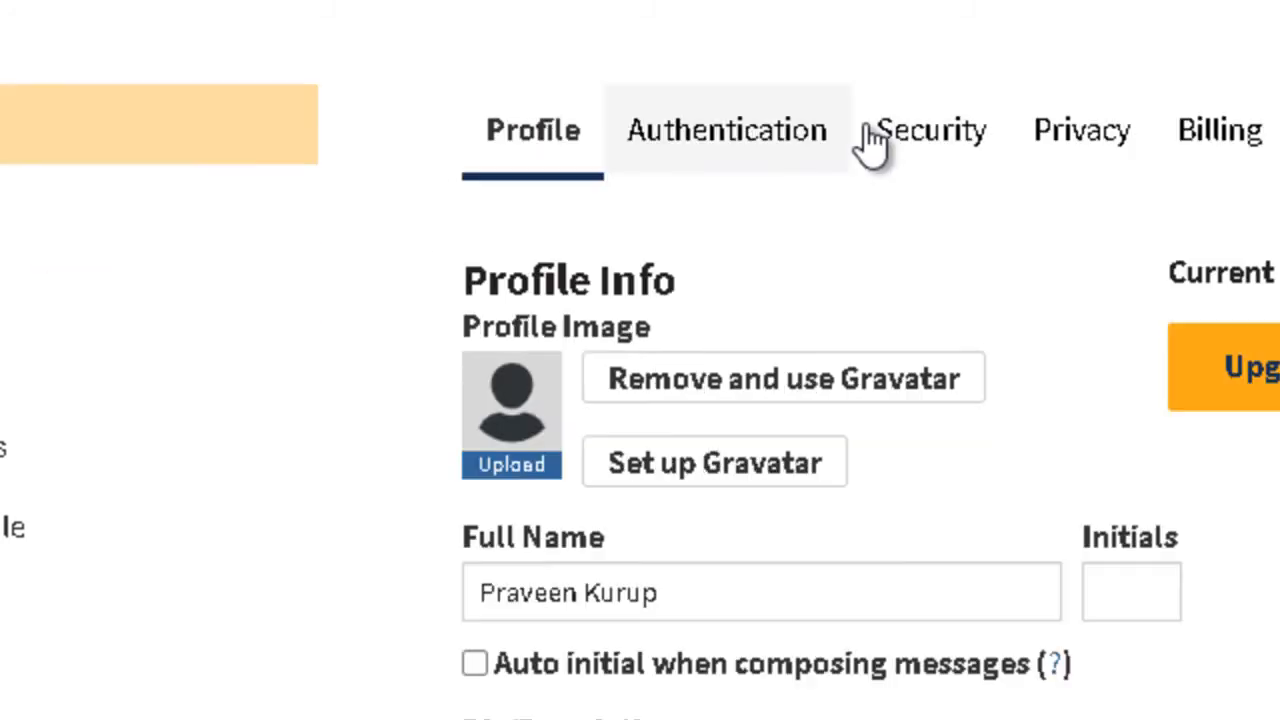
# - Review the Authentication methods, then close Account & Settings
pyautogui.click(743, 149)
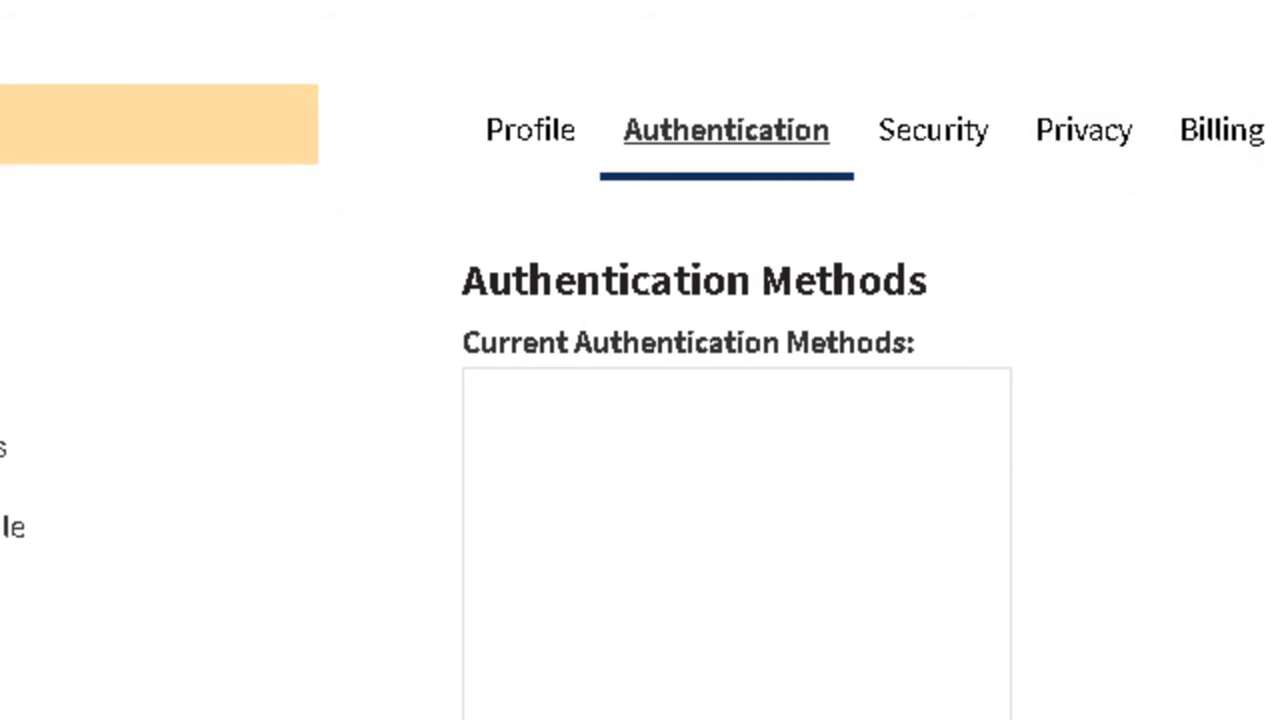
pyautogui.click(1049, 60)
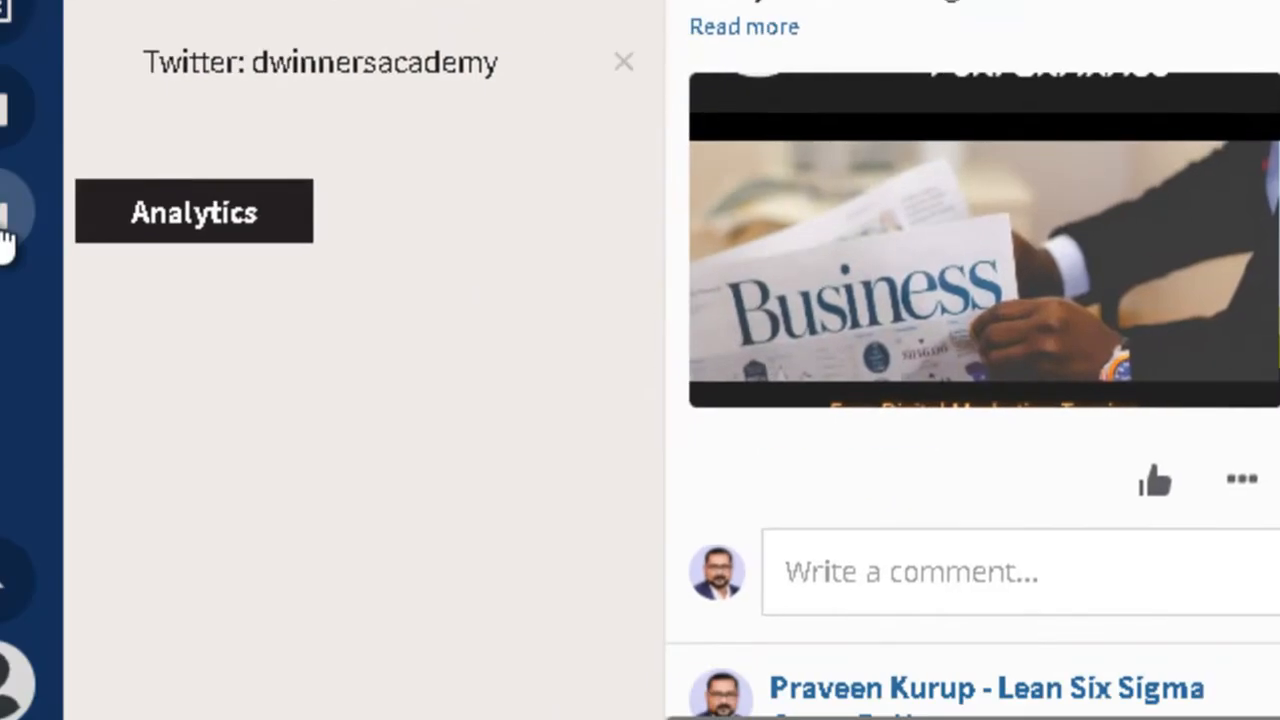
# - Visit and scroll the analytics section, then start a blank new post from the sidebar
pyautogui.click(77, 196)
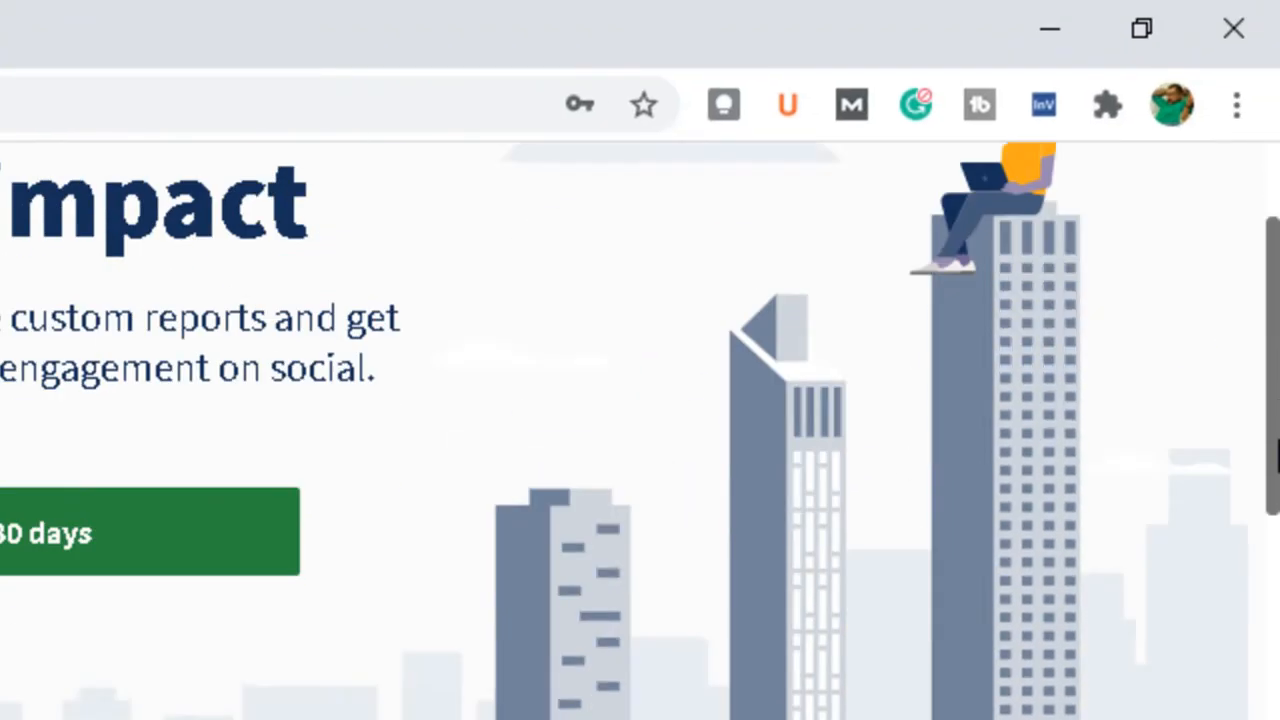
pyautogui.moveTo(1278, 440); pyautogui.dragTo(1278, 340)
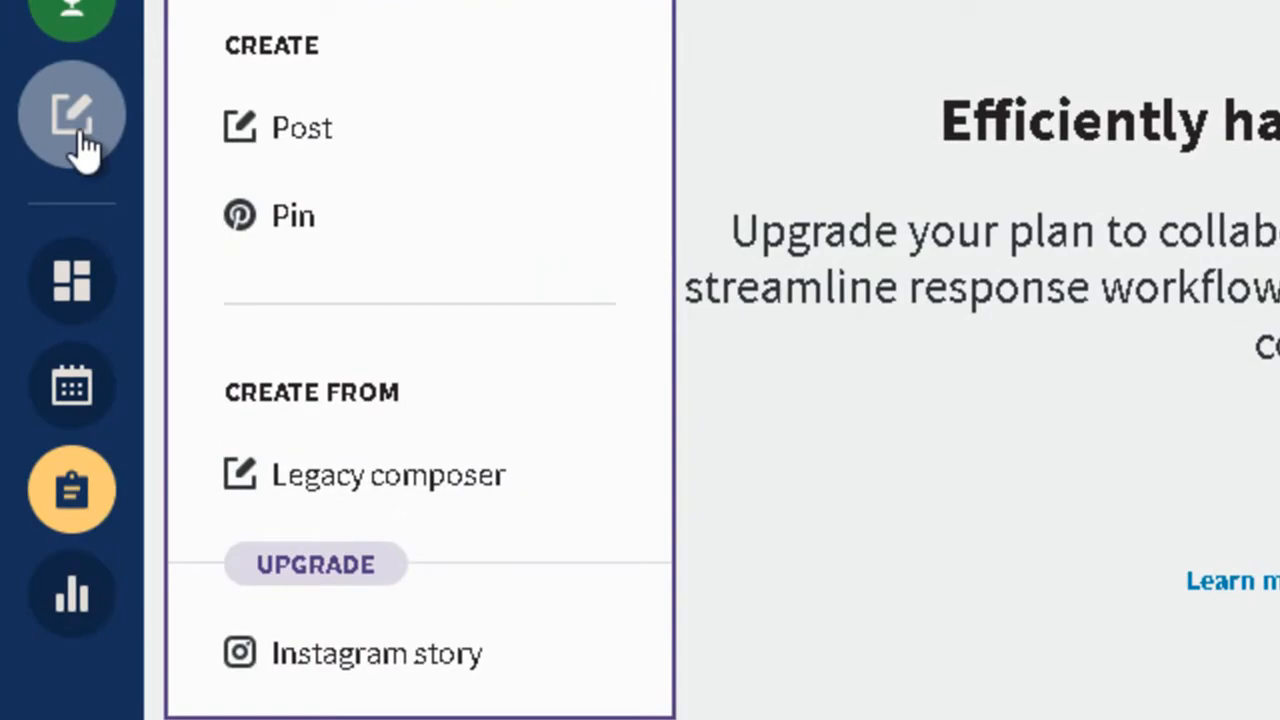
pyautogui.click(80, 131)
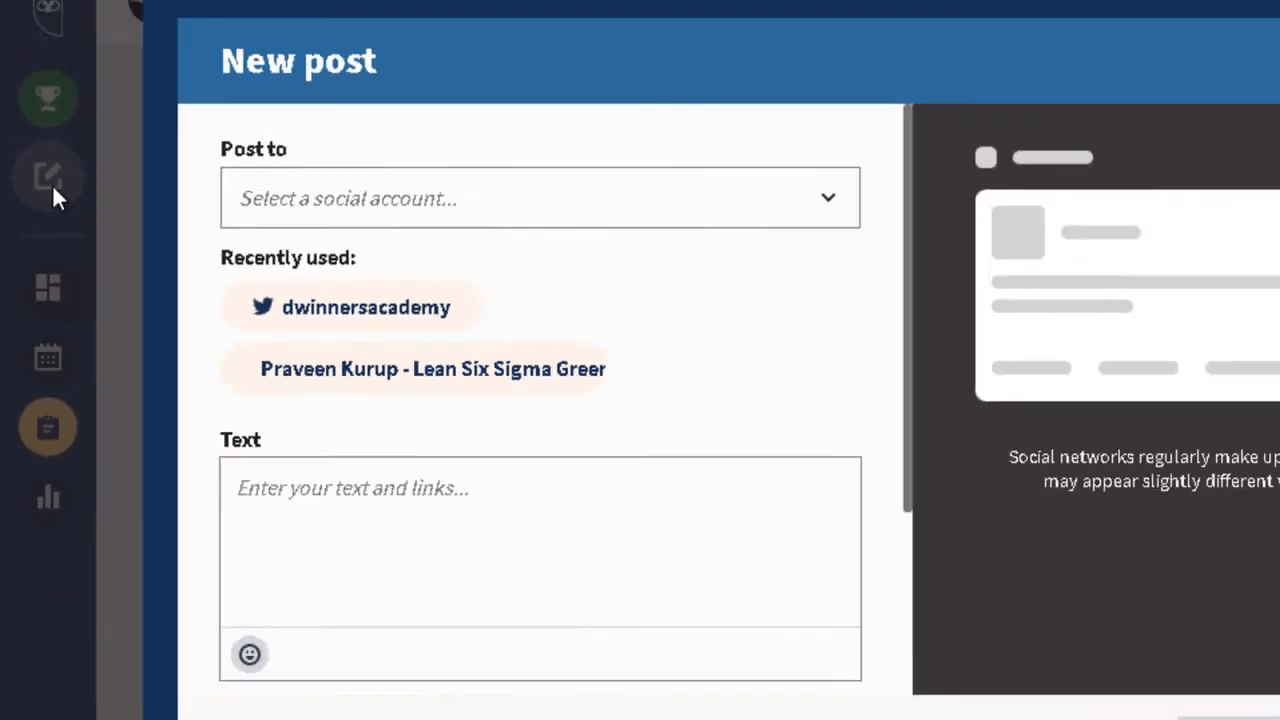
# - Close the empty New post composer
pyautogui.click(1123, 131)
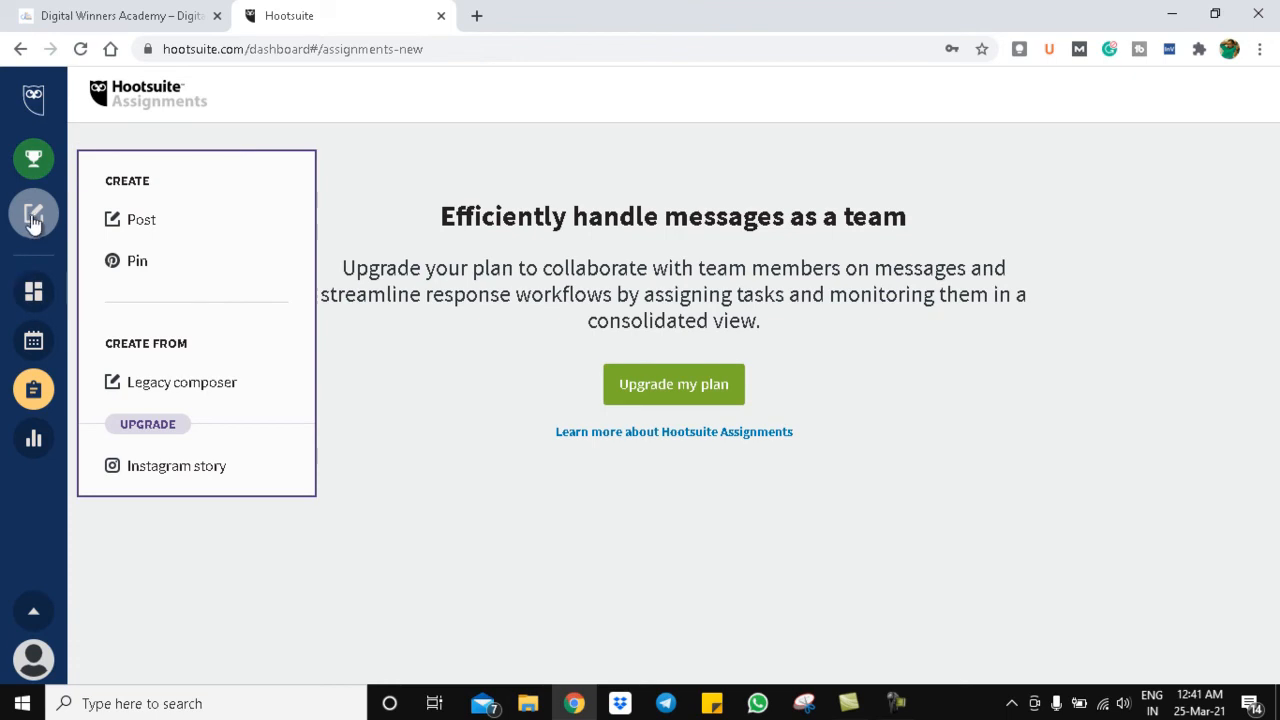
# - Choose Post from the Create menu and expand the Post to account list
pyautogui.click(130, 222)
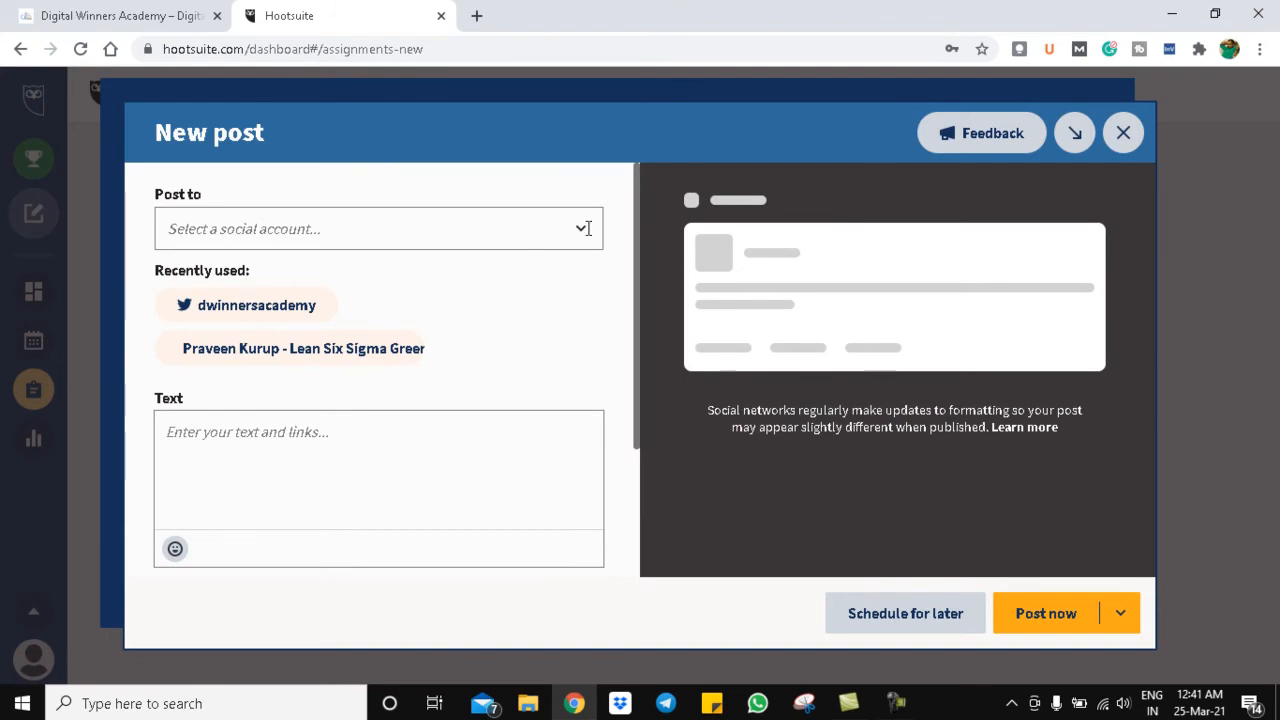
pyautogui.click(425, 240)
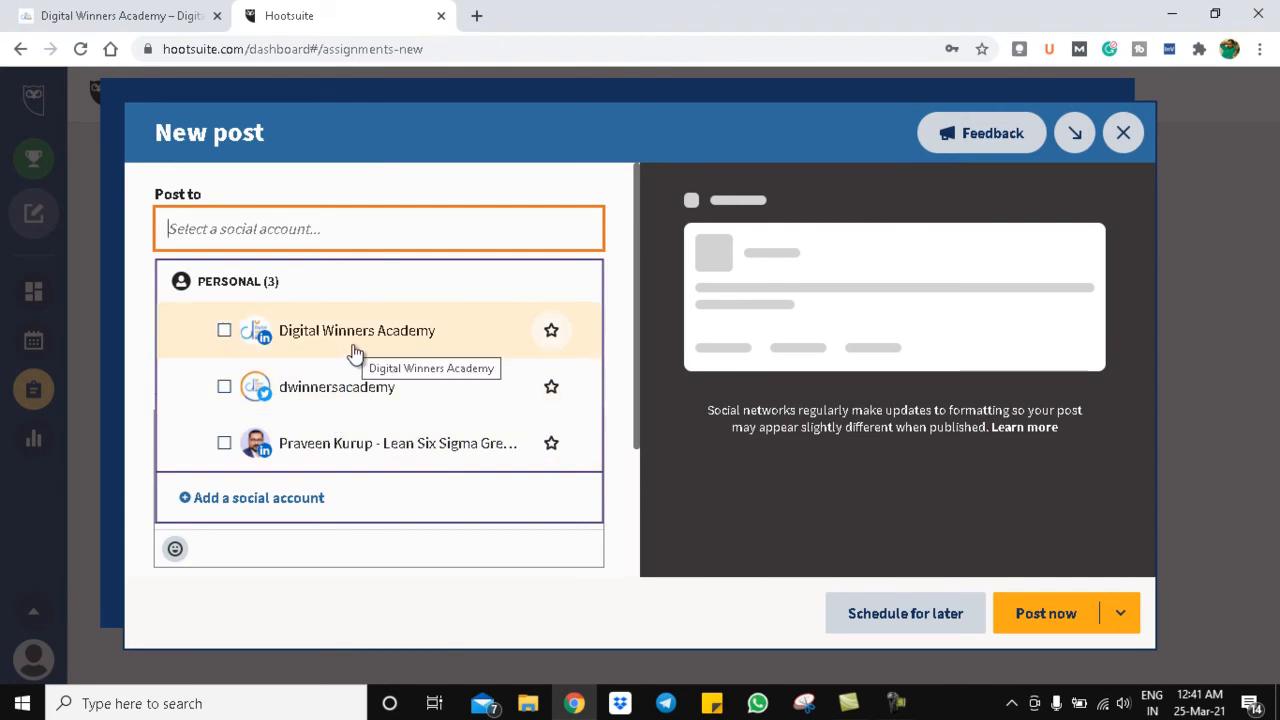
# - Add the personal LinkedIn profile and the Digital Winners Academy page as post destinations
pyautogui.click(223, 443)
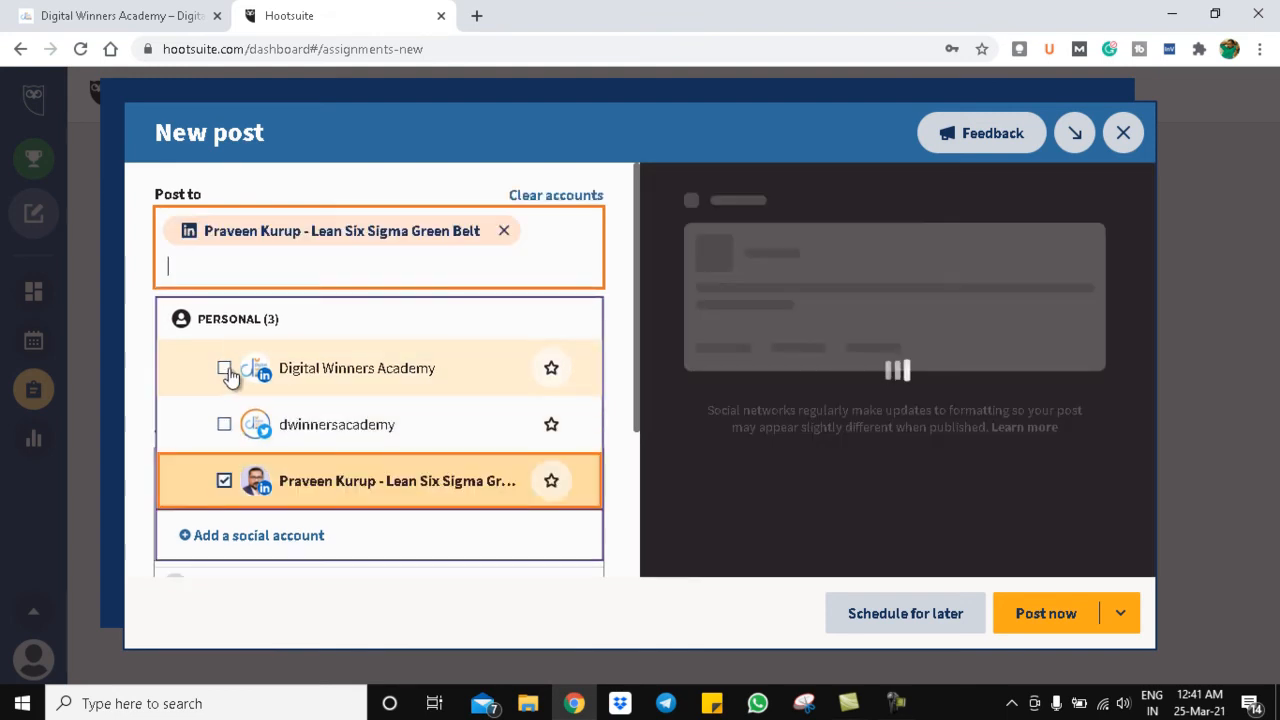
pyautogui.click(226, 369)
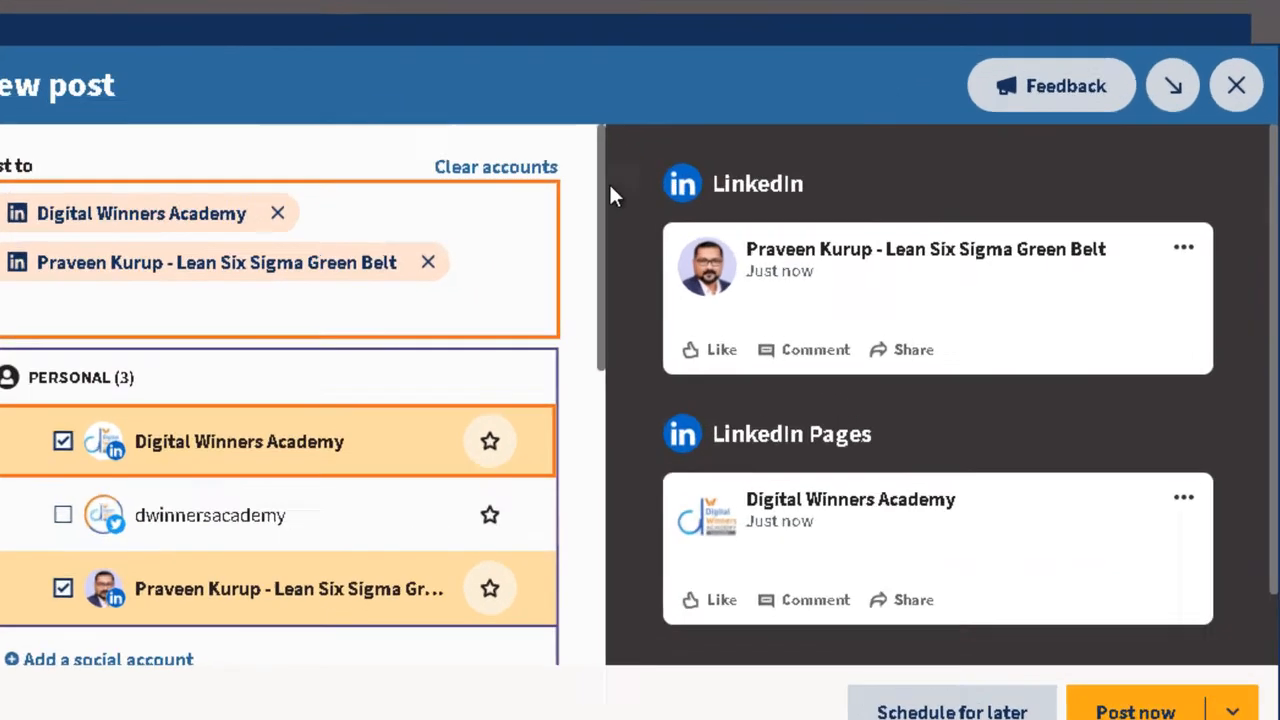
pyautogui.scroll(-3, 632, 240)
pyautogui.scroll(-2, 459, 380)
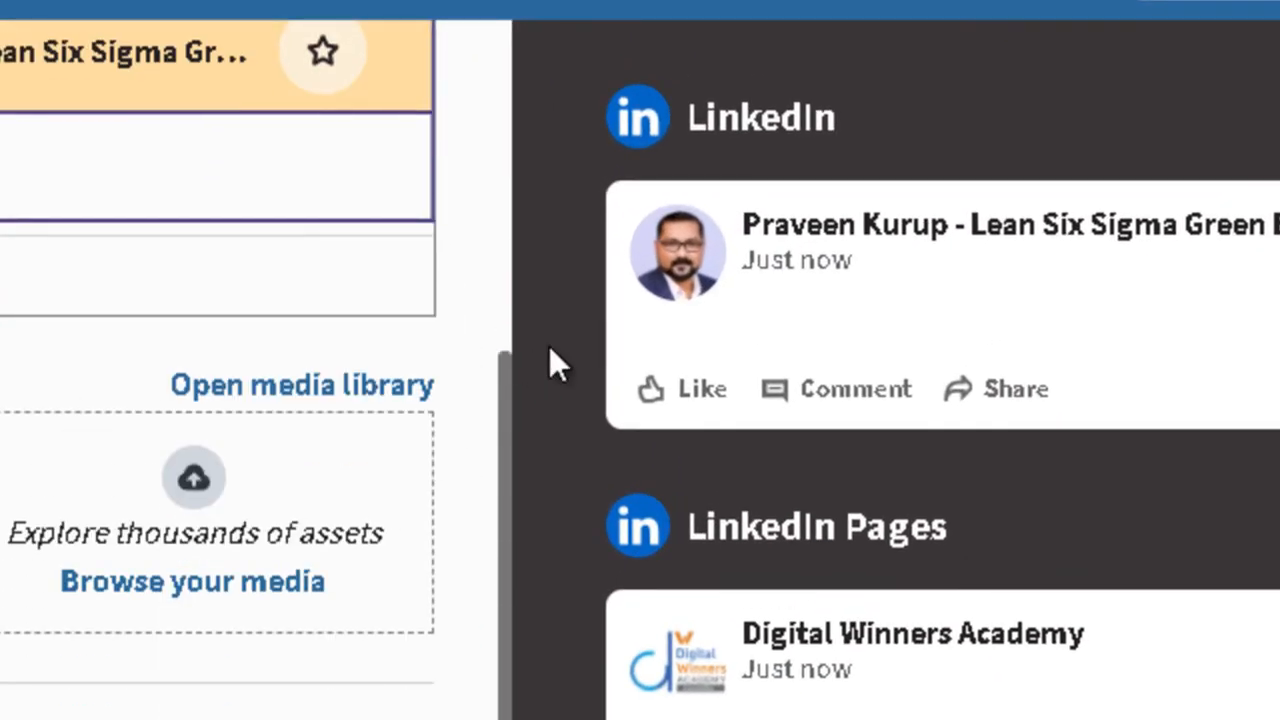
pyautogui.moveTo(501, 408); pyautogui.dragTo(535, 39)
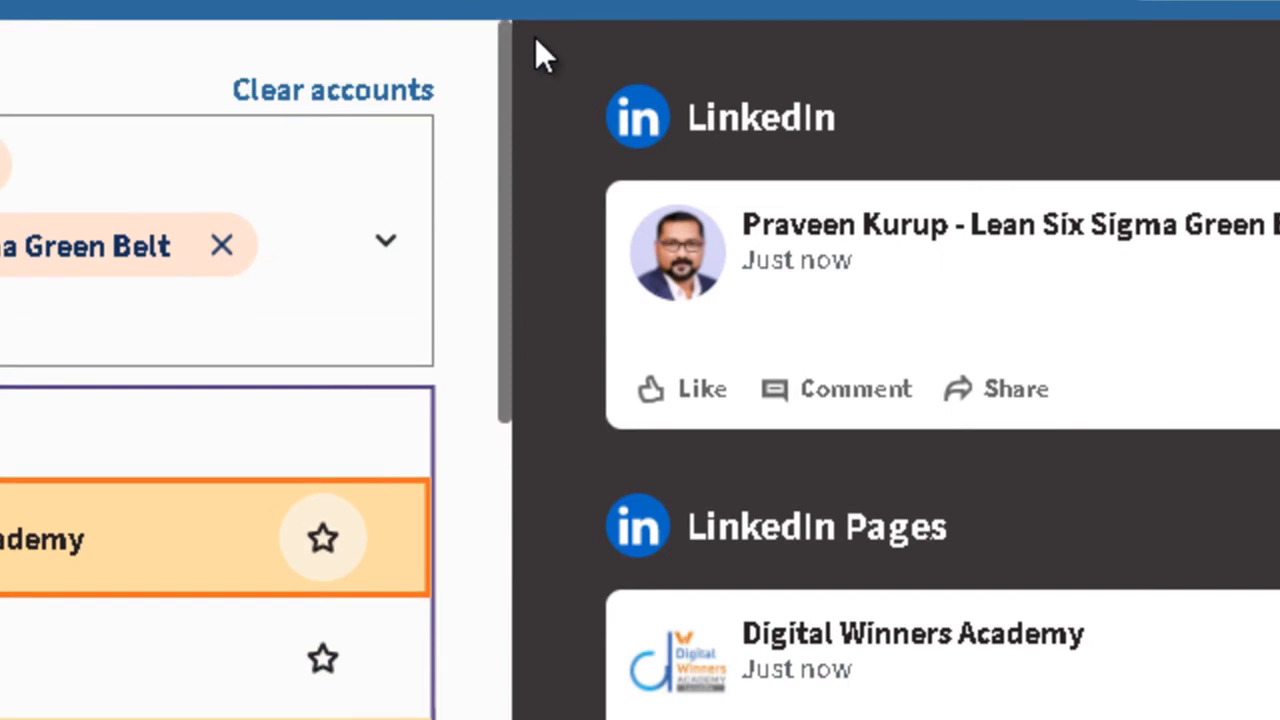
pyautogui.click(501, 243)
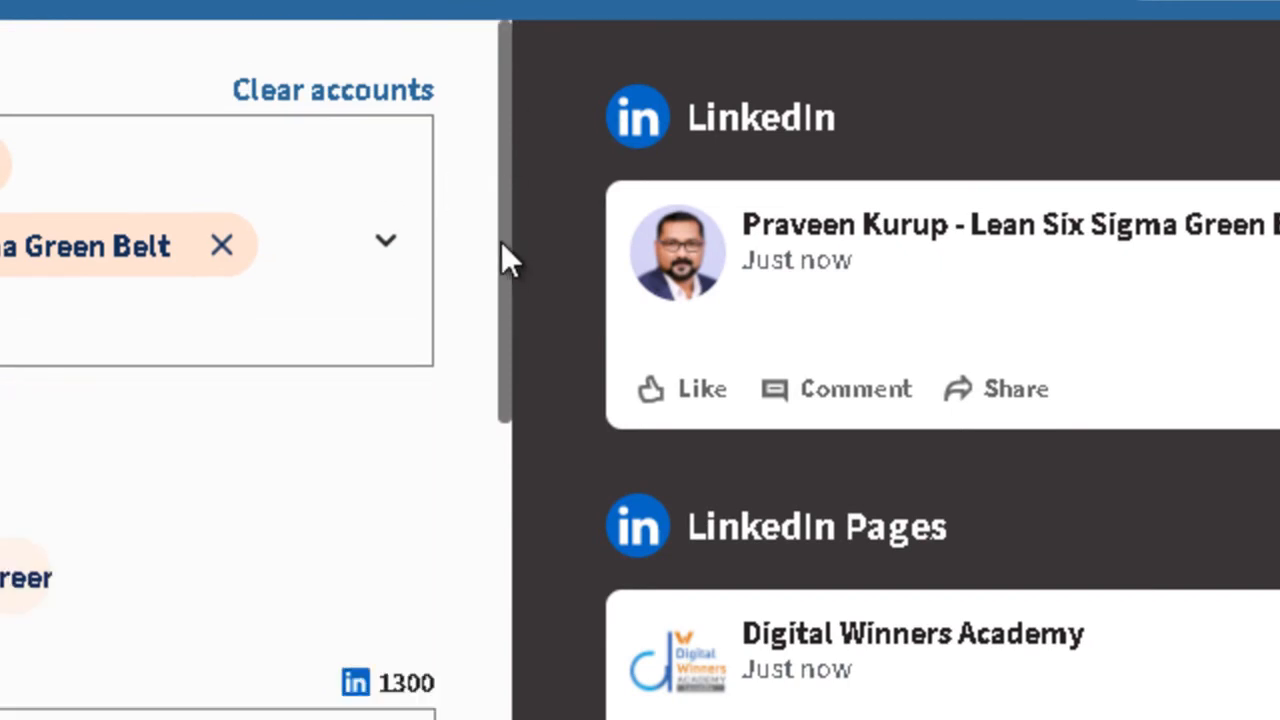
# - Put the cursor in the post text box and switch to File Explorer
pyautogui.scroll(-3, 498, 262)
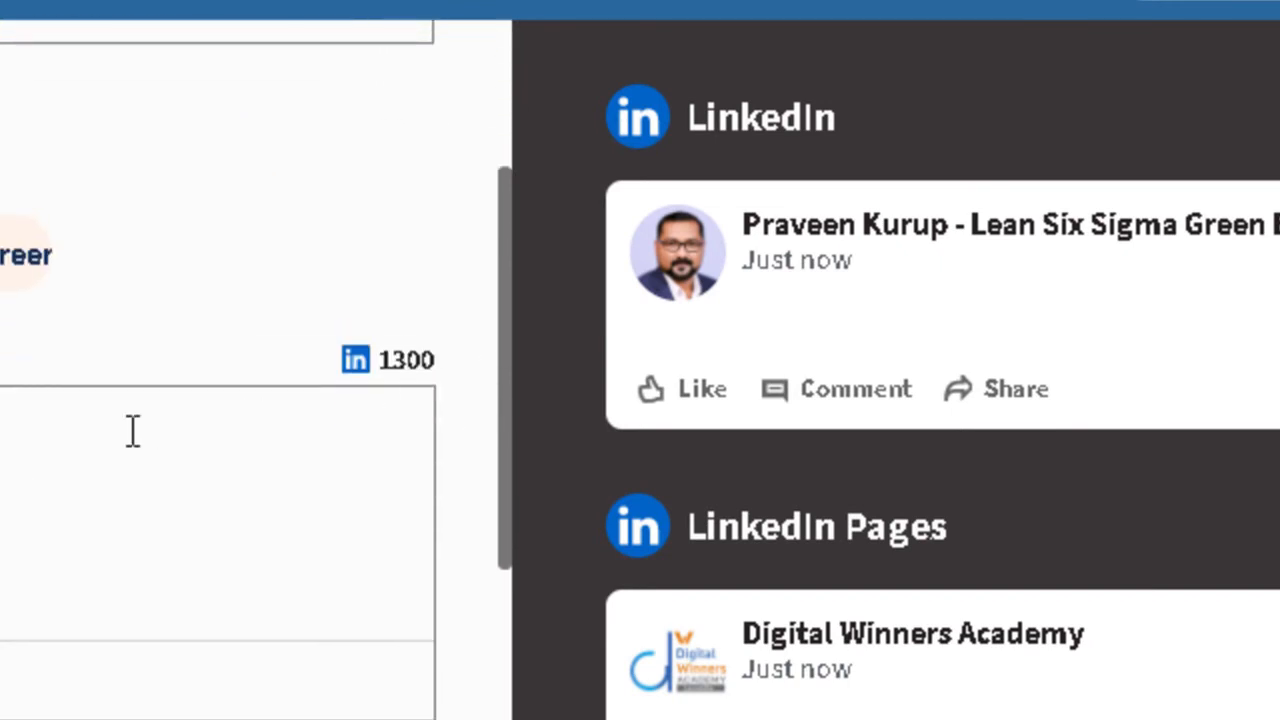
pyautogui.click(133, 432)
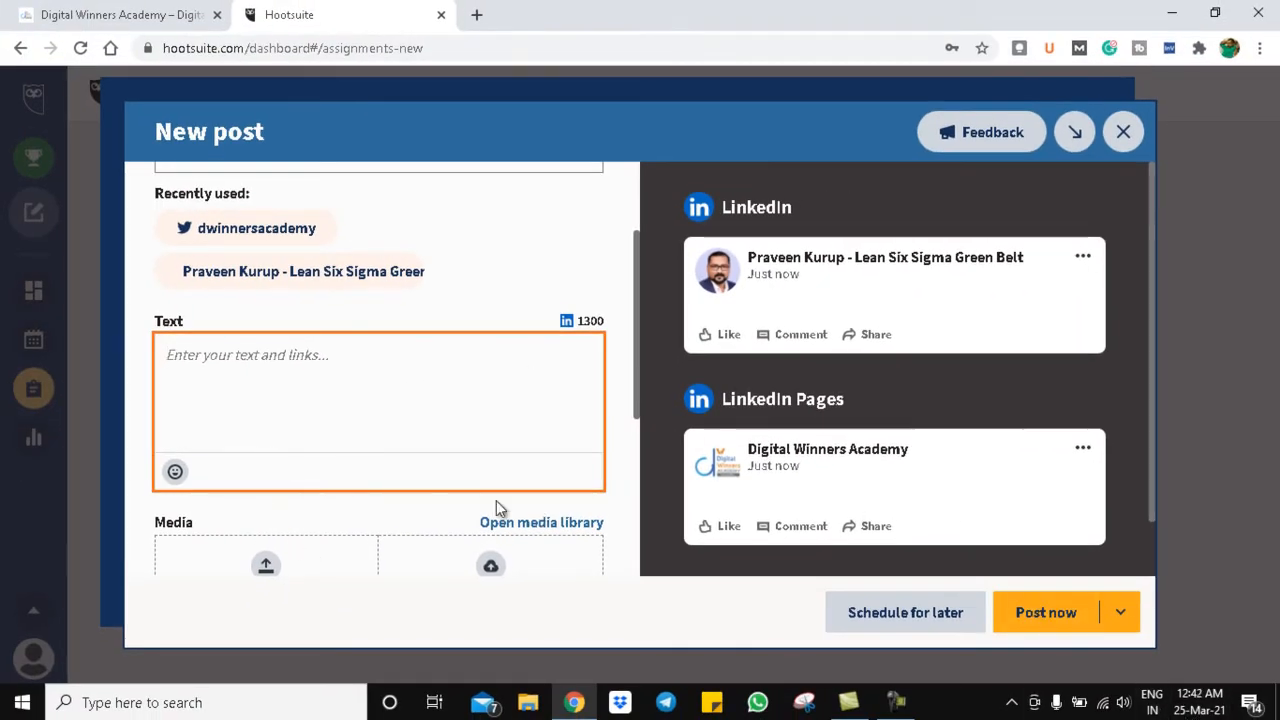
pyautogui.moveTo(634, 328); pyautogui.dragTo(628, 362)
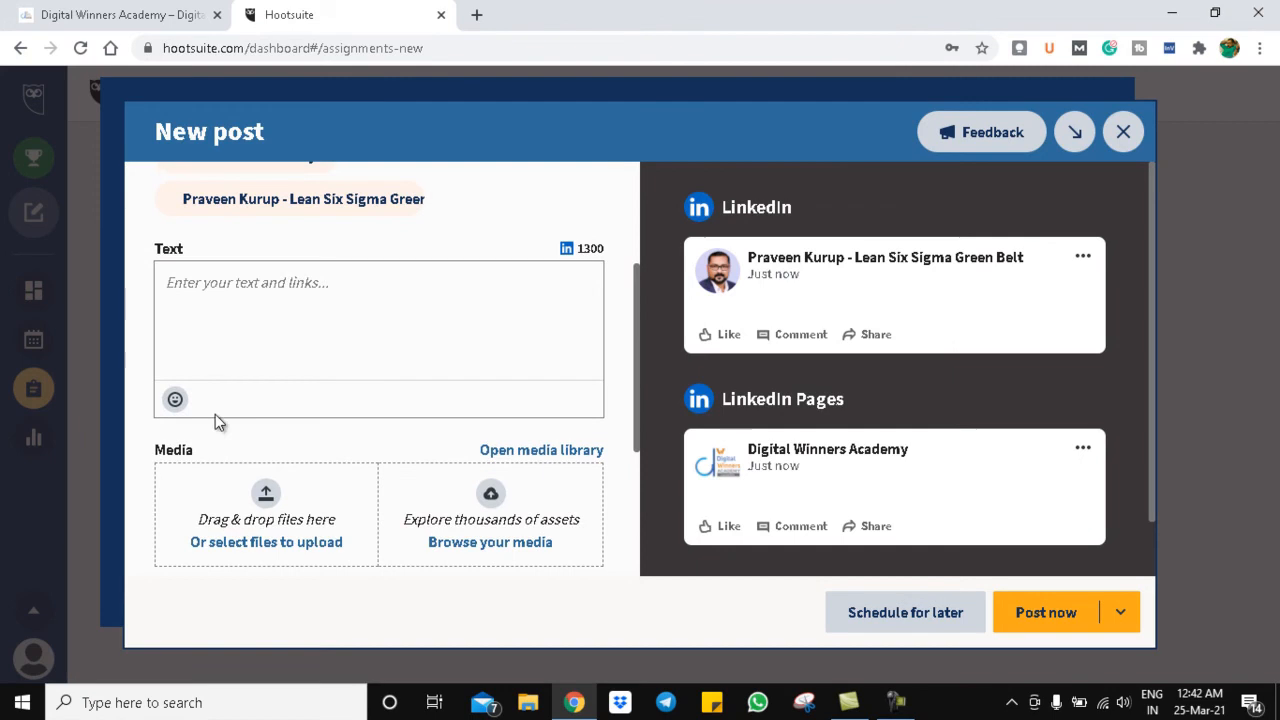
pyautogui.click(530, 703)
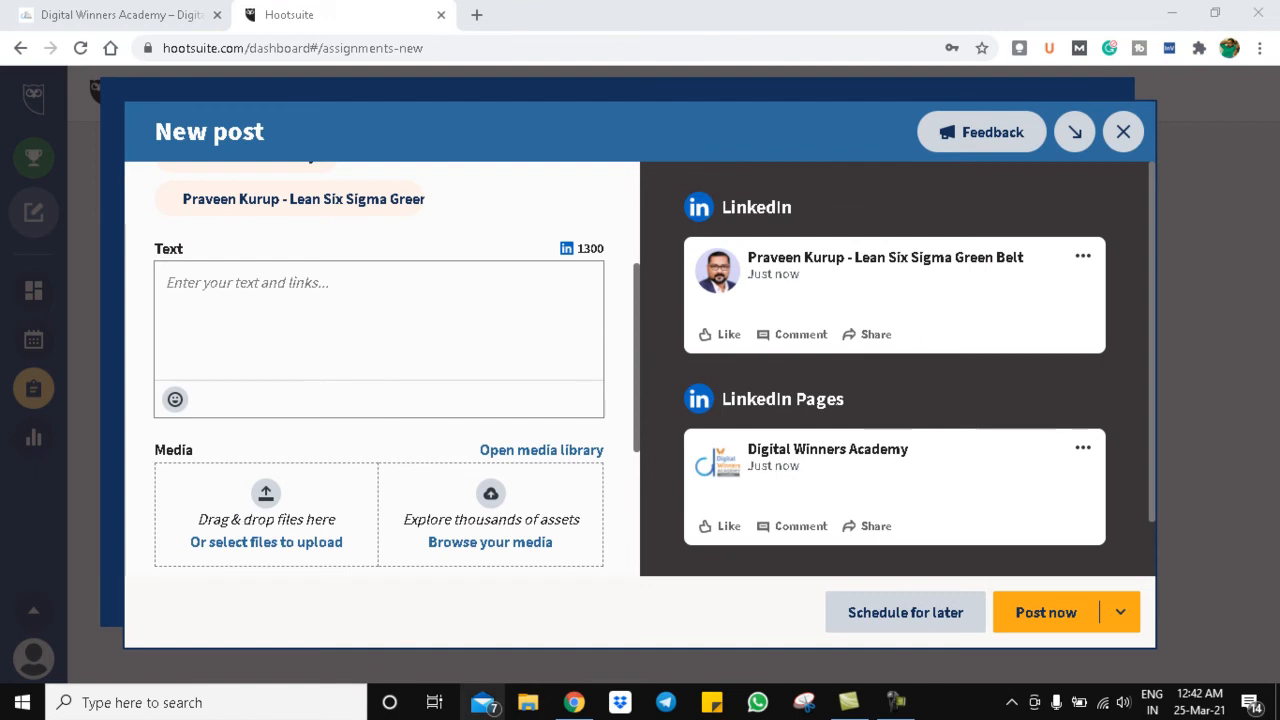
pyautogui.click(528, 700)
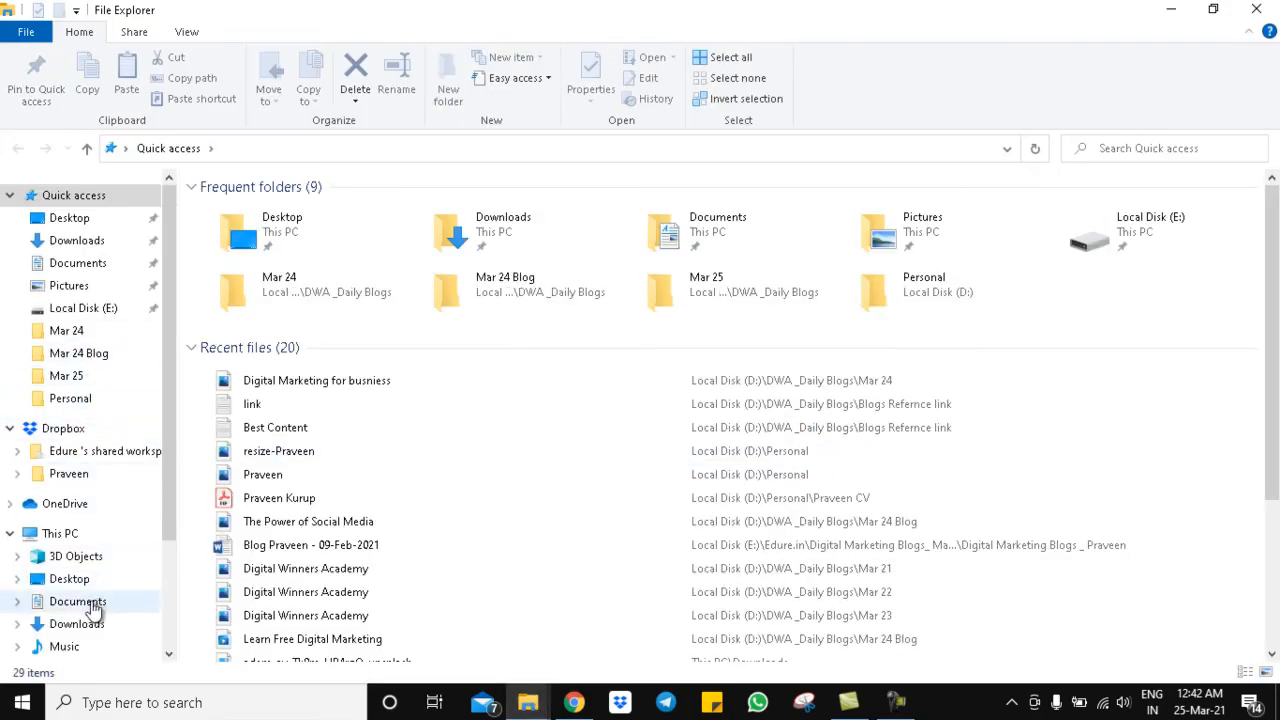
# - Browse to D:\DWA _Daily Blogs\Mar 25 in File Explorer
pyautogui.scroll(-3, 170, 431)
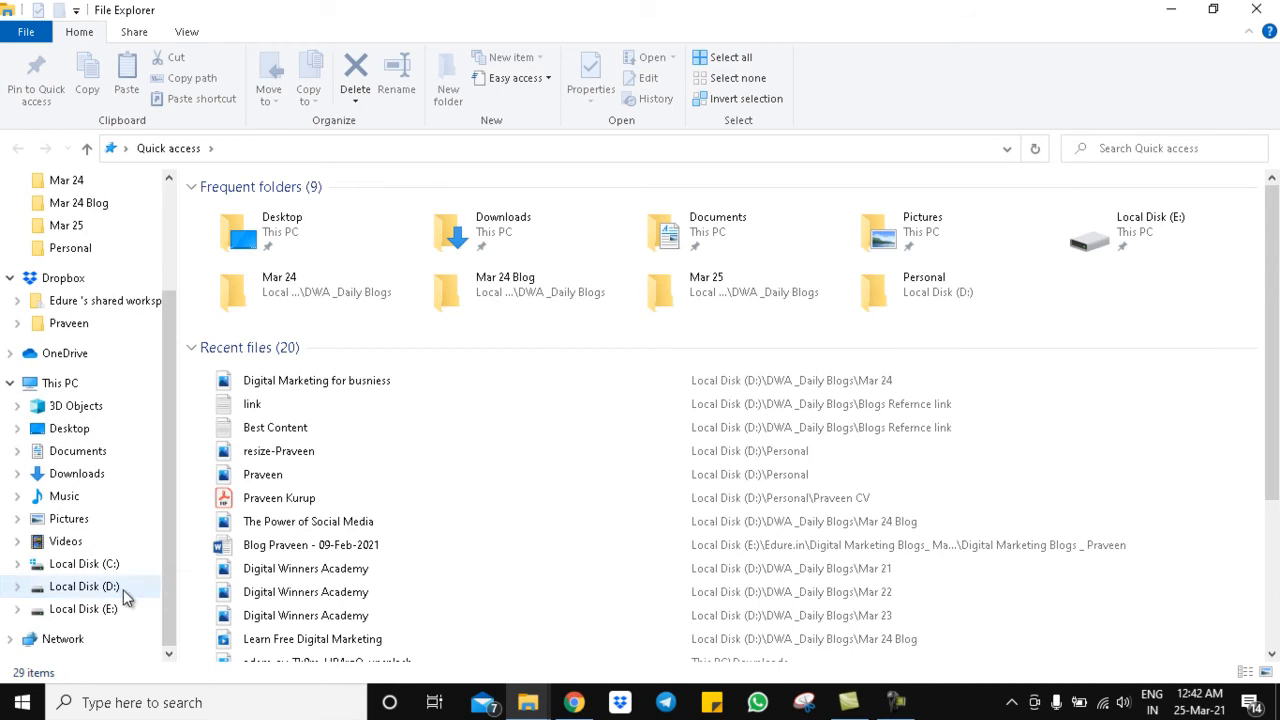
pyautogui.click(123, 589)
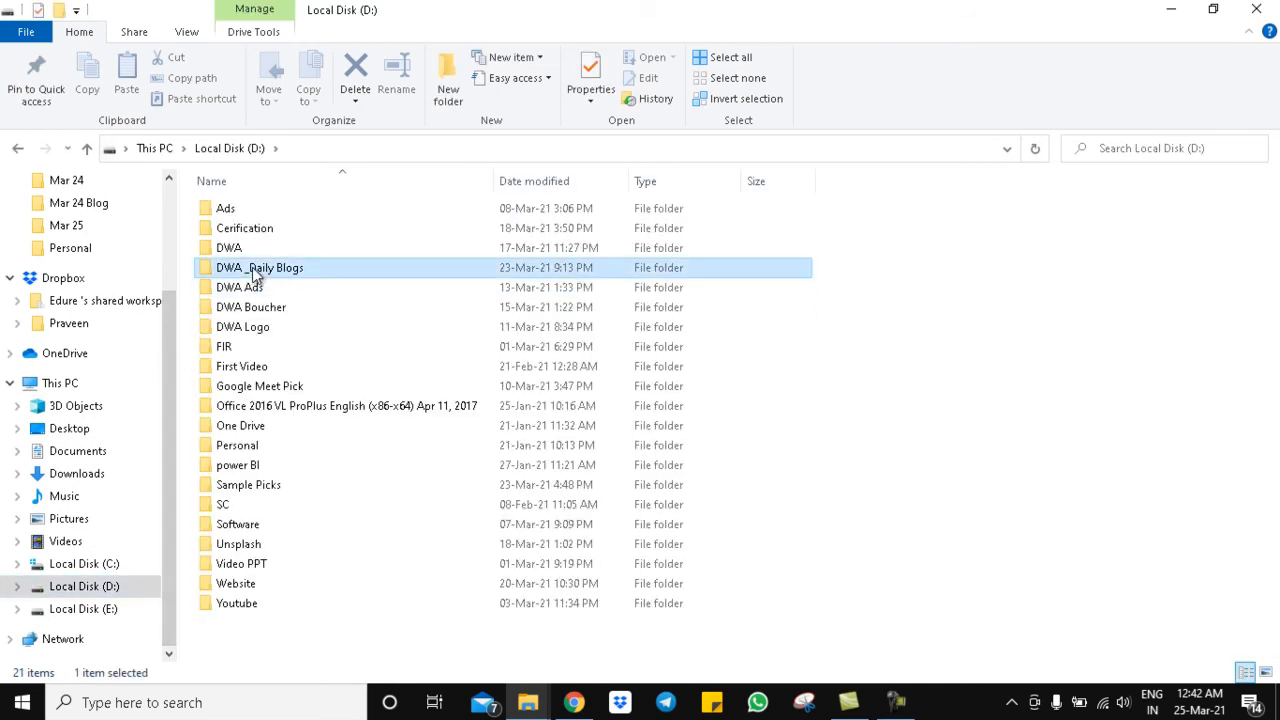
pyautogui.doubleClick(252, 267)
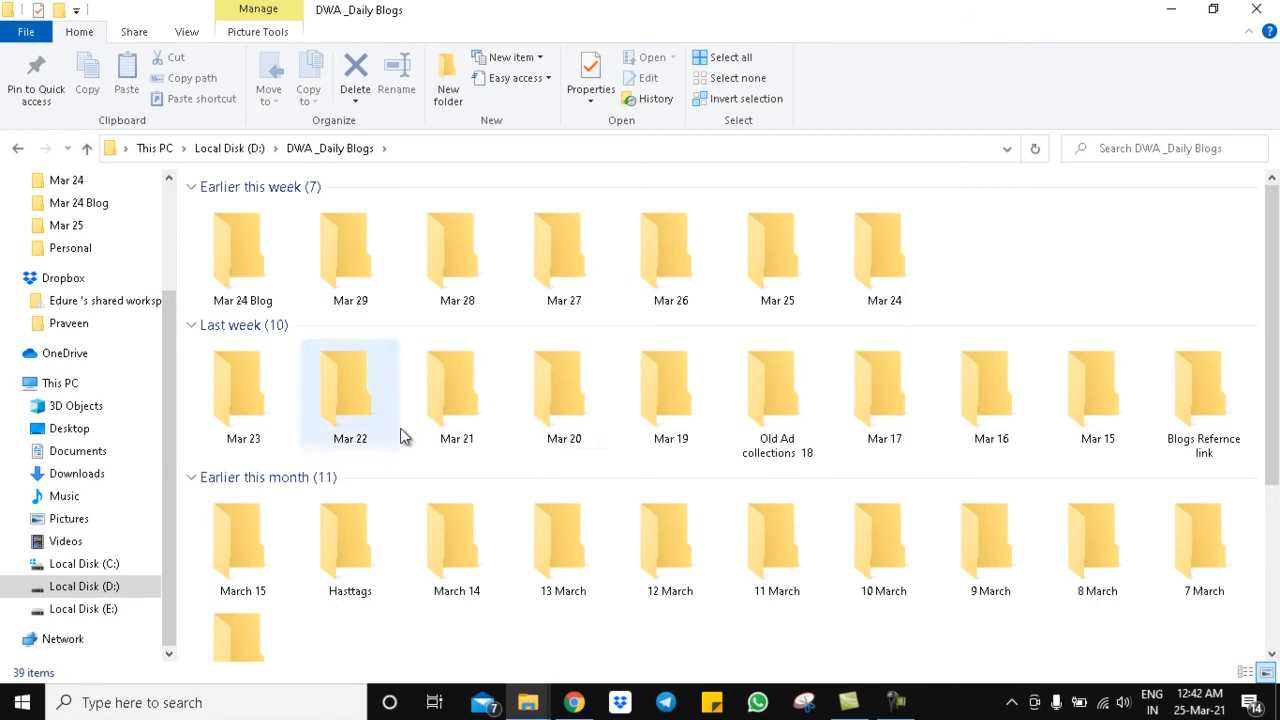
pyautogui.doubleClick(776, 268)
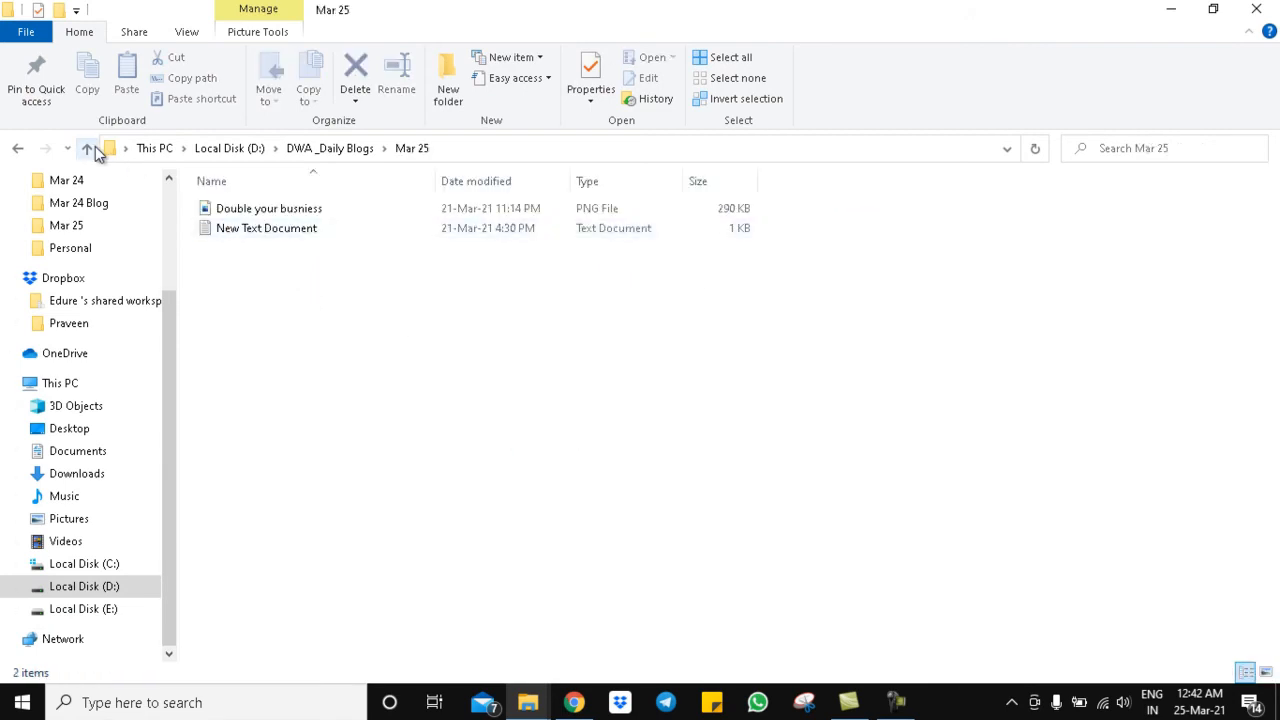
# - Open New Text Document in Notepad and select all its Malayalam promo text
pyautogui.click(573, 702)
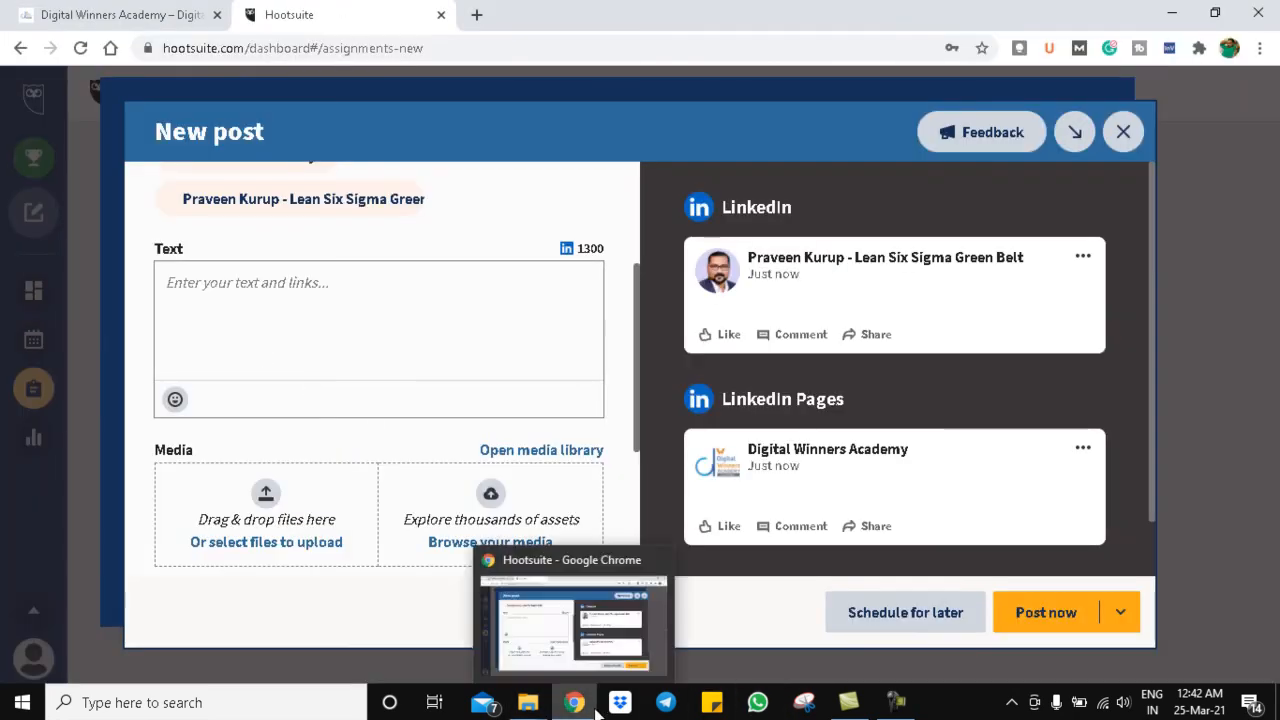
pyautogui.moveTo(528, 700)
pyautogui.click(486, 629)
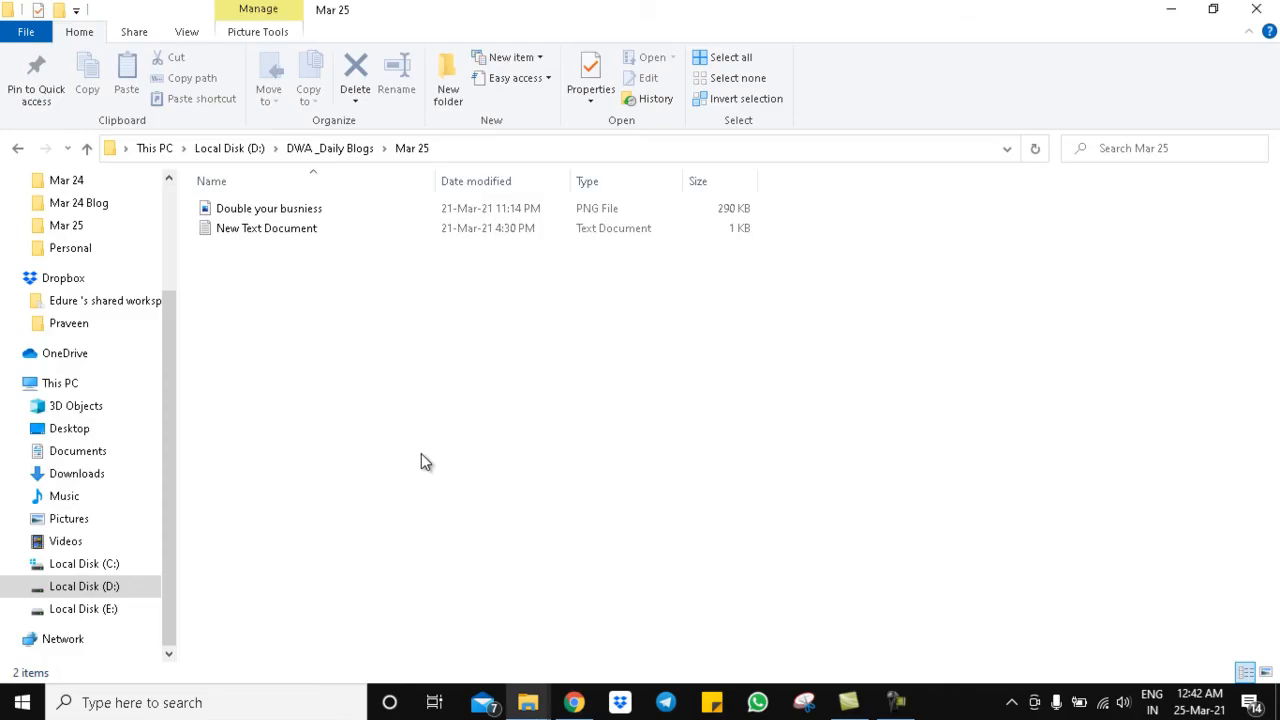
pyautogui.click(255, 228)
pyautogui.doubleClick(255, 228)
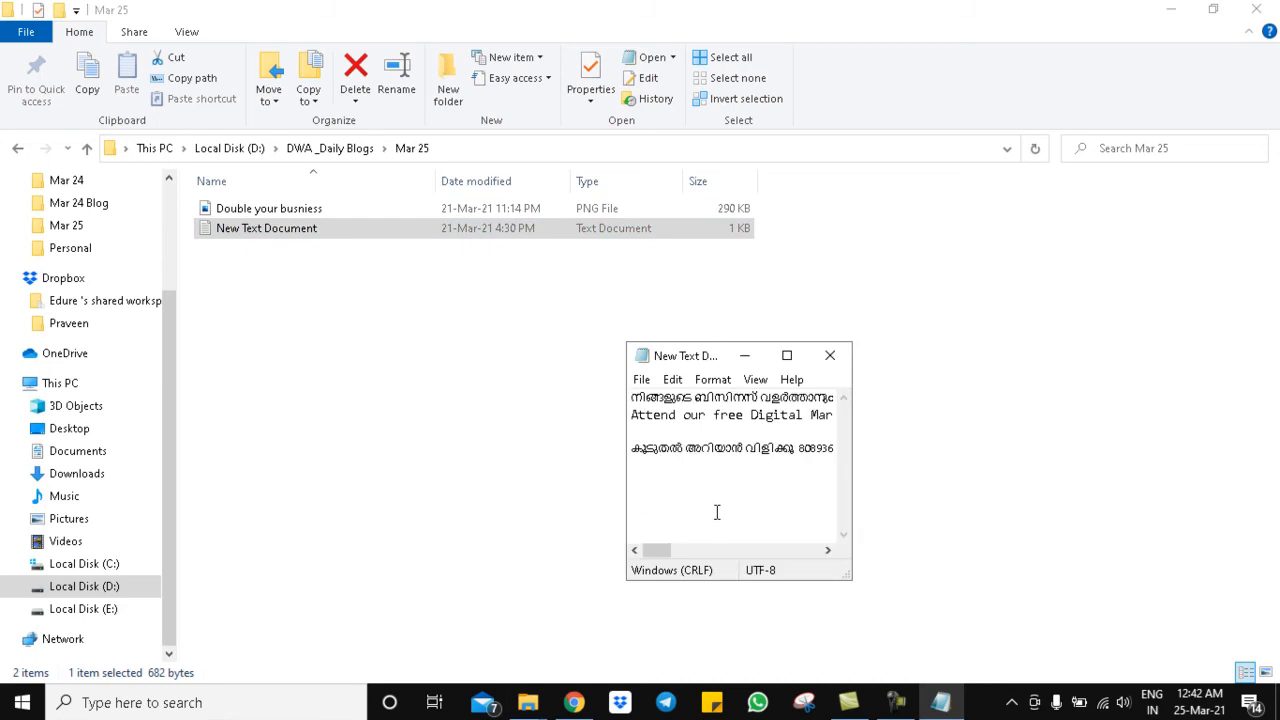
pyautogui.hotkey('ctrl', 'a')
# - Paste the Malayalam promo text into the post, adding a blank line after the paragraph
pyautogui.click(573, 702)
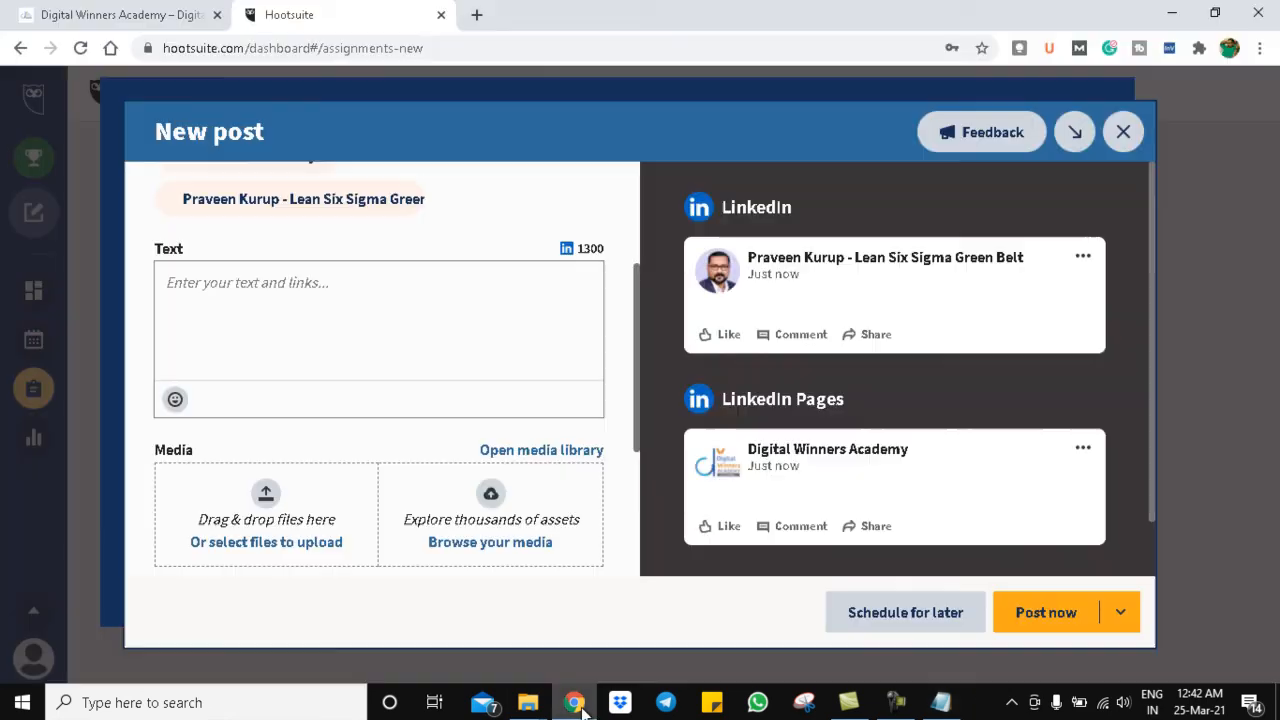
pyautogui.click(309, 292)
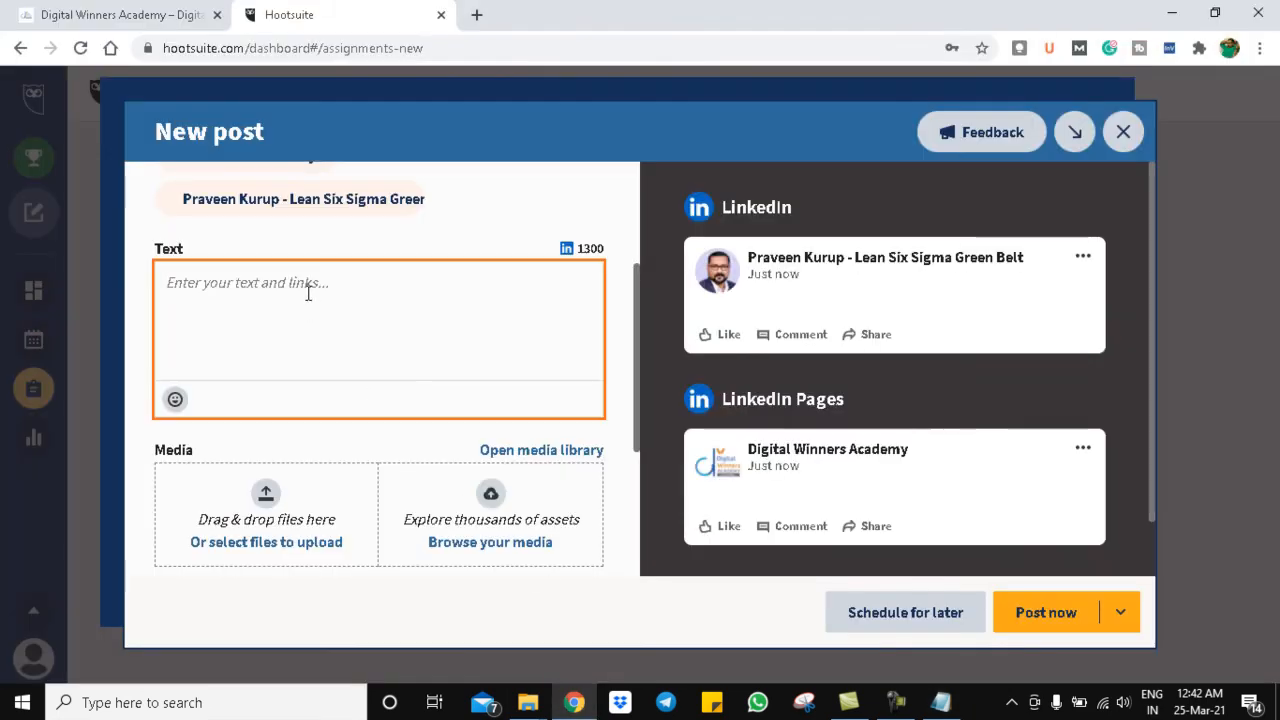
pyautogui.hotkey('ctrl', 'v')
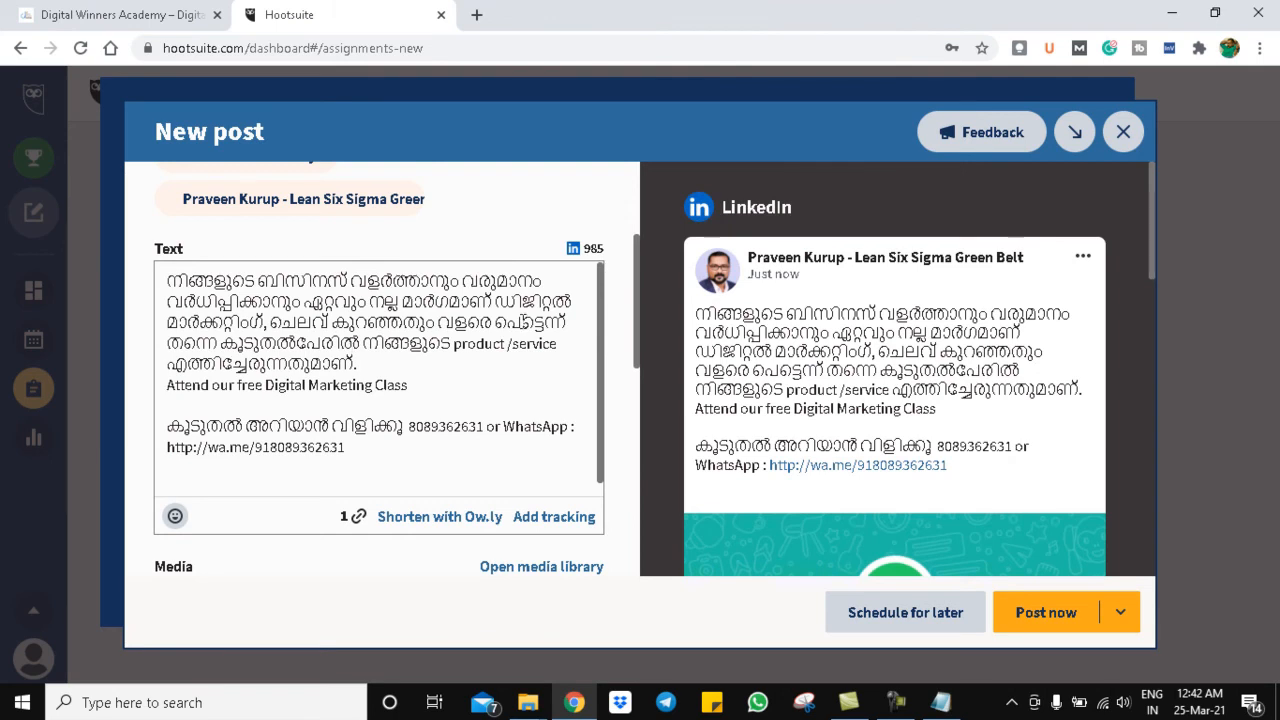
pyautogui.click(368, 366)
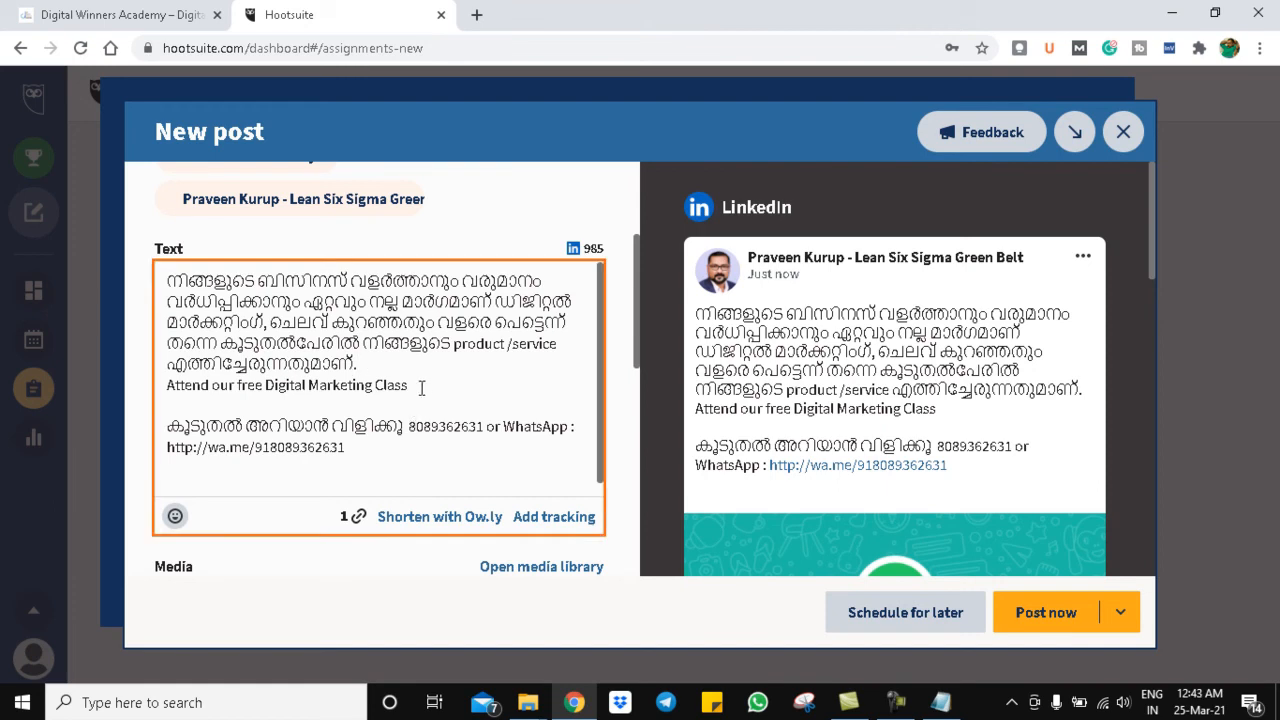
pyautogui.press('Return')
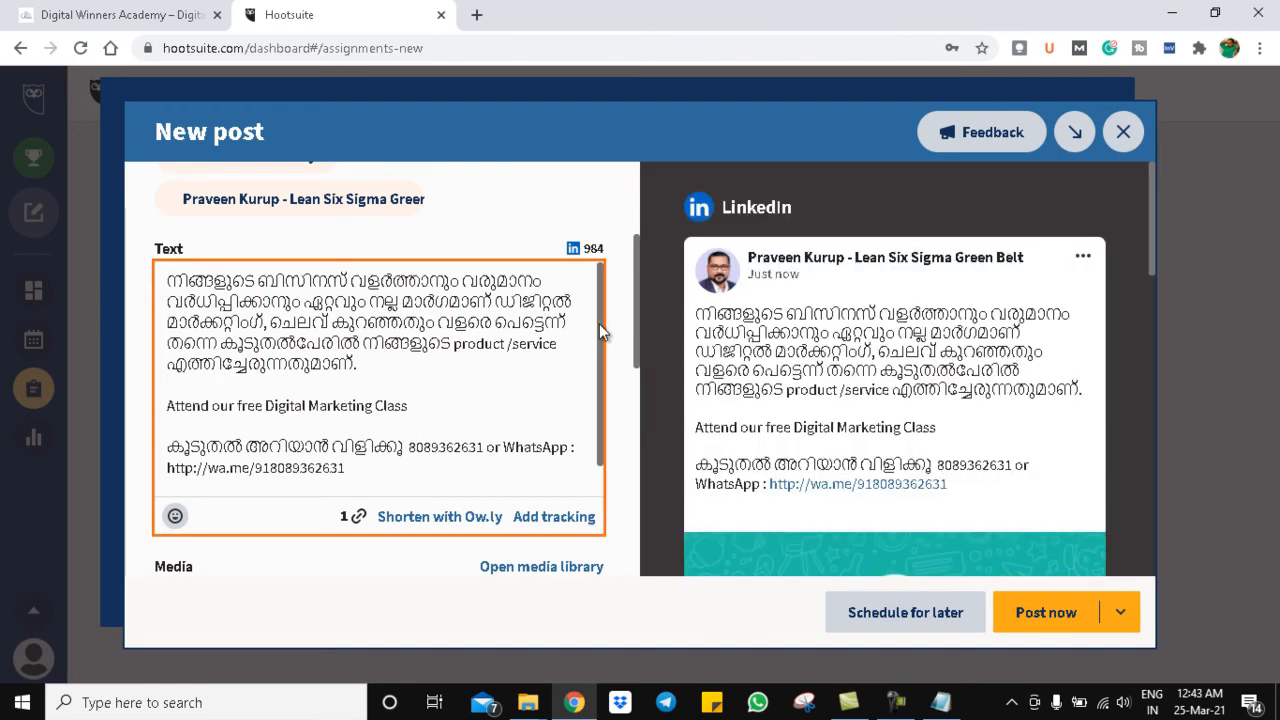
# - Move the WhatsApp link onto its own line, replacing 'or', with a blank line after
pyautogui.moveTo(599, 324); pyautogui.dragTo(591, 382)
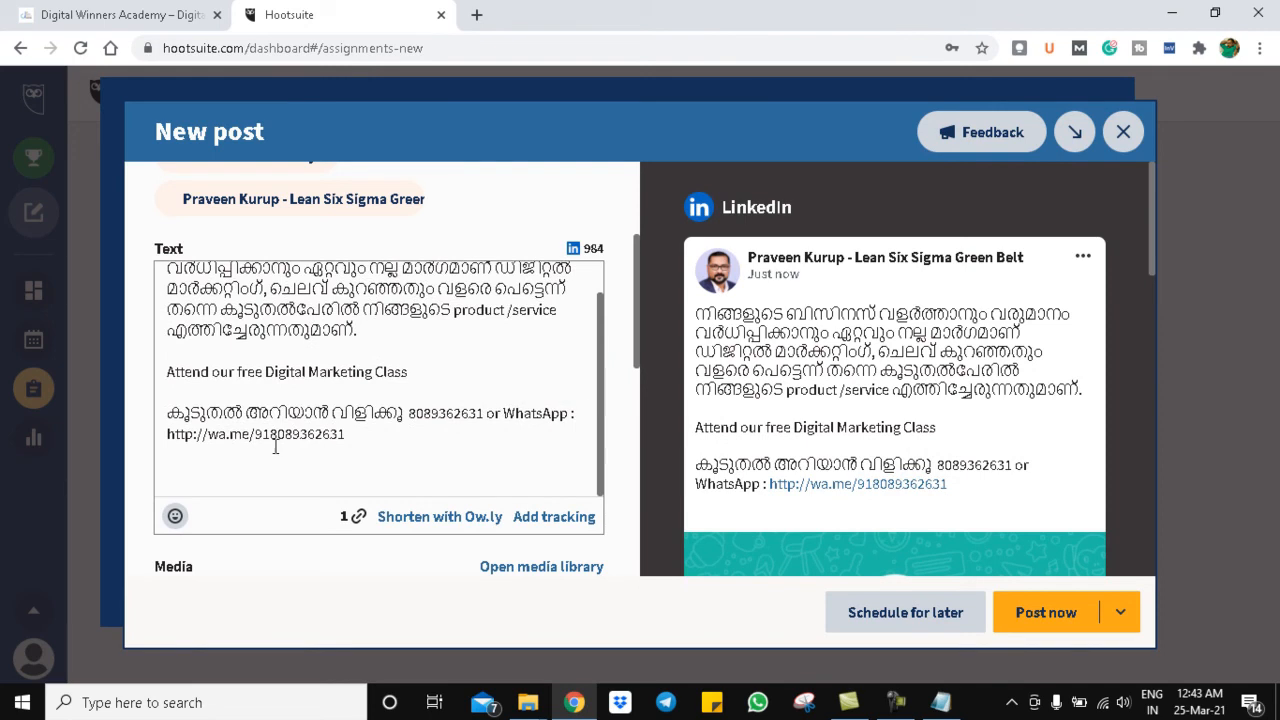
pyautogui.click(504, 413)
pyautogui.press('Return')
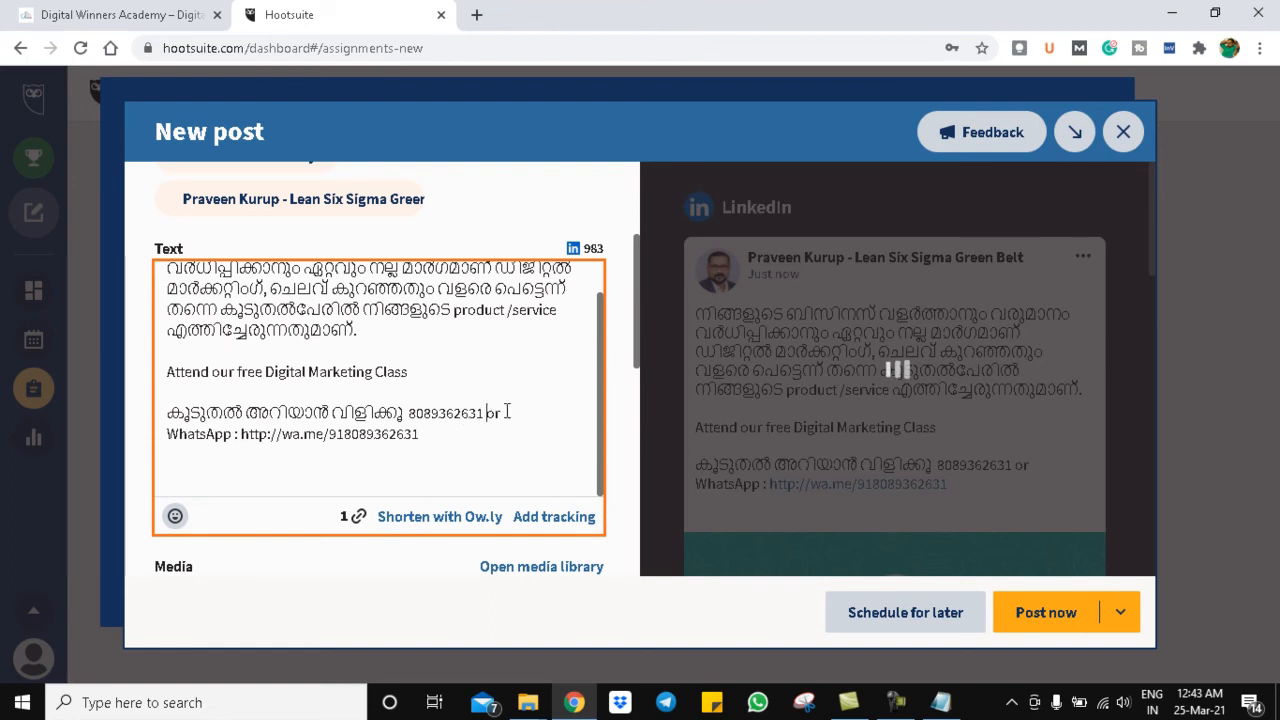
pyautogui.doubleClick(493, 413)
pyautogui.press('Return')
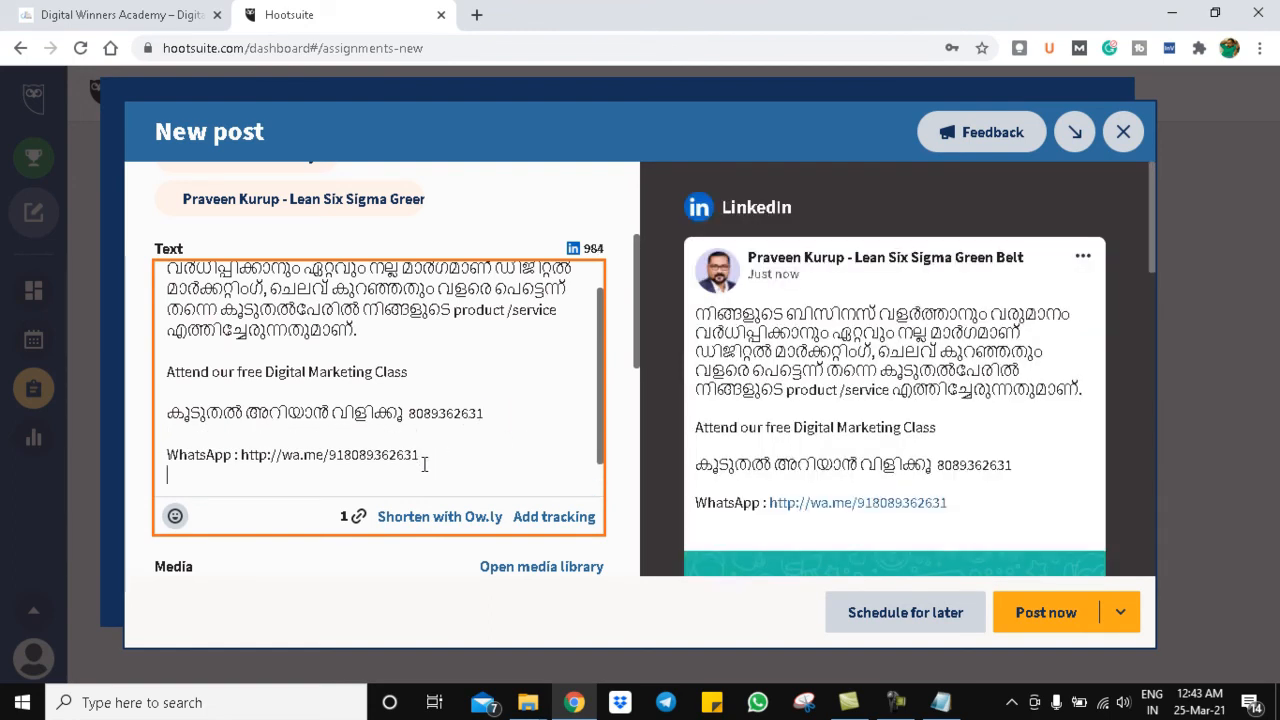
pyautogui.press('Return')
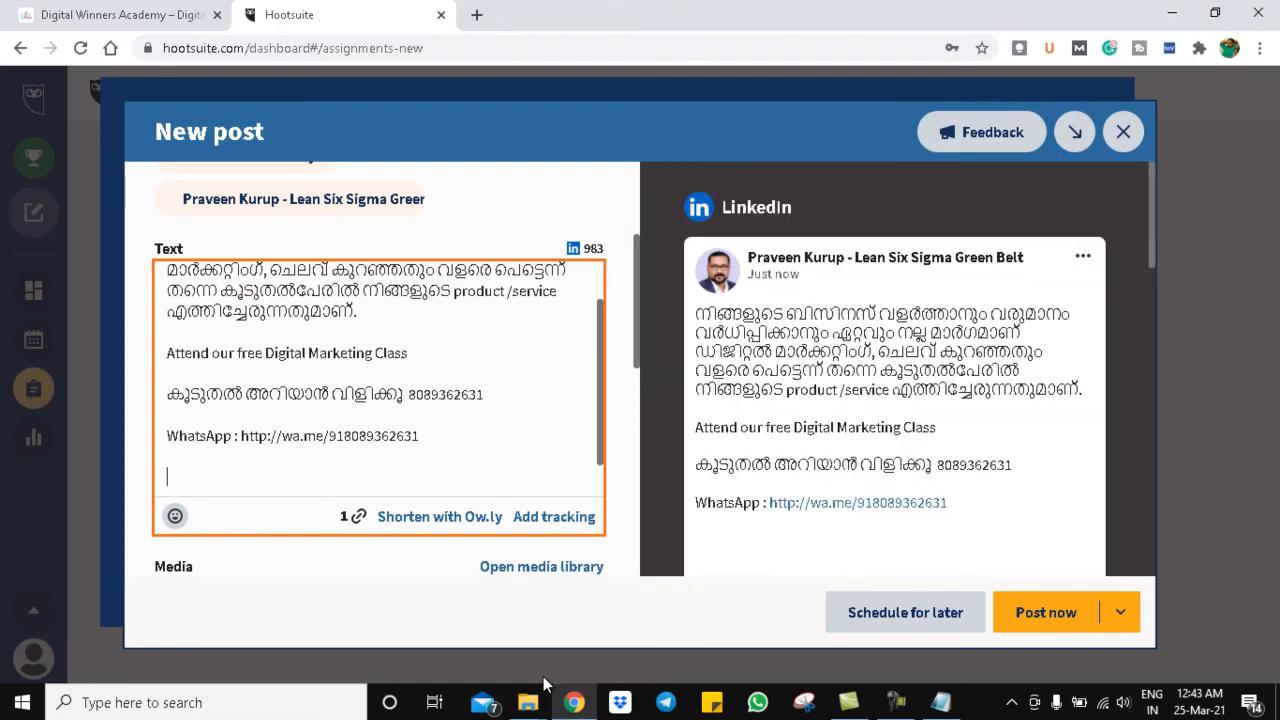
# - Go up to DWA _Daily Blogs and open the Hastag text file in the Hasttags folder
pyautogui.moveTo(531, 703)
pyautogui.click(488, 645)
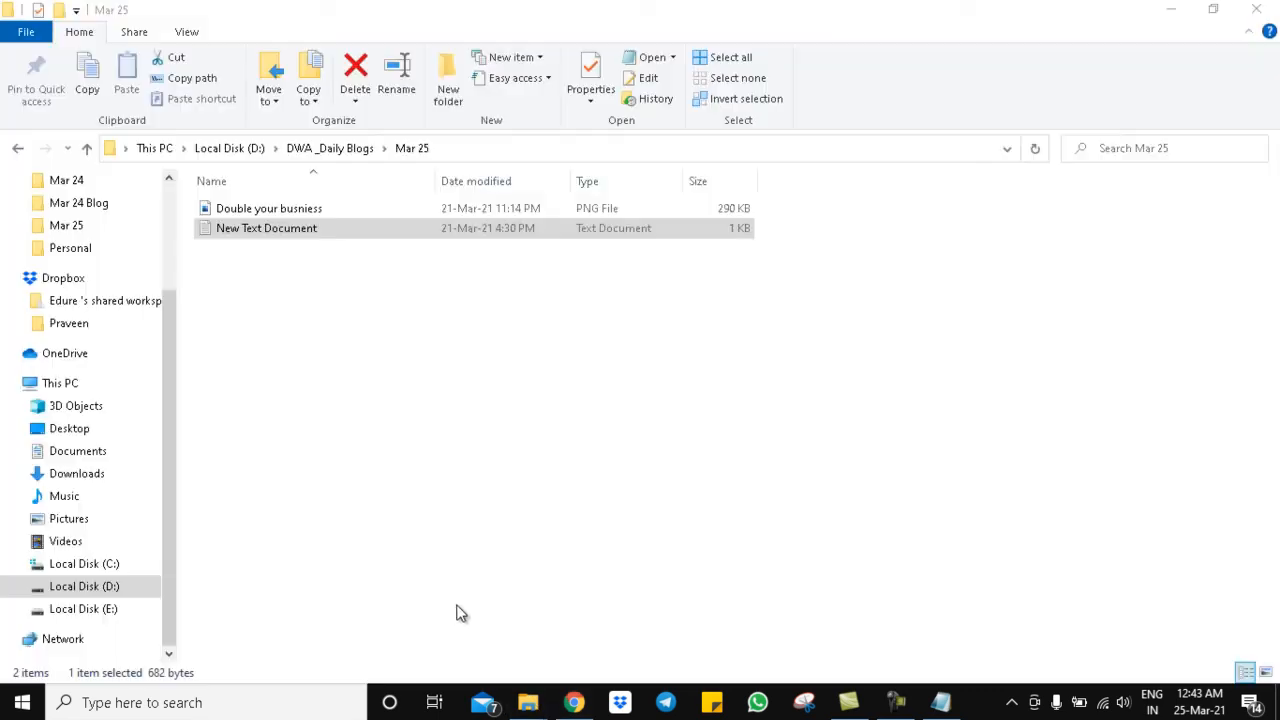
pyautogui.click(87, 148)
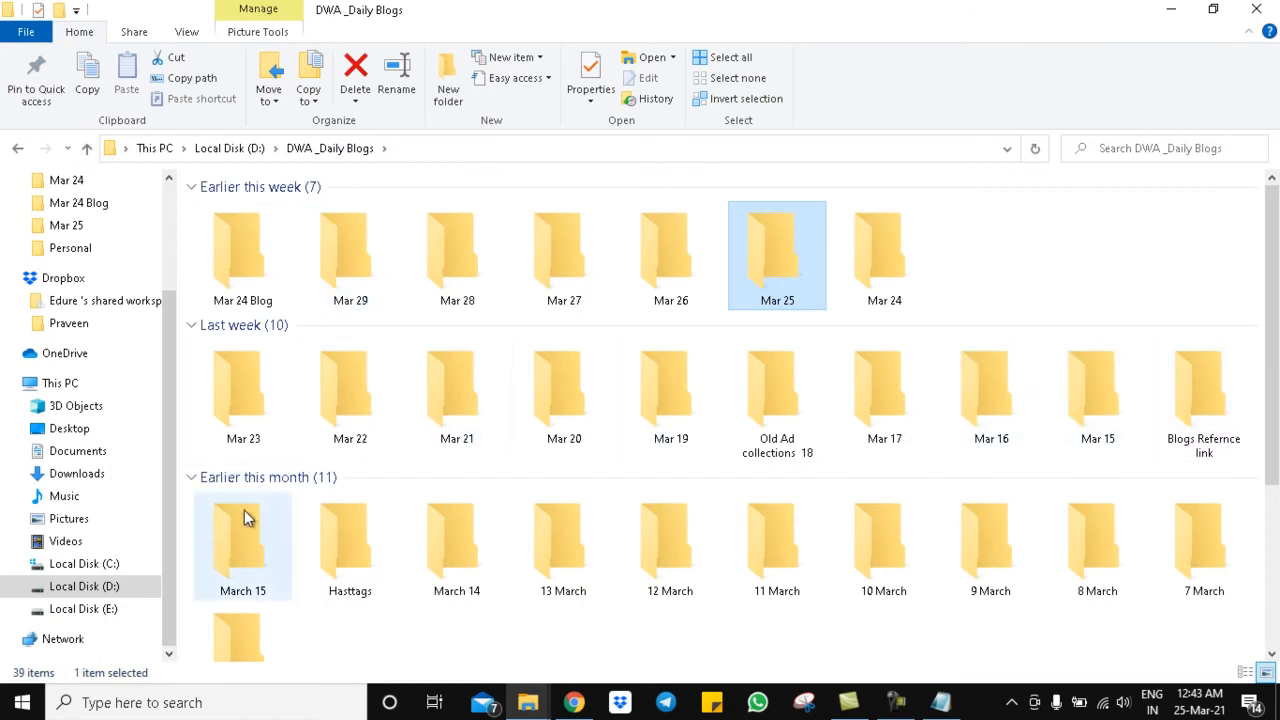
pyautogui.moveTo(1272, 335); pyautogui.dragTo(1272, 384)
pyautogui.doubleClick(325, 471)
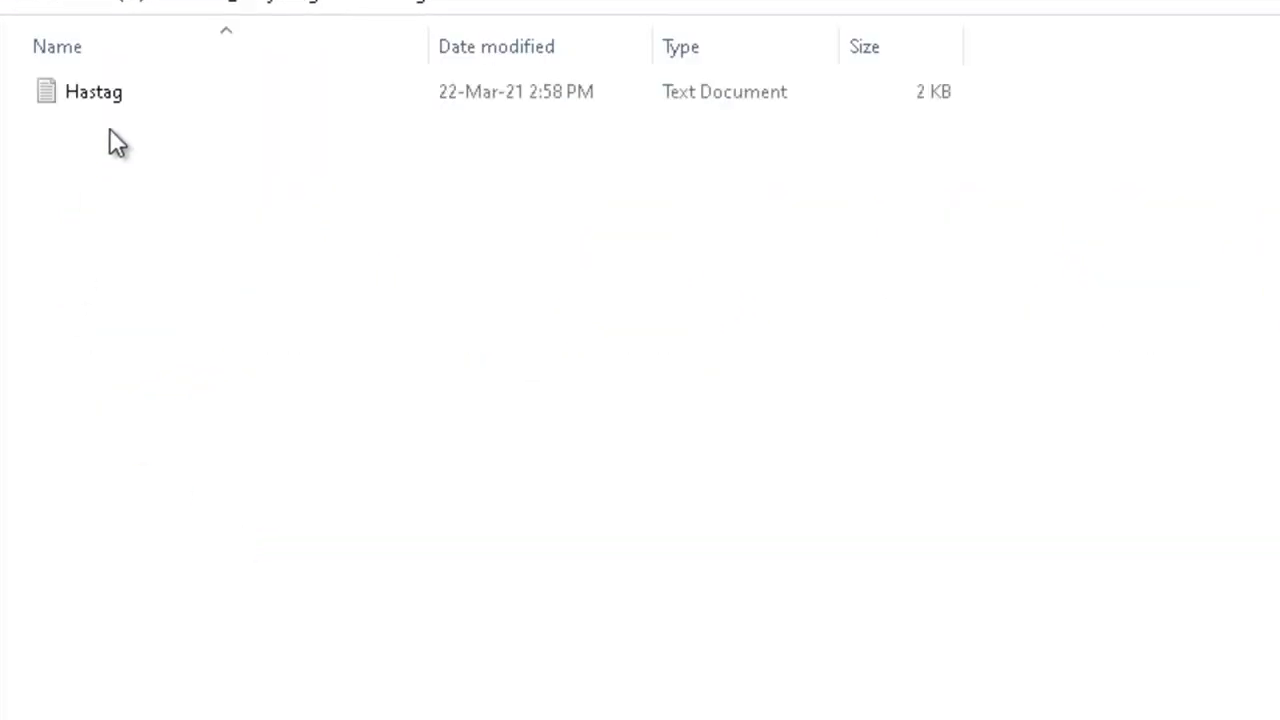
pyautogui.click(100, 91)
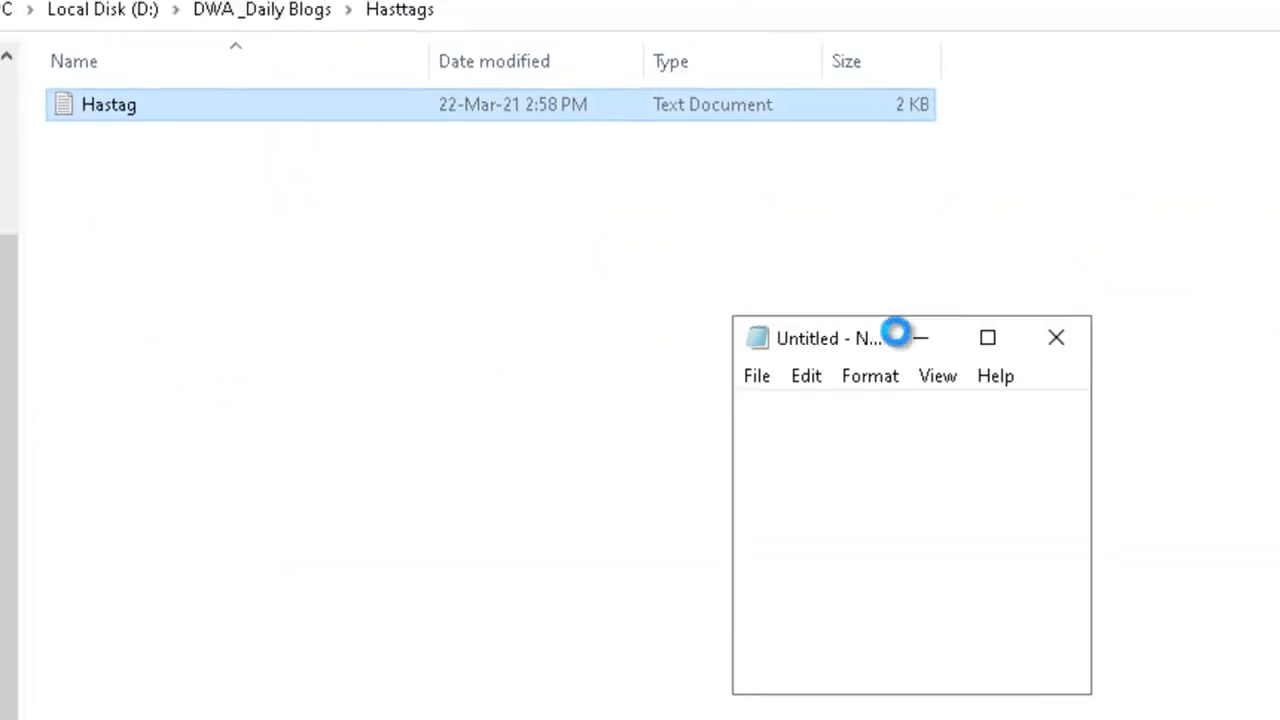
# - Maximize the note, select from 'To know more' to the end, and return to the post's end
pyautogui.click(773, 357)
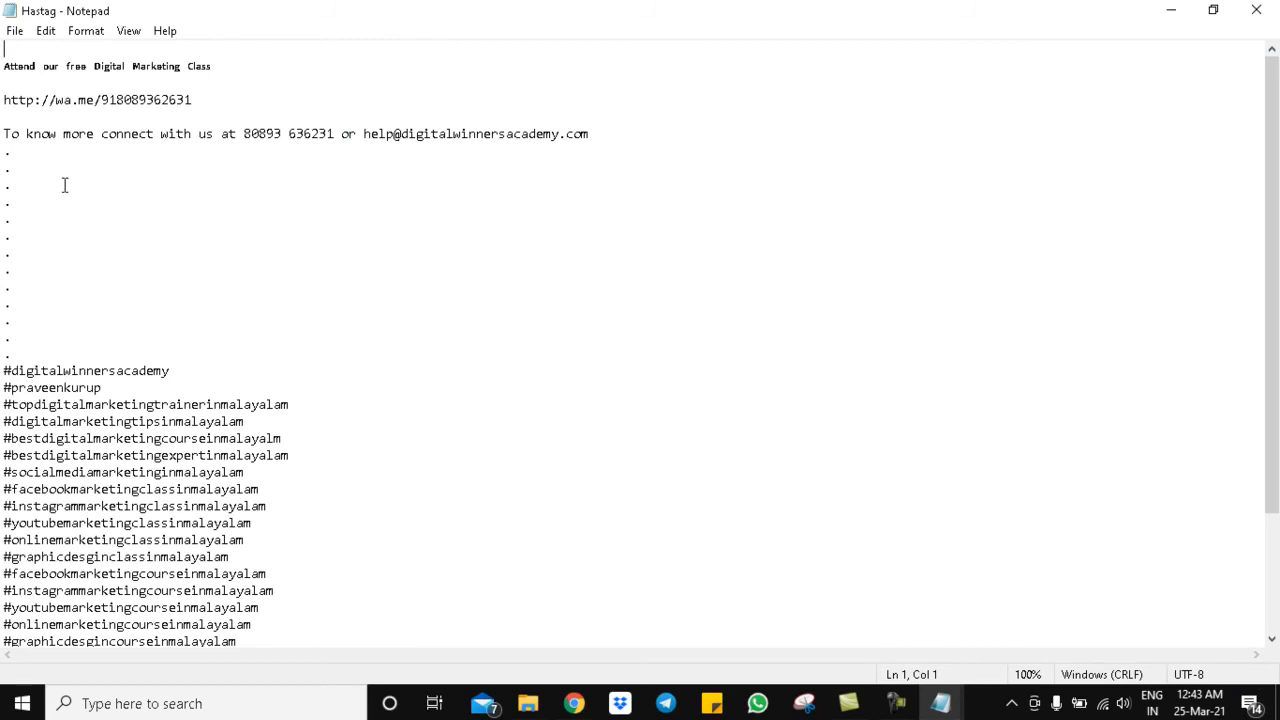
pyautogui.moveTo(3, 133); pyautogui.dragTo(320, 714)
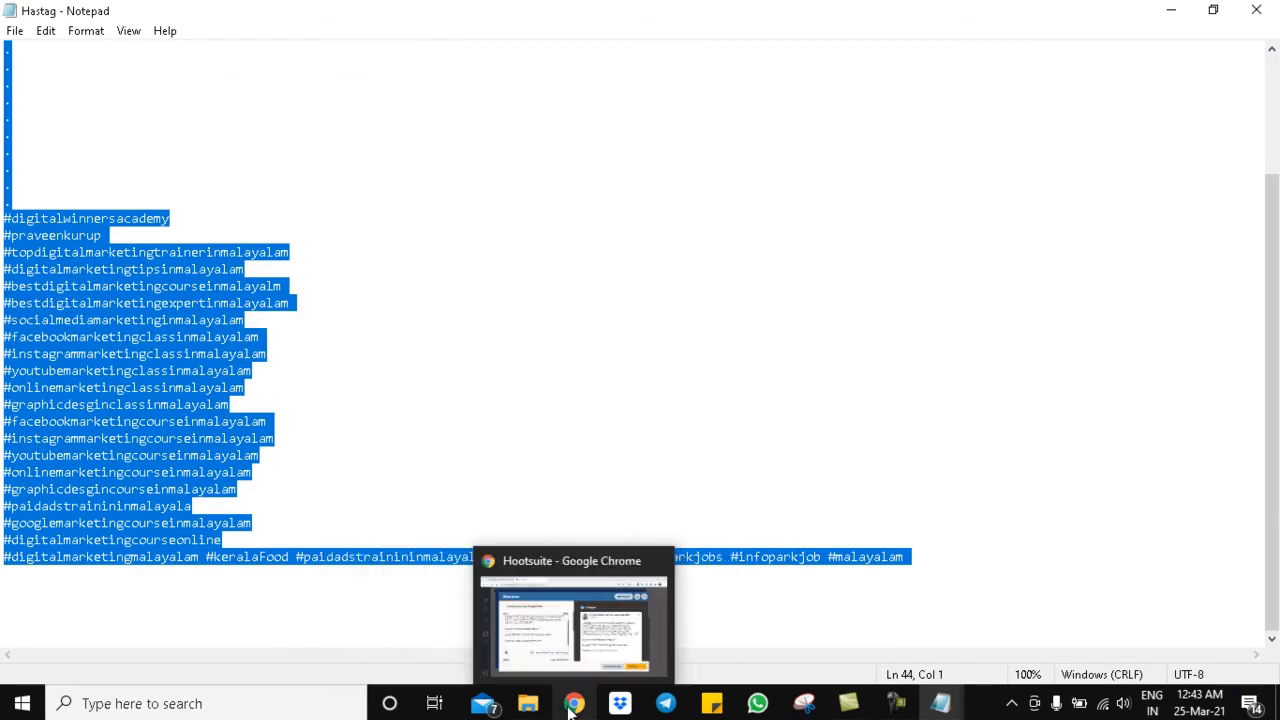
pyautogui.click(573, 703)
pyautogui.click(348, 477)
# - Paste the contact line and hashtag list at the end of the post and review the text
pyautogui.hotkey('ctrl', 'v')
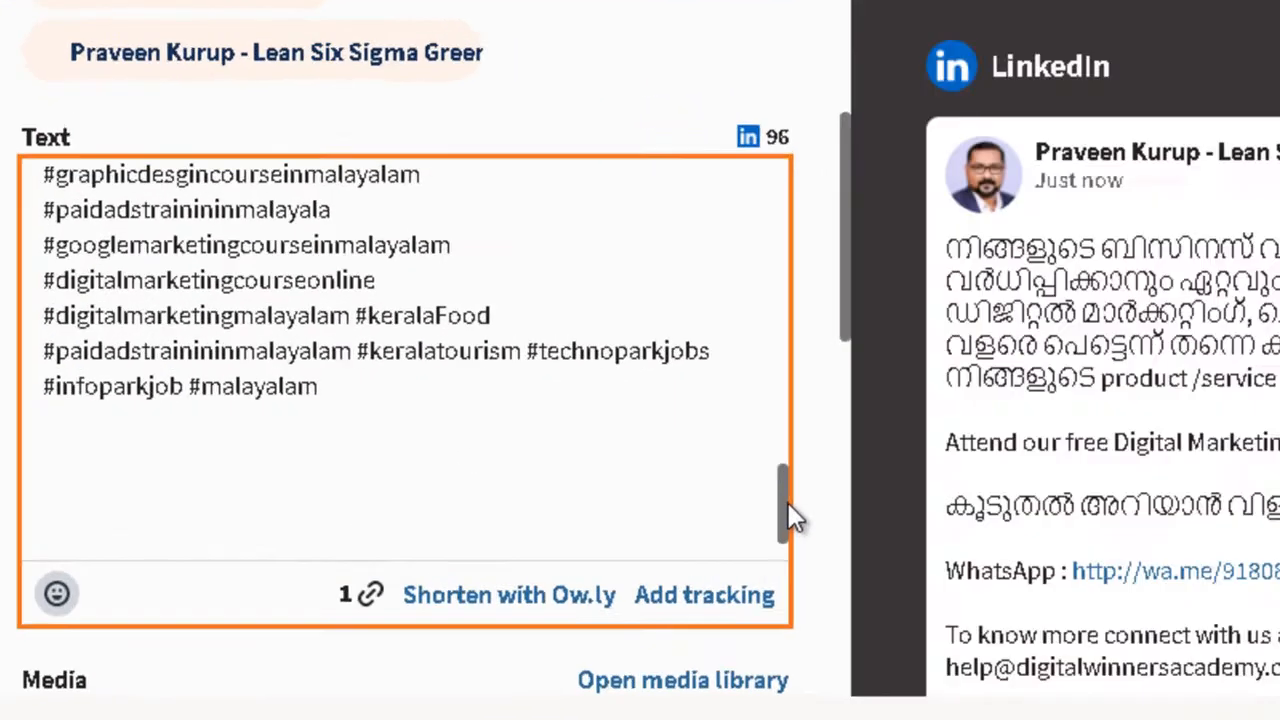
pyautogui.moveTo(603, 464); pyautogui.dragTo(603, 456)
pyautogui.moveTo(900, 512); pyautogui.dragTo(905, 195)
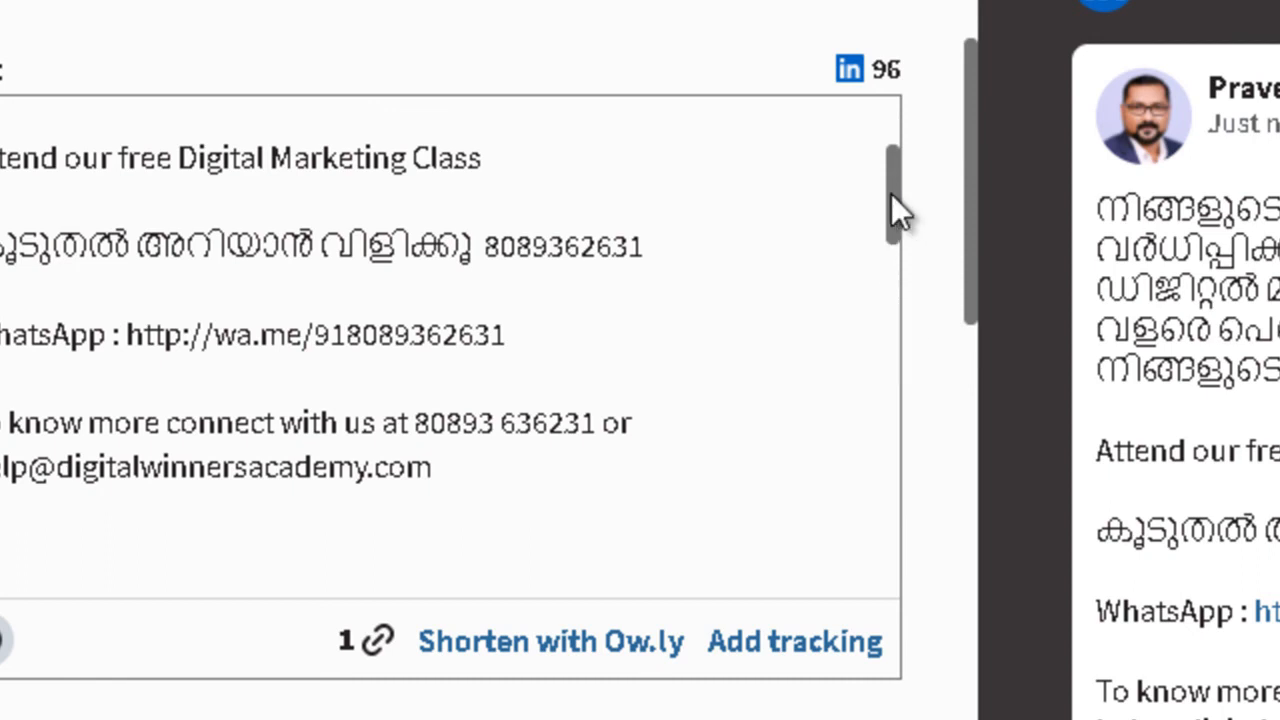
pyautogui.moveTo(893, 198); pyautogui.dragTo(871, 220)
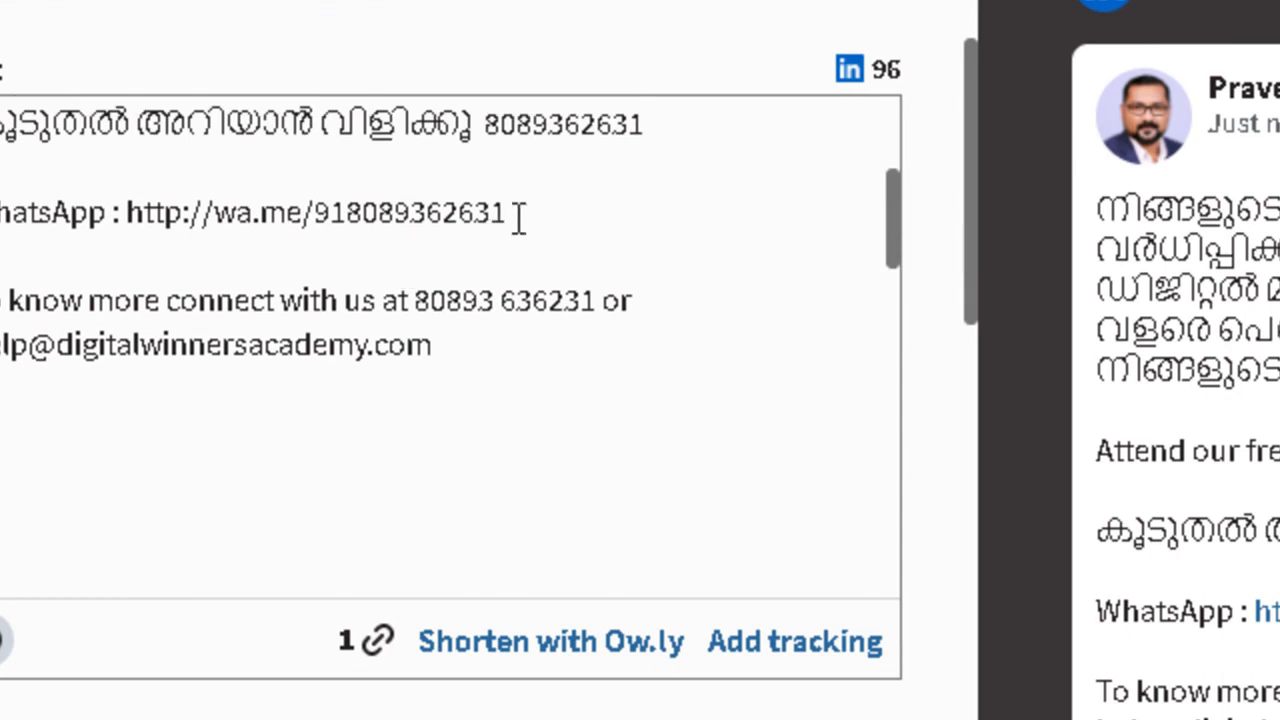
pyautogui.moveTo(531, 214); pyautogui.dragTo(128, 204)
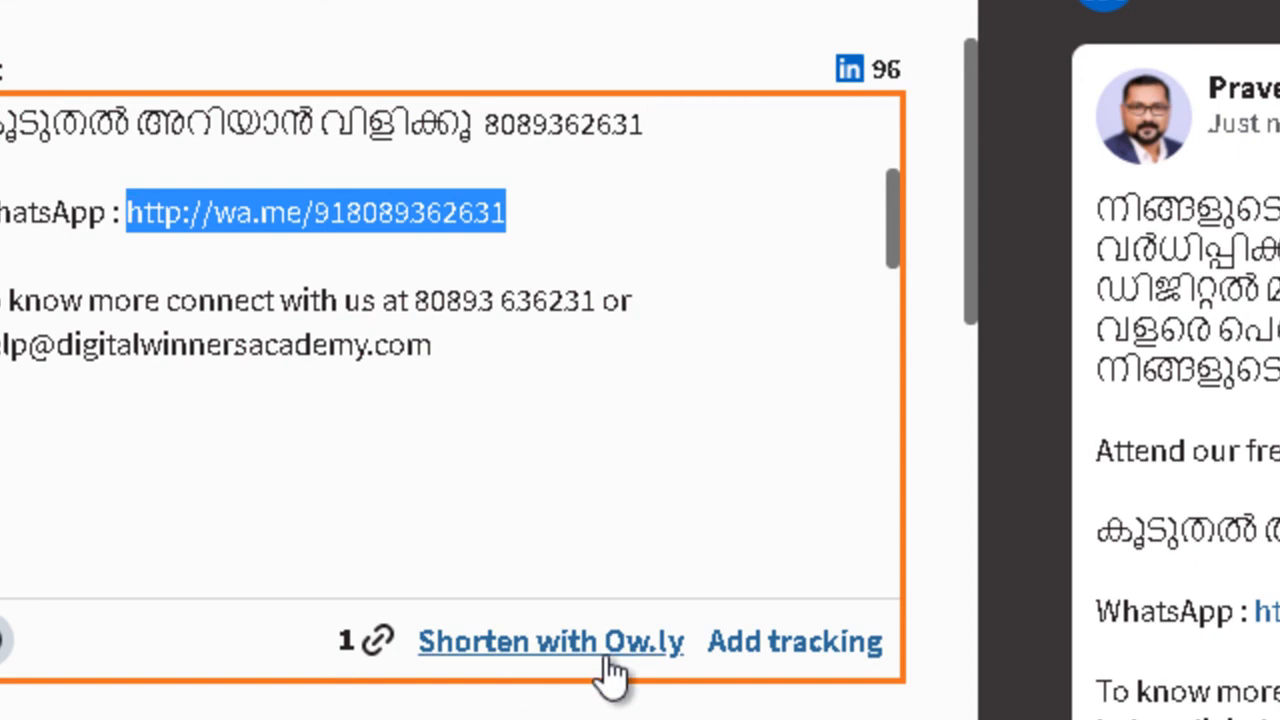
pyautogui.moveTo(885, 205); pyautogui.dragTo(899, 434)
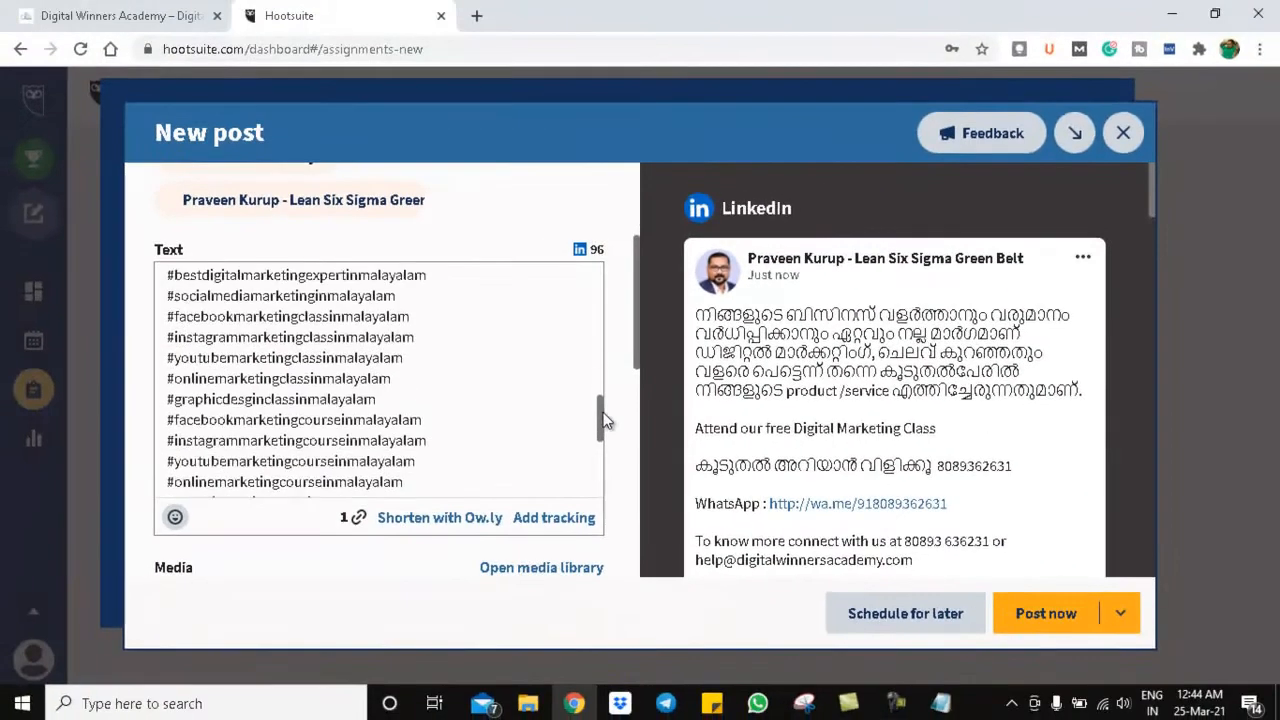
pyautogui.moveTo(603, 421); pyautogui.dragTo(611, 494)
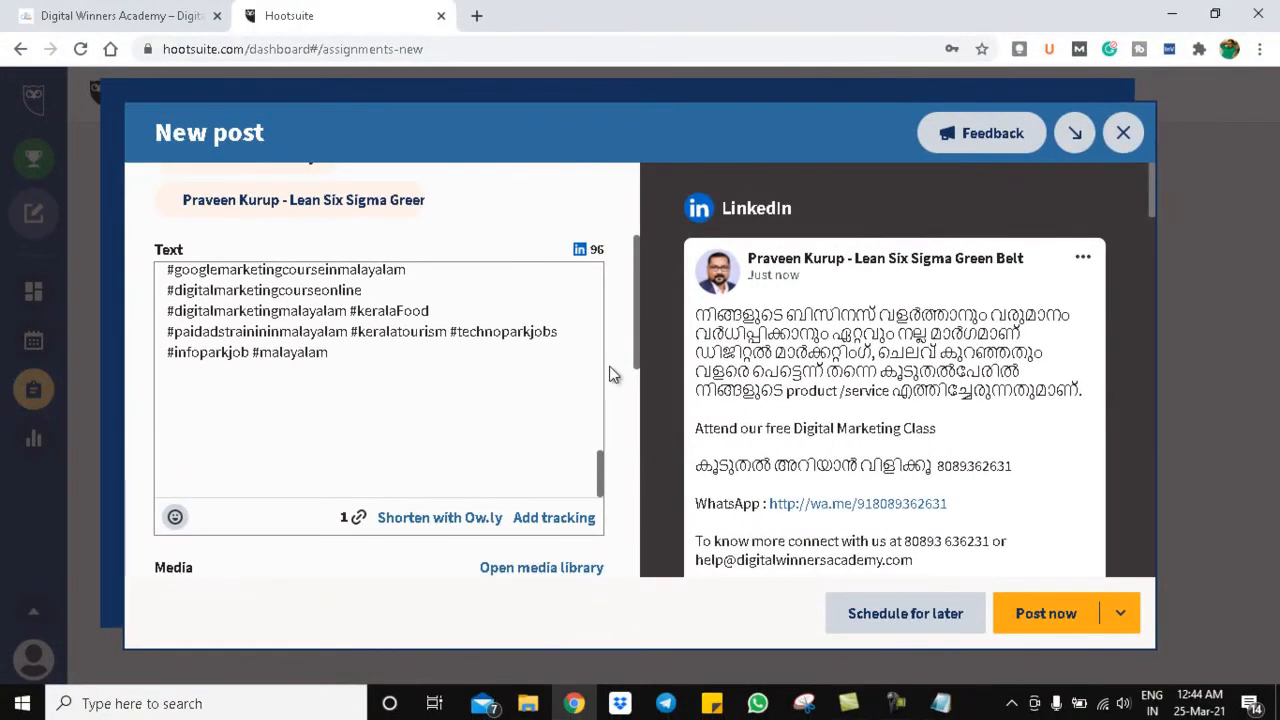
pyautogui.moveTo(635, 303); pyautogui.dragTo(646, 440)
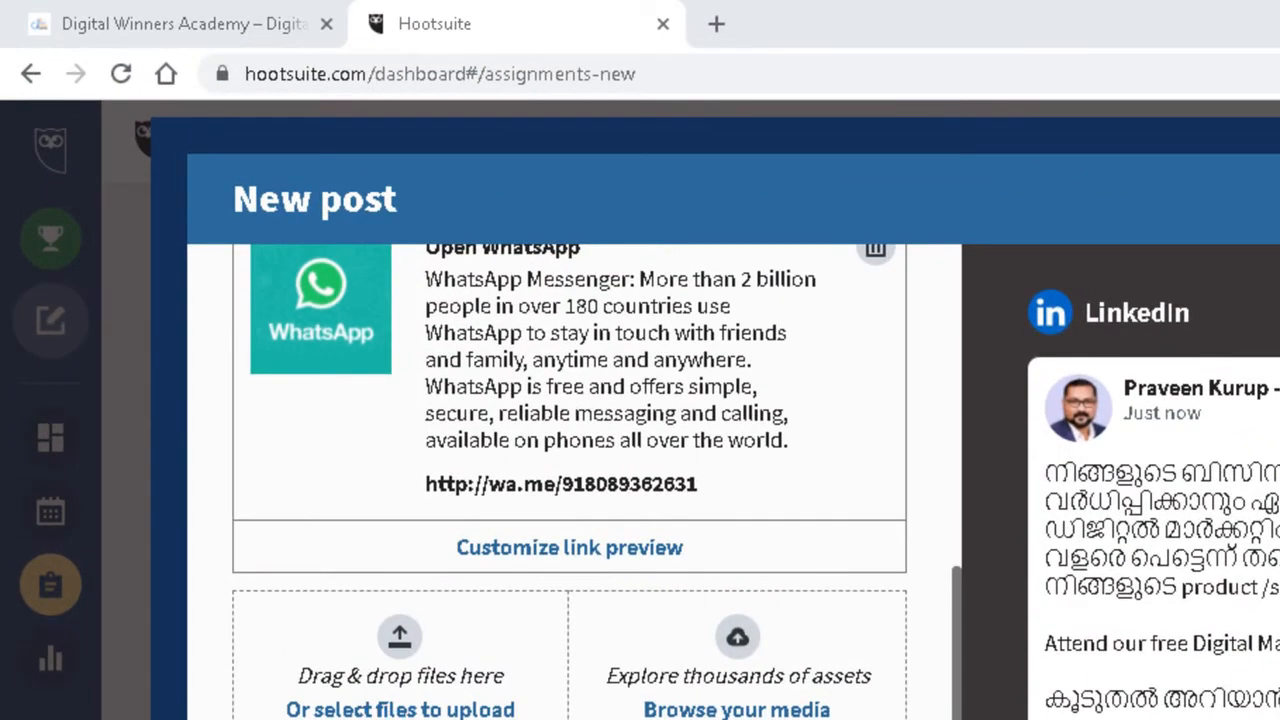
# - Upload the 'Digital Marketing for busniess' image from the Mar 24 folder
pyautogui.click(400, 710)
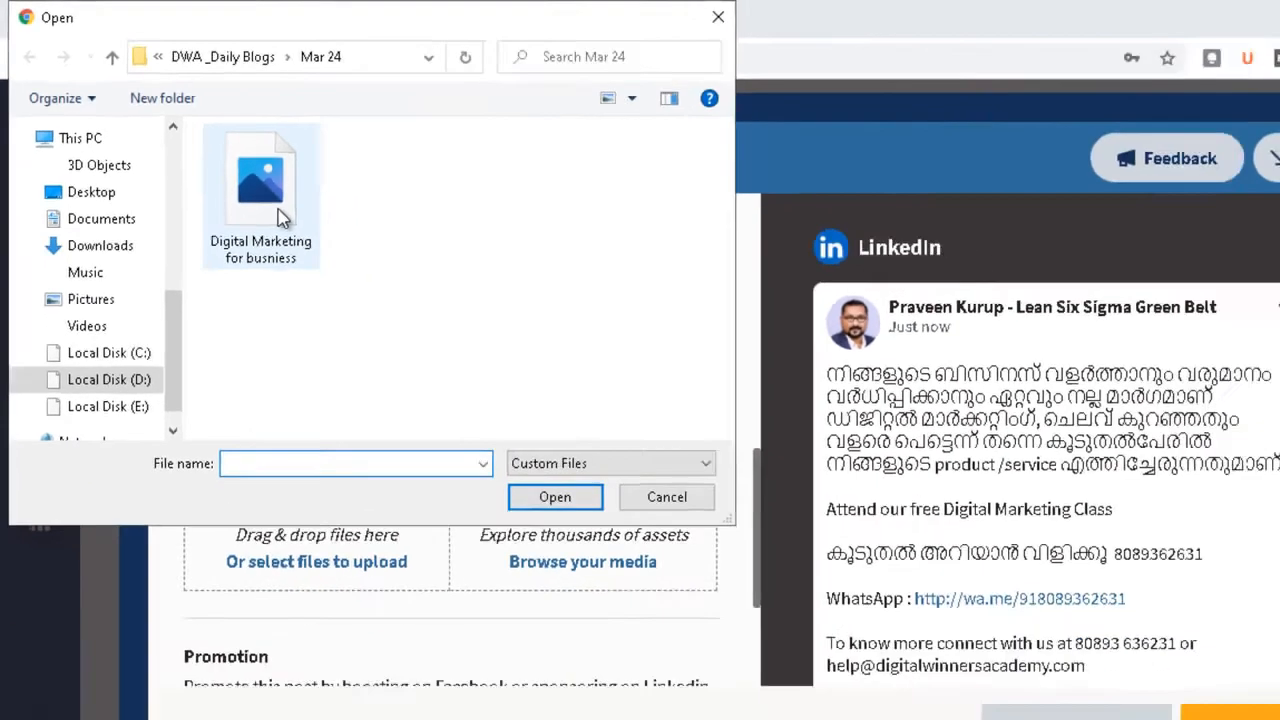
pyautogui.doubleClick(330, 250)
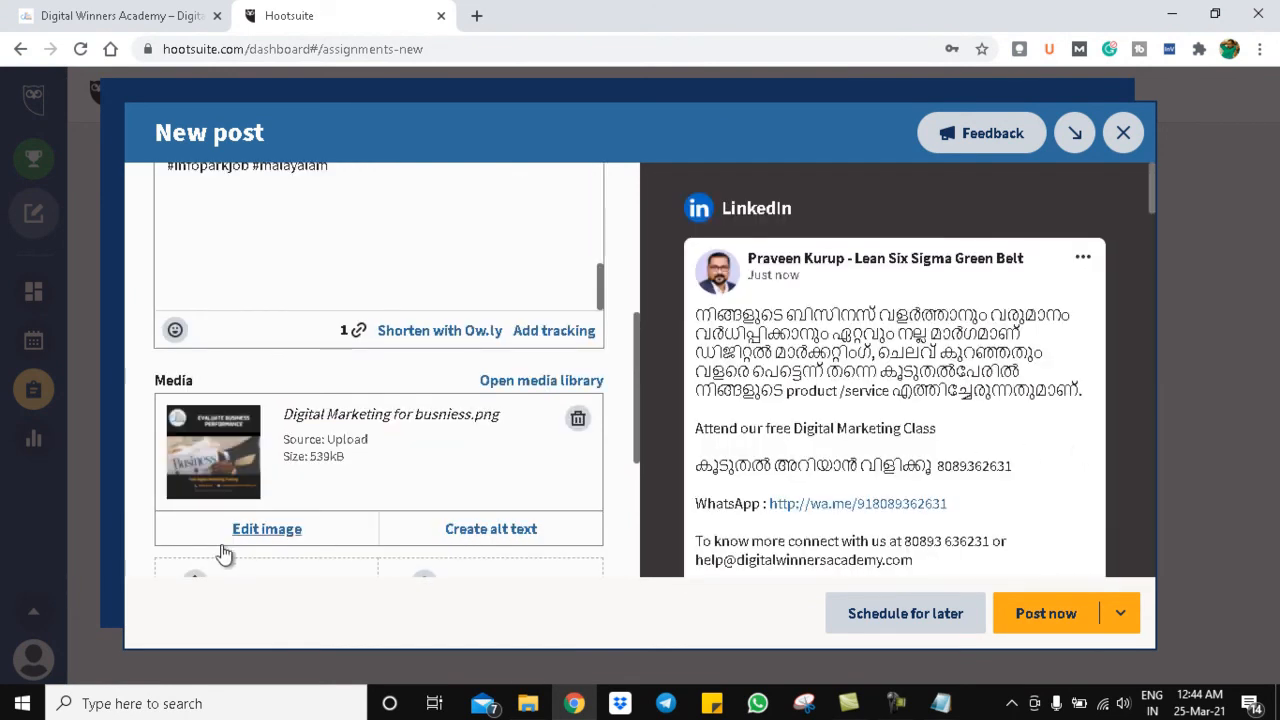
# - Add alt text 'Digital Marketing Training in Malayalam' to the image, fixing the spelling typo
pyautogui.click(494, 540)
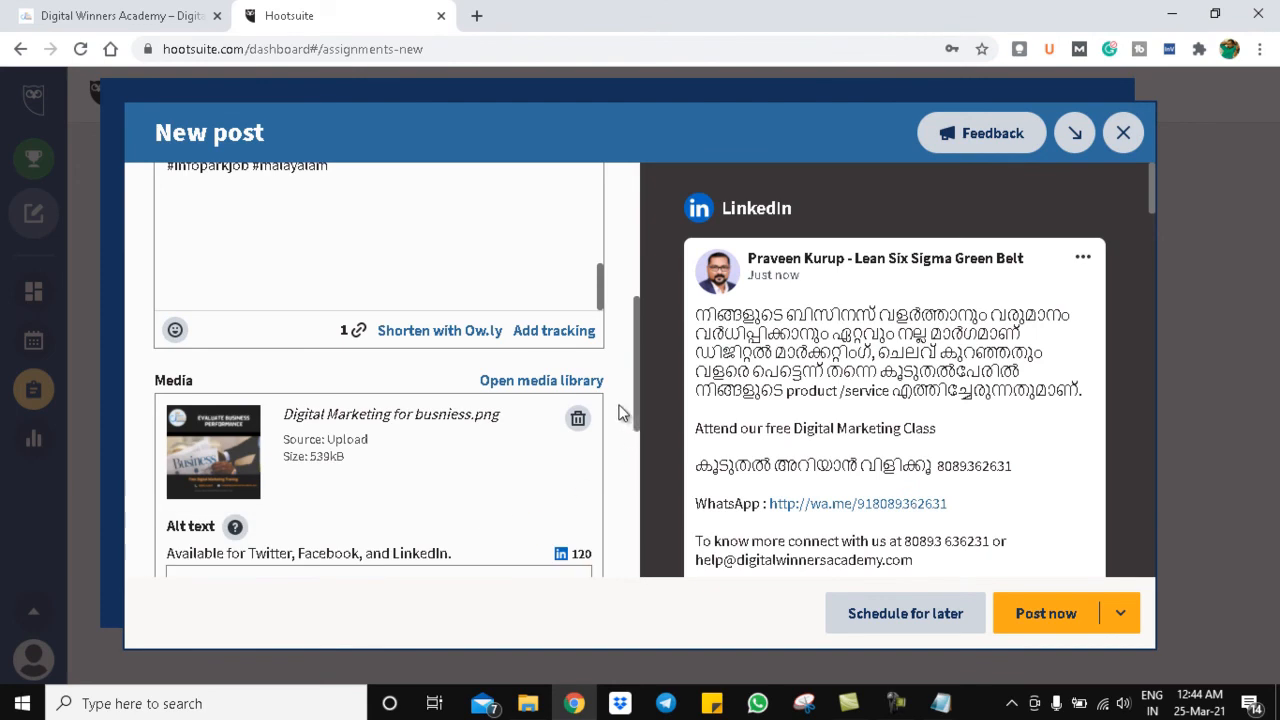
pyautogui.moveTo(637, 368); pyautogui.dragTo(640, 445)
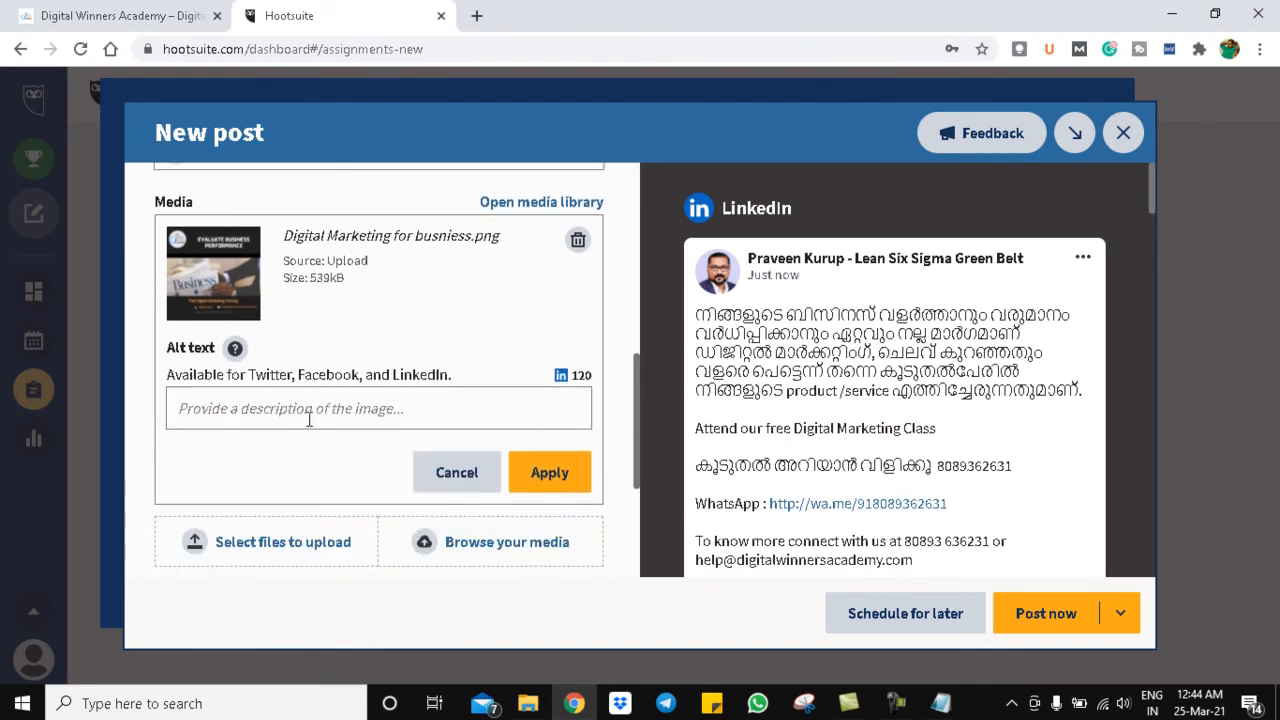
pyautogui.click(309, 420)
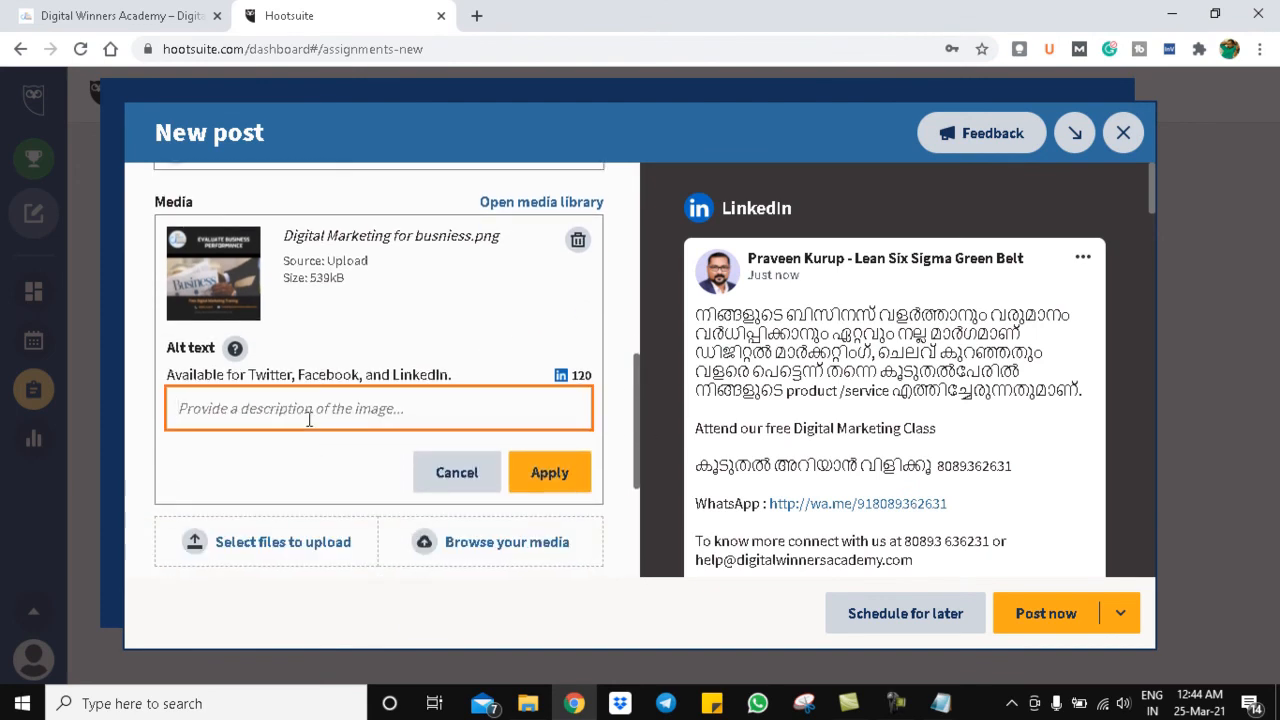
pyautogui.write('Digit')
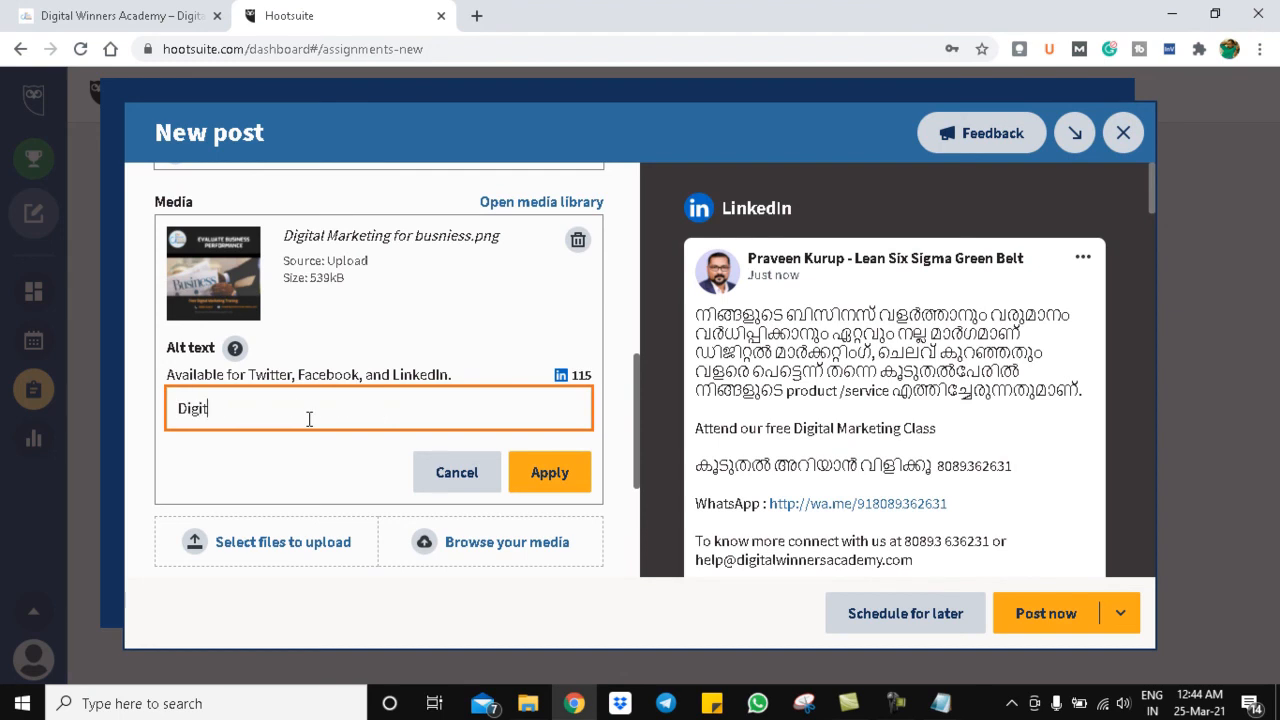
pyautogui.write('al Marketing Traning i')
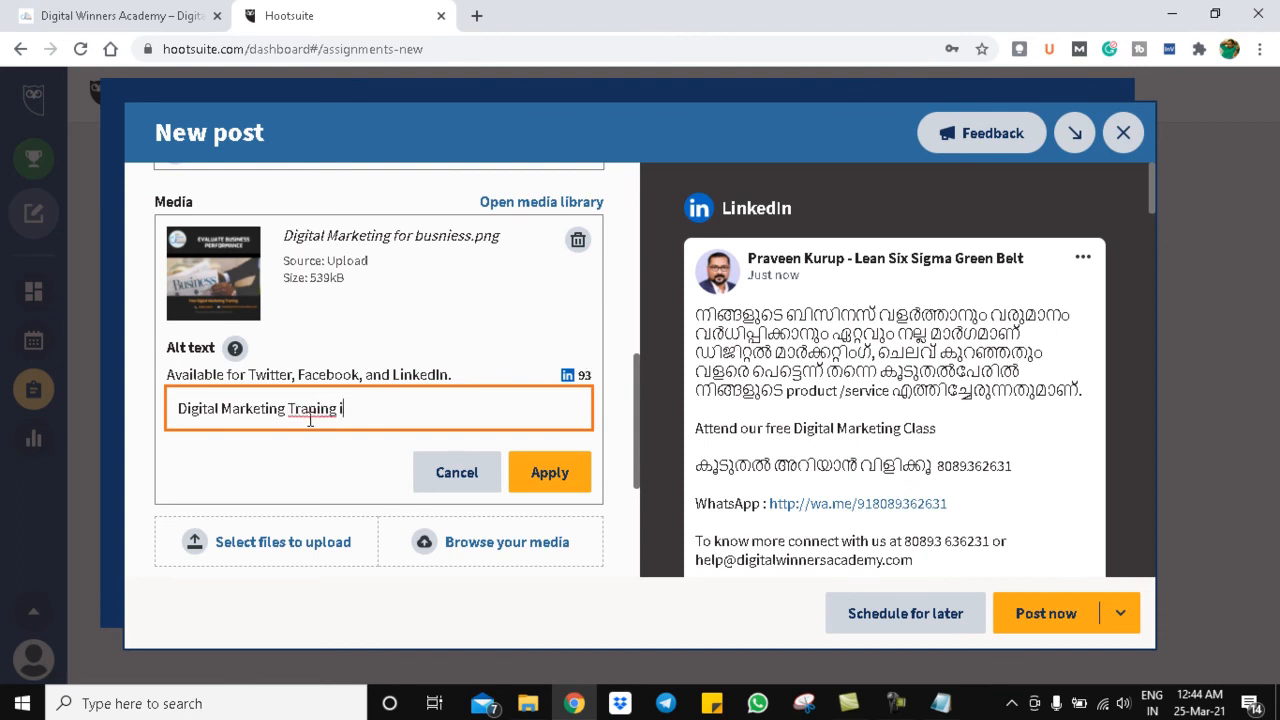
pyautogui.write('ping in Malayalam')
pyautogui.rightClick(308, 421)
pyautogui.click(417, 160)
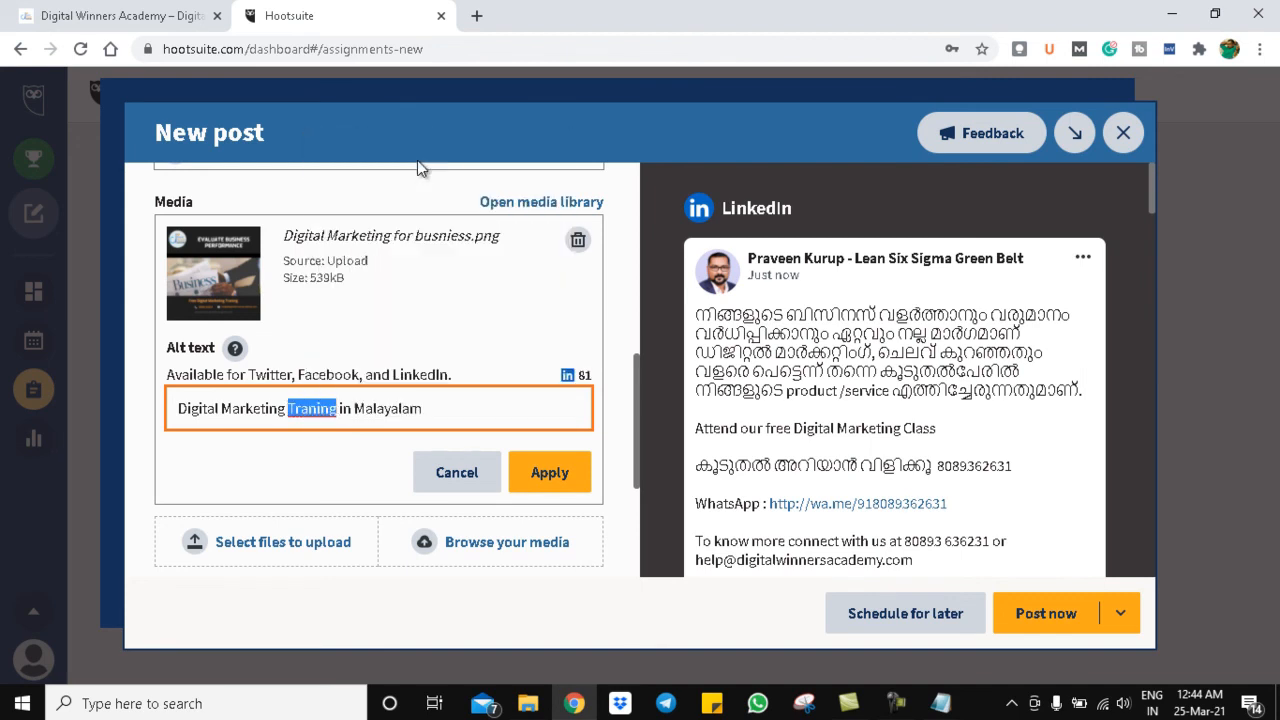
pyautogui.click(571, 492)
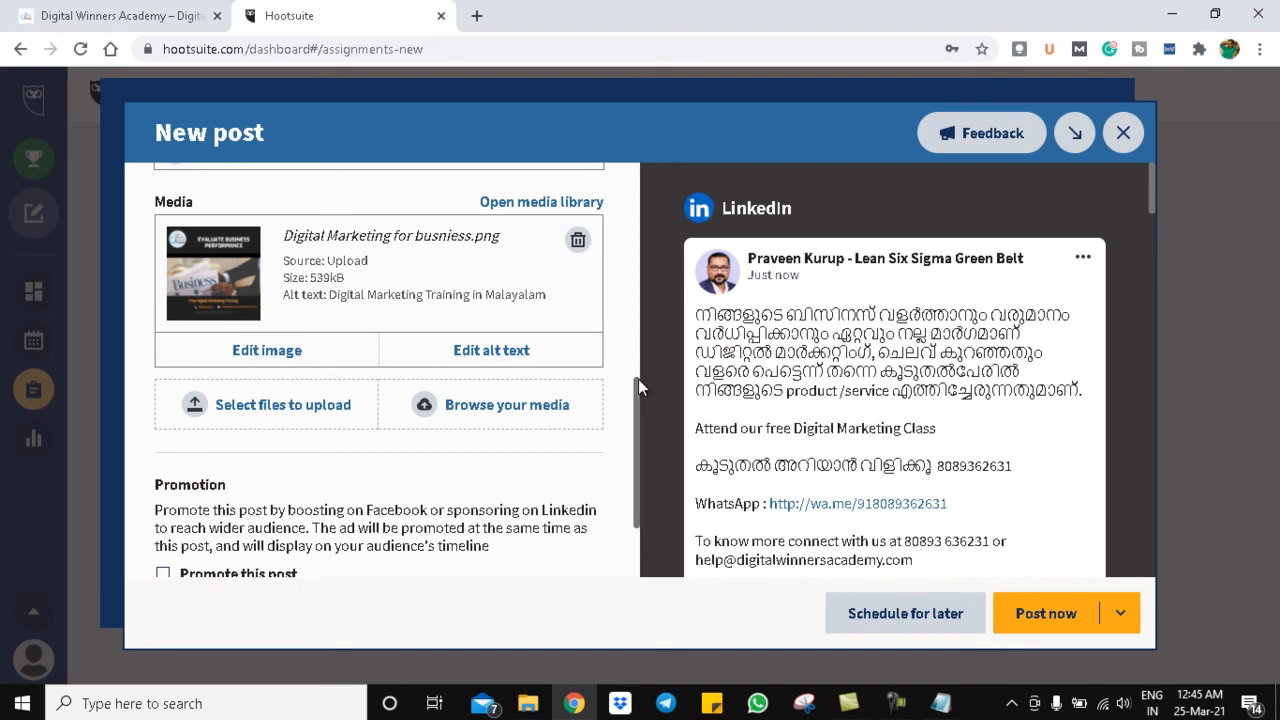
# - Open the media library with Free Images kept as the image source
pyautogui.moveTo(639, 391); pyautogui.dragTo(650, 337)
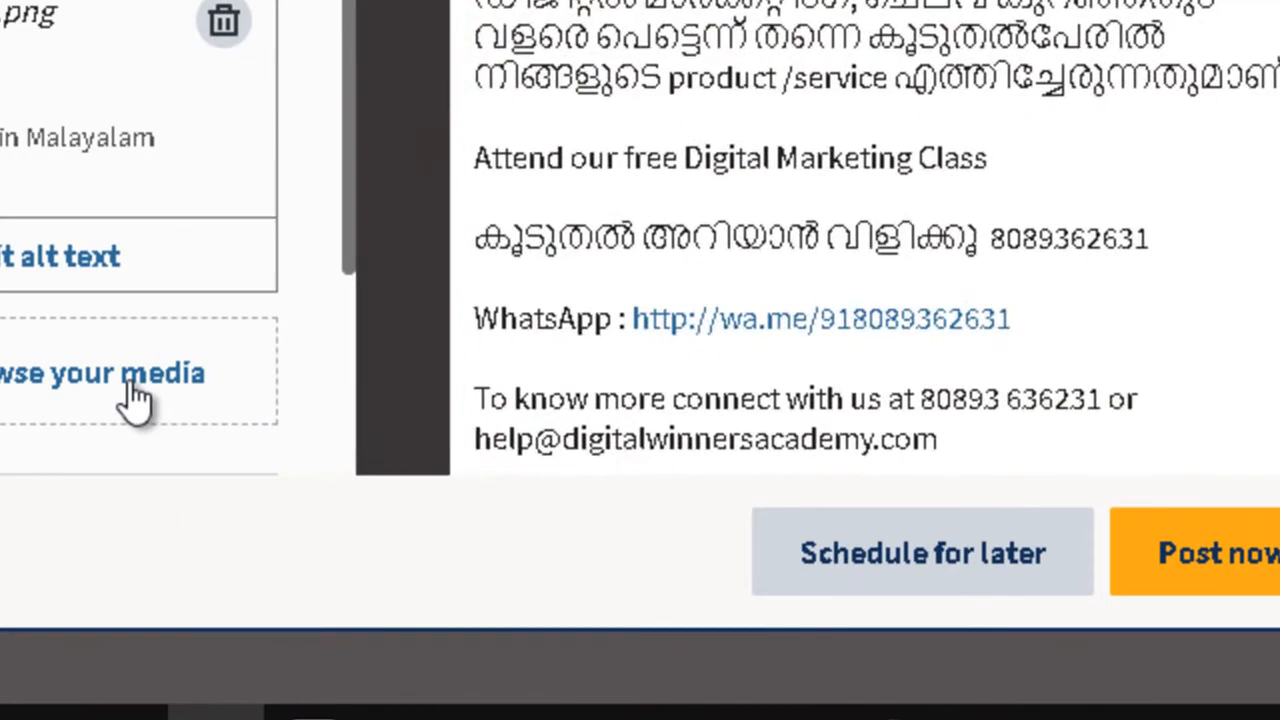
pyautogui.click(130, 385)
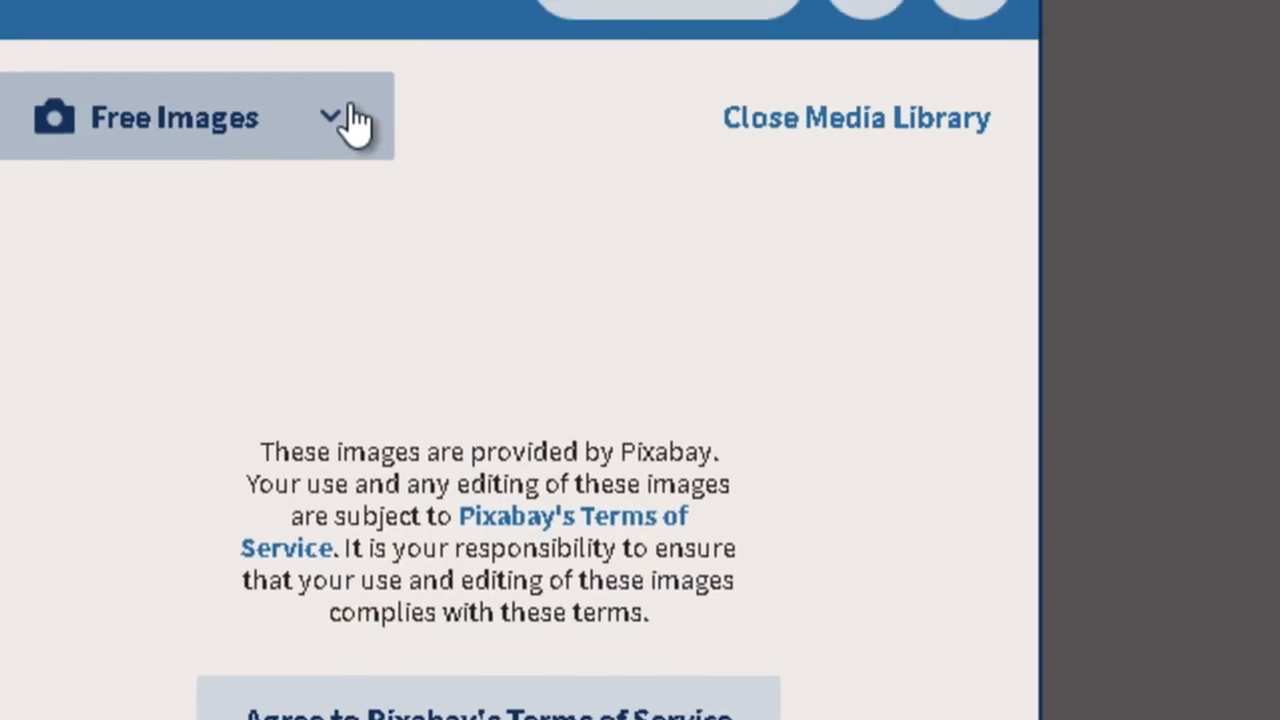
pyautogui.click(353, 122)
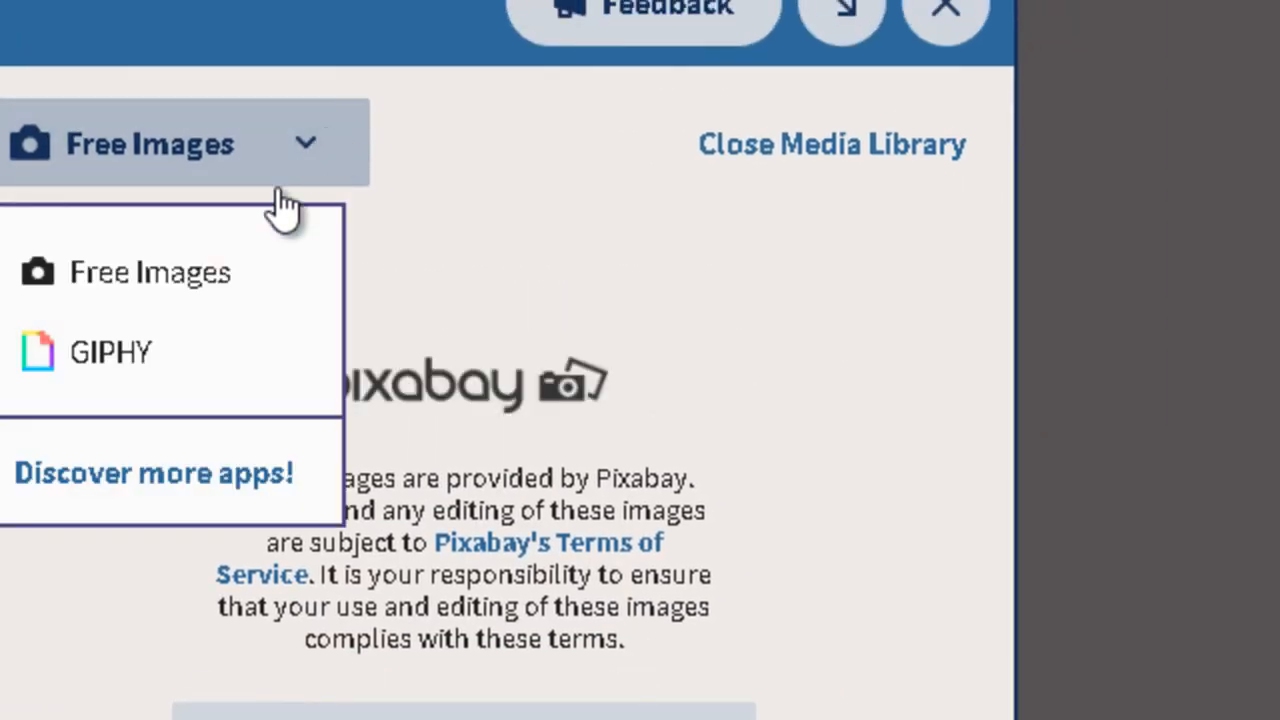
pyautogui.click(228, 285)
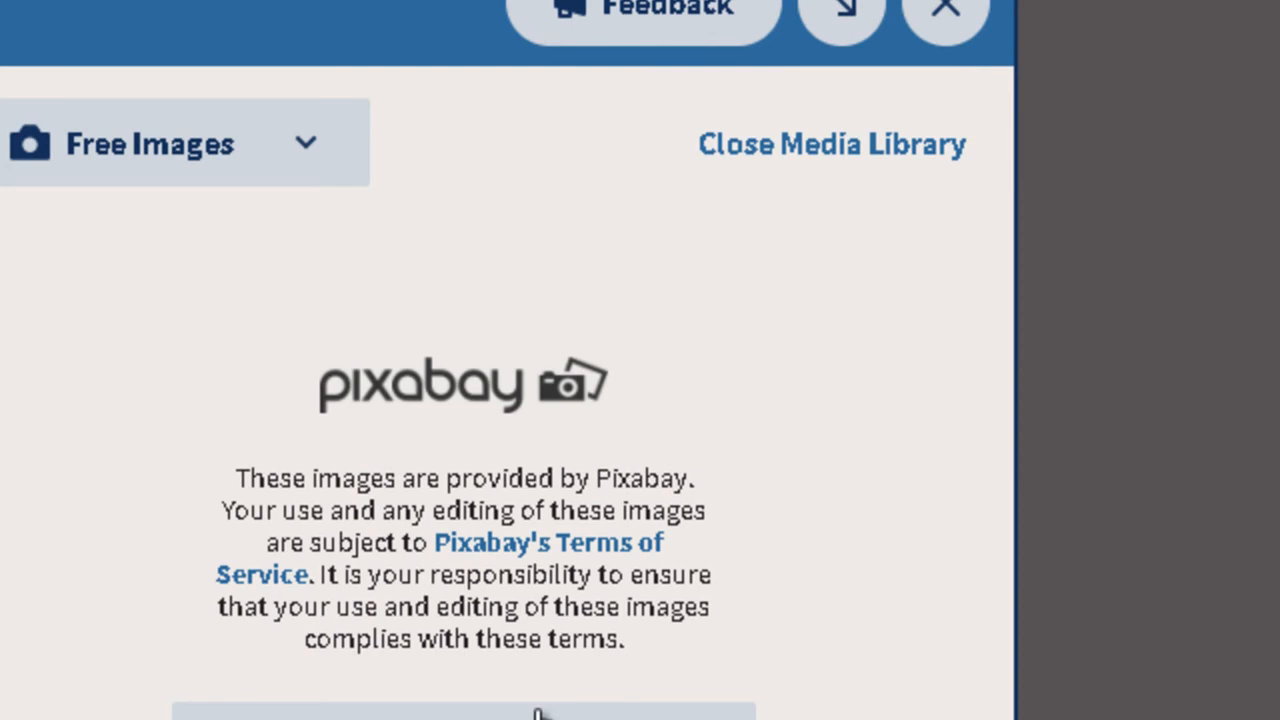
pyautogui.click(243, 180)
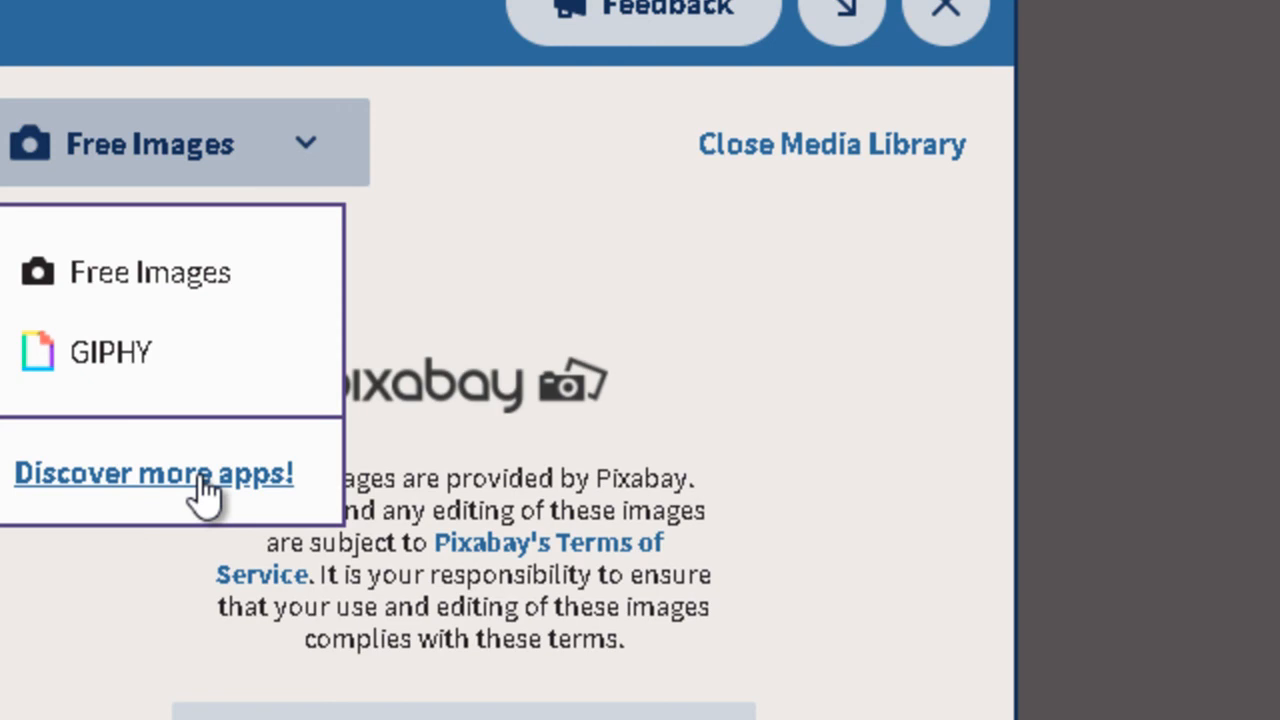
pyautogui.click(509, 274)
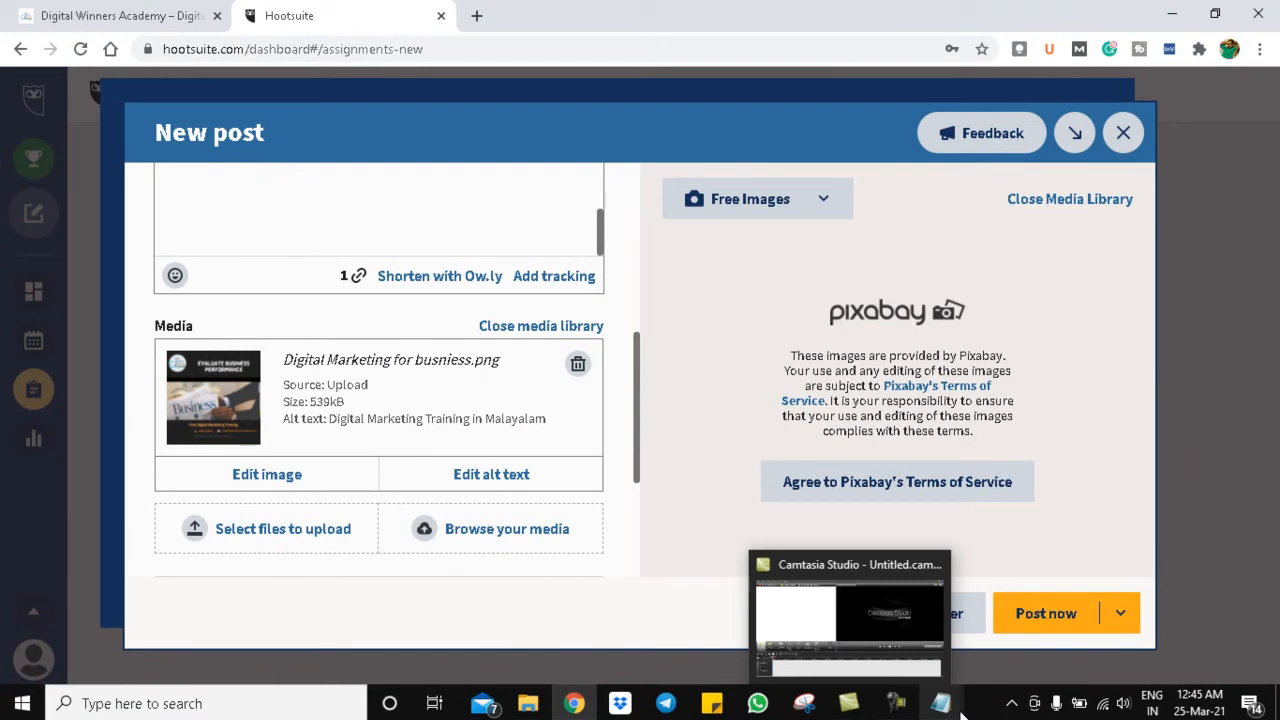
pyautogui.moveTo(940, 703)
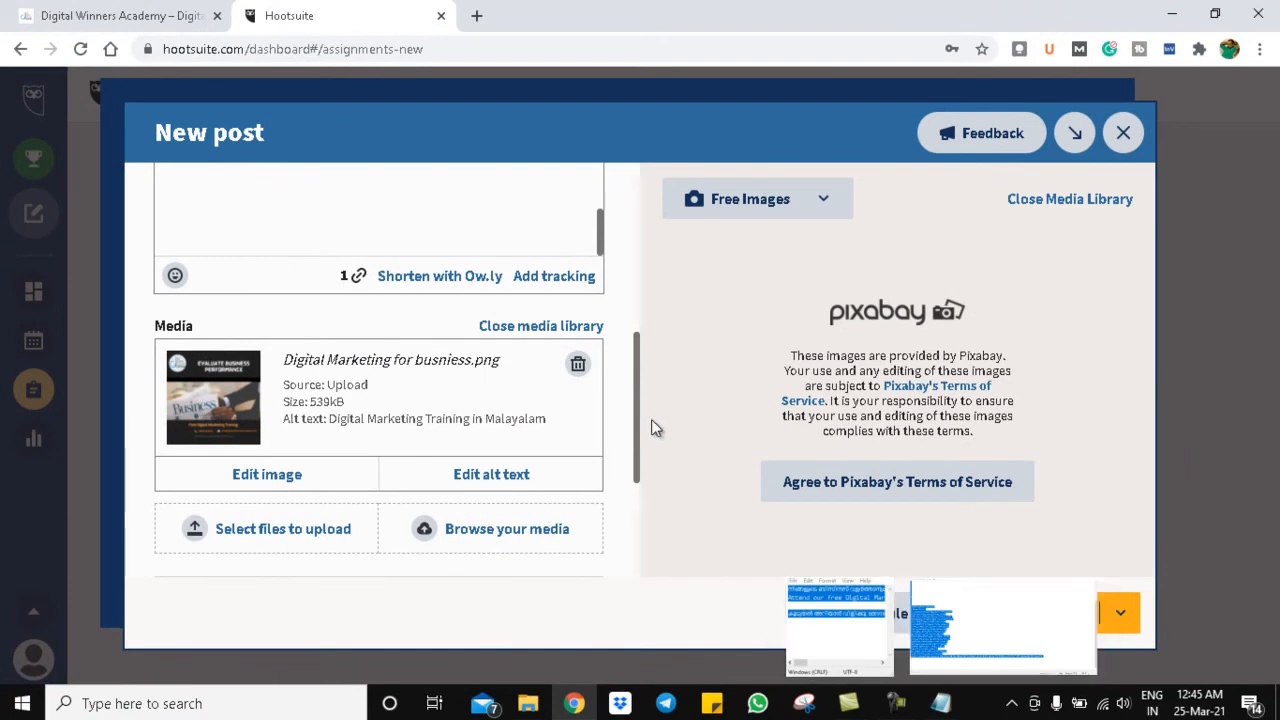
pyautogui.scroll(-3, 645, 454)
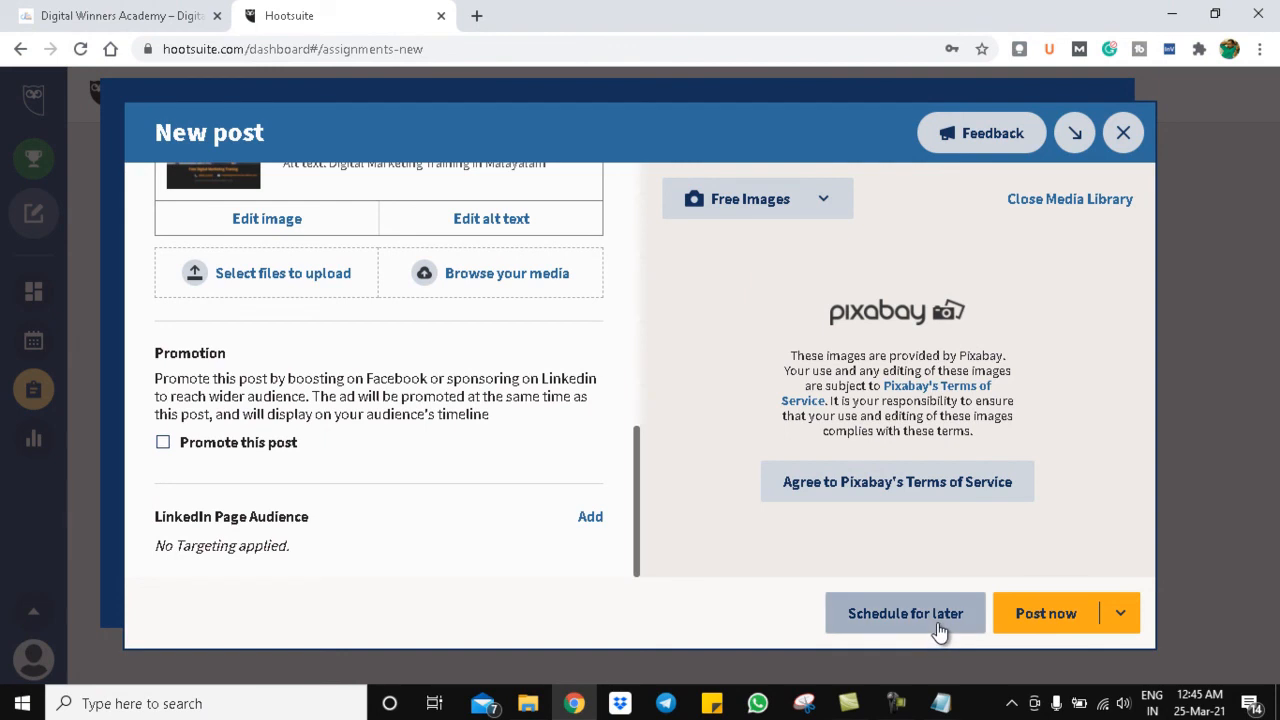
# - Pick March 25 at 8:30 PM as the schedule time and submit Schedule (2)
pyautogui.click(905, 613)
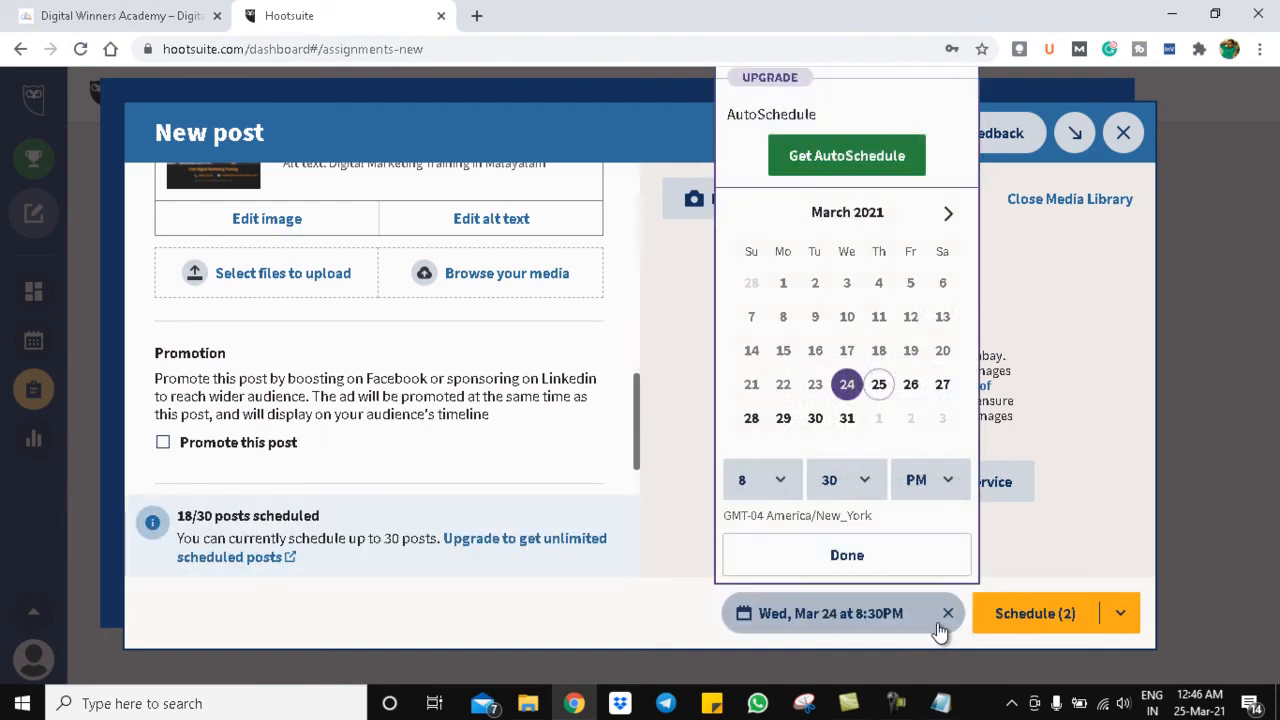
pyautogui.click(877, 388)
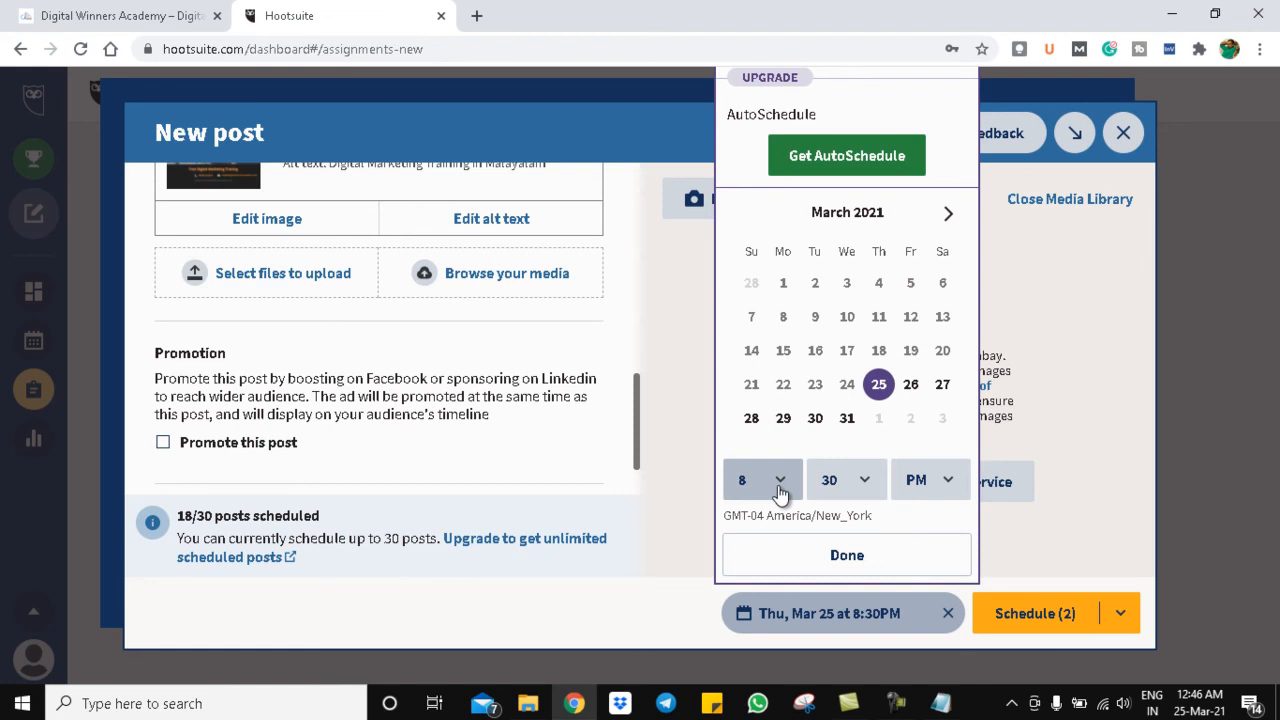
pyautogui.click(910, 562)
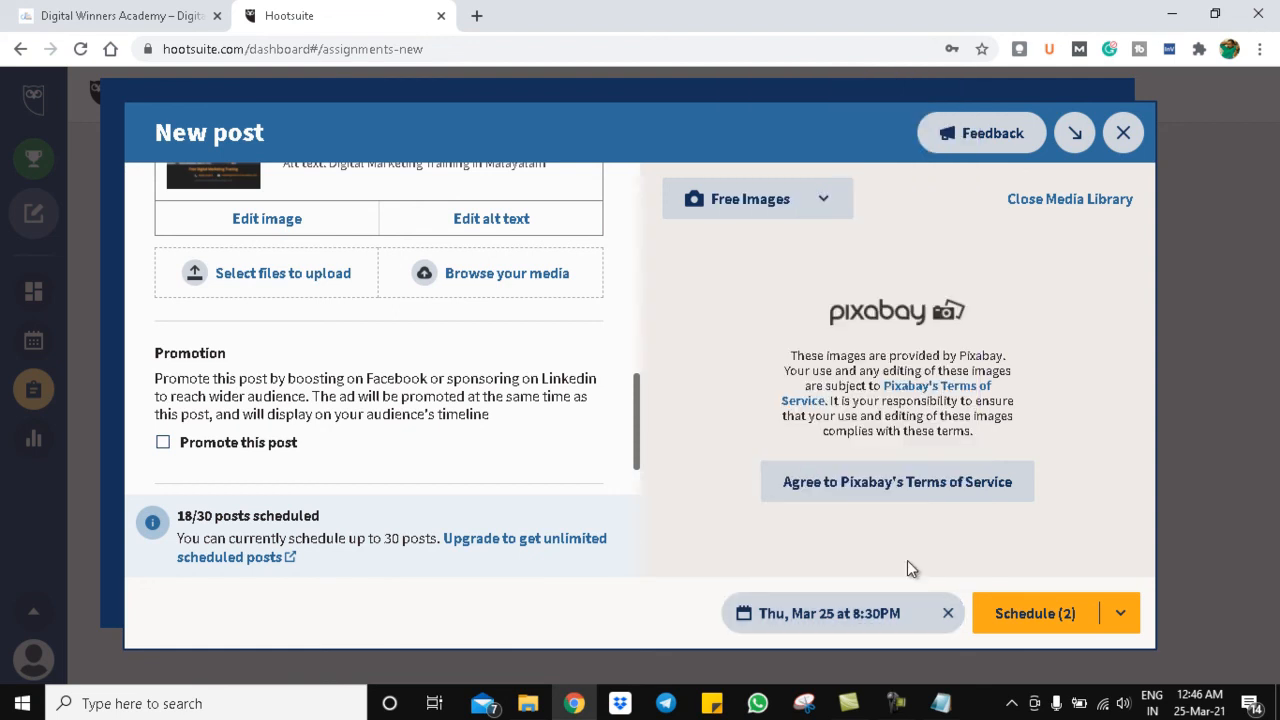
pyautogui.click(824, 624)
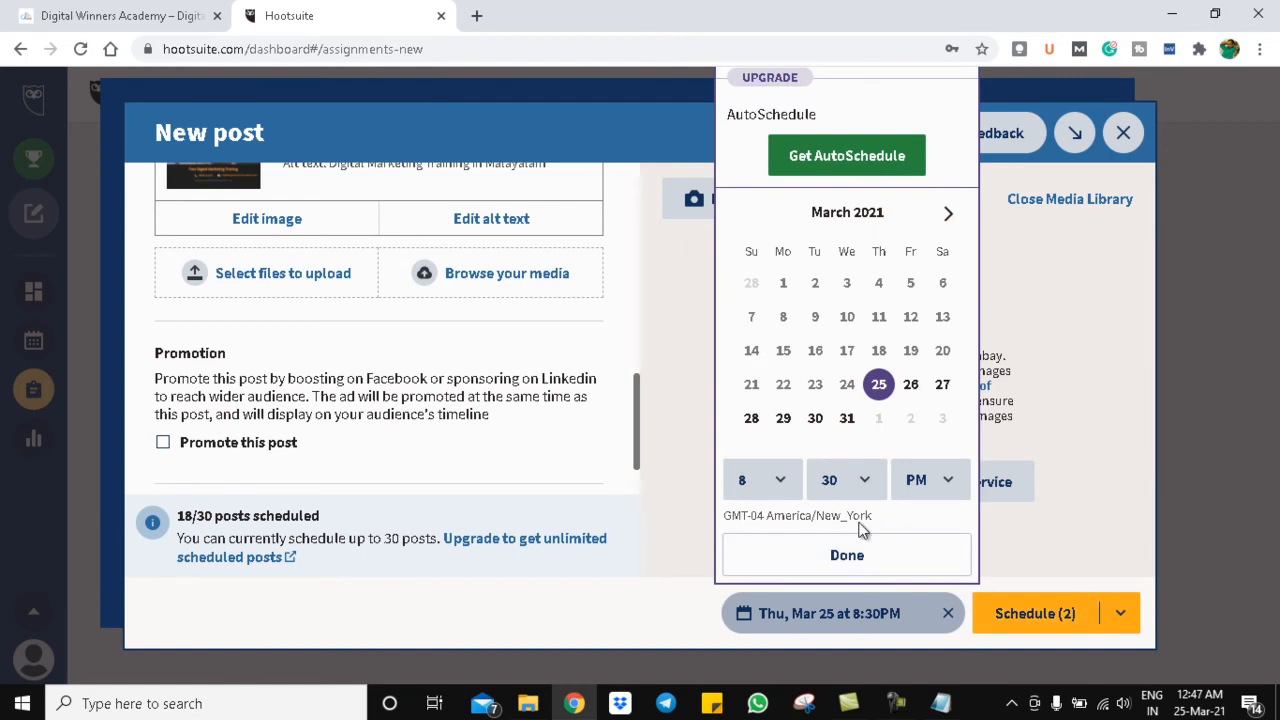
pyautogui.click(880, 577)
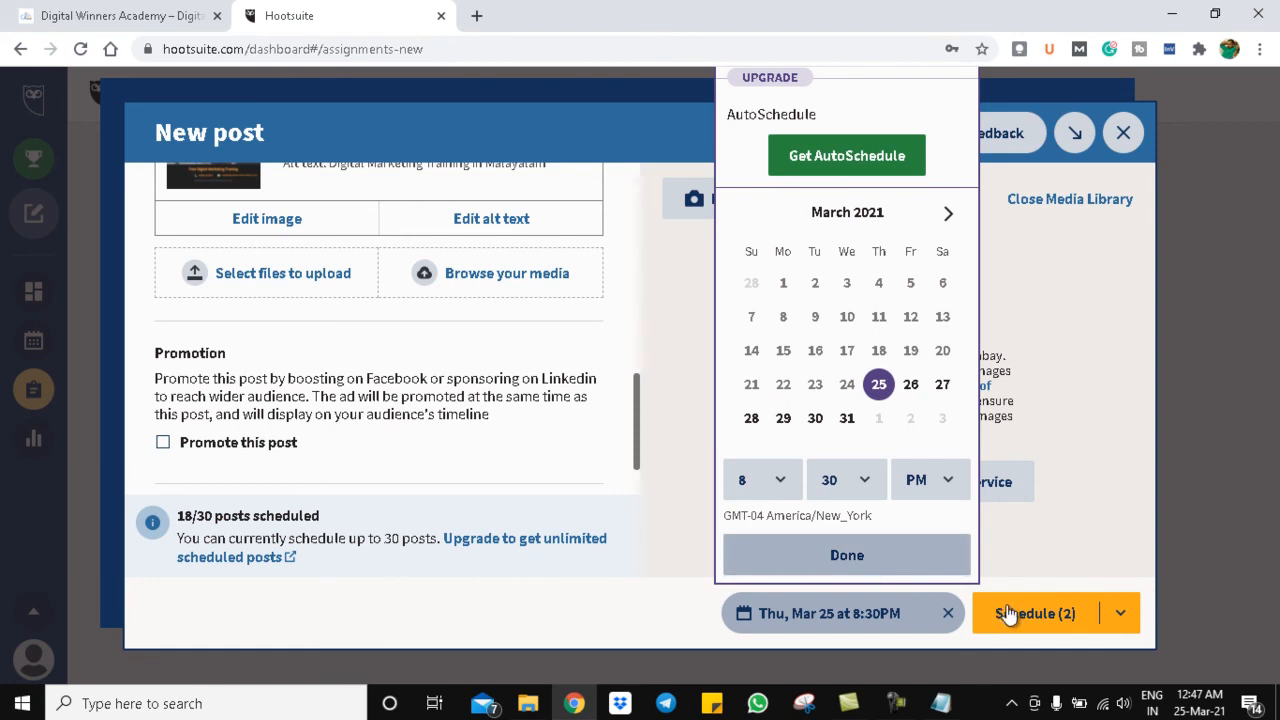
pyautogui.click(1035, 614)
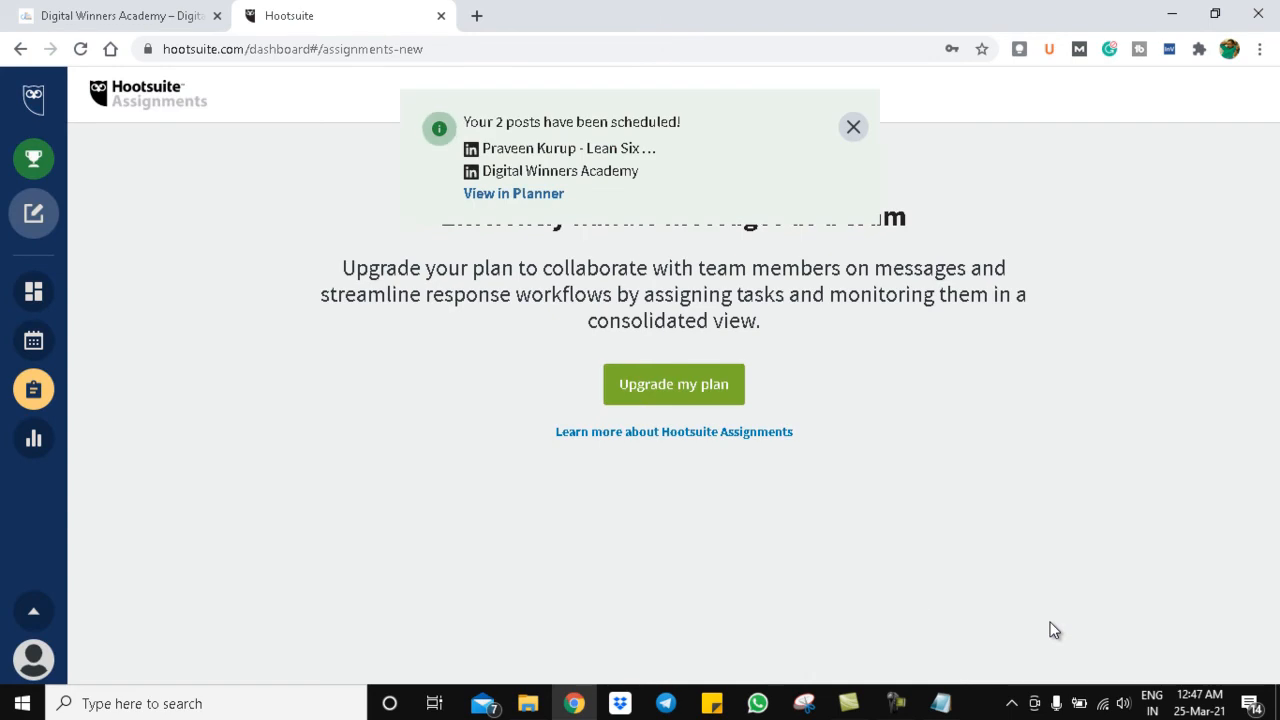
# - Open Publisher, step to next week and back to Mar 21–27, then return to Planner
pyautogui.click(33, 342)
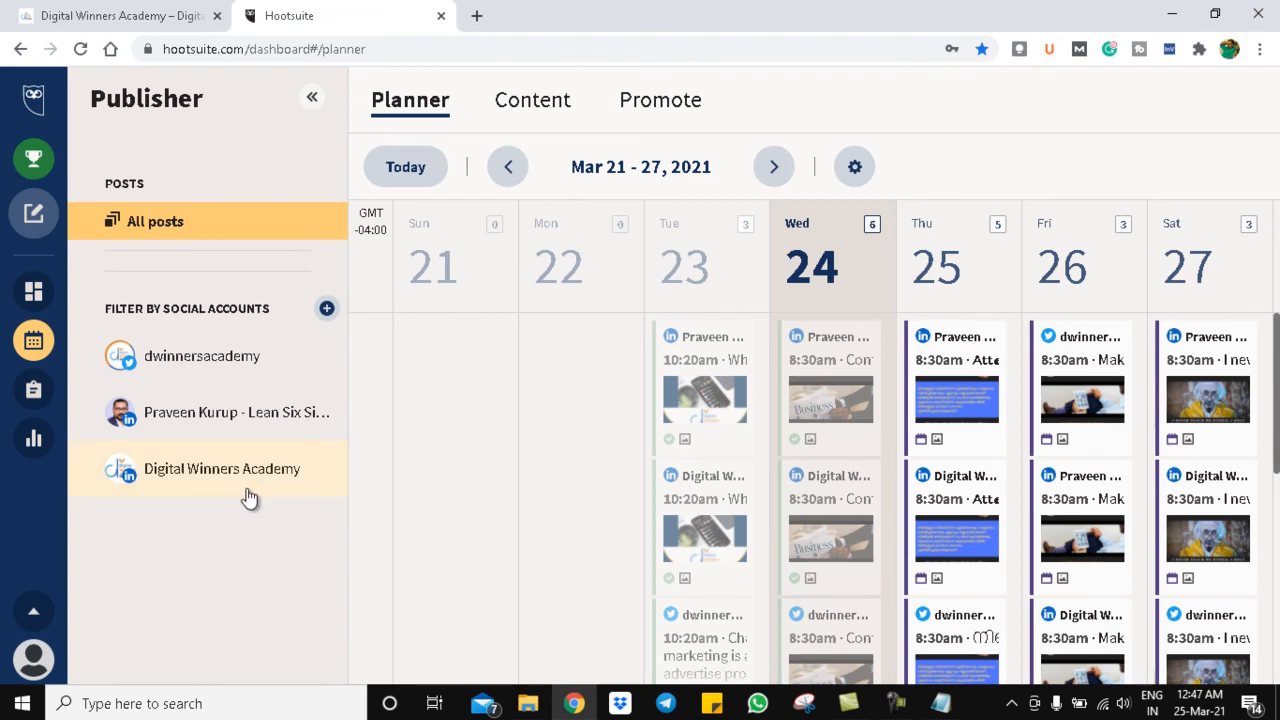
pyautogui.click(774, 167)
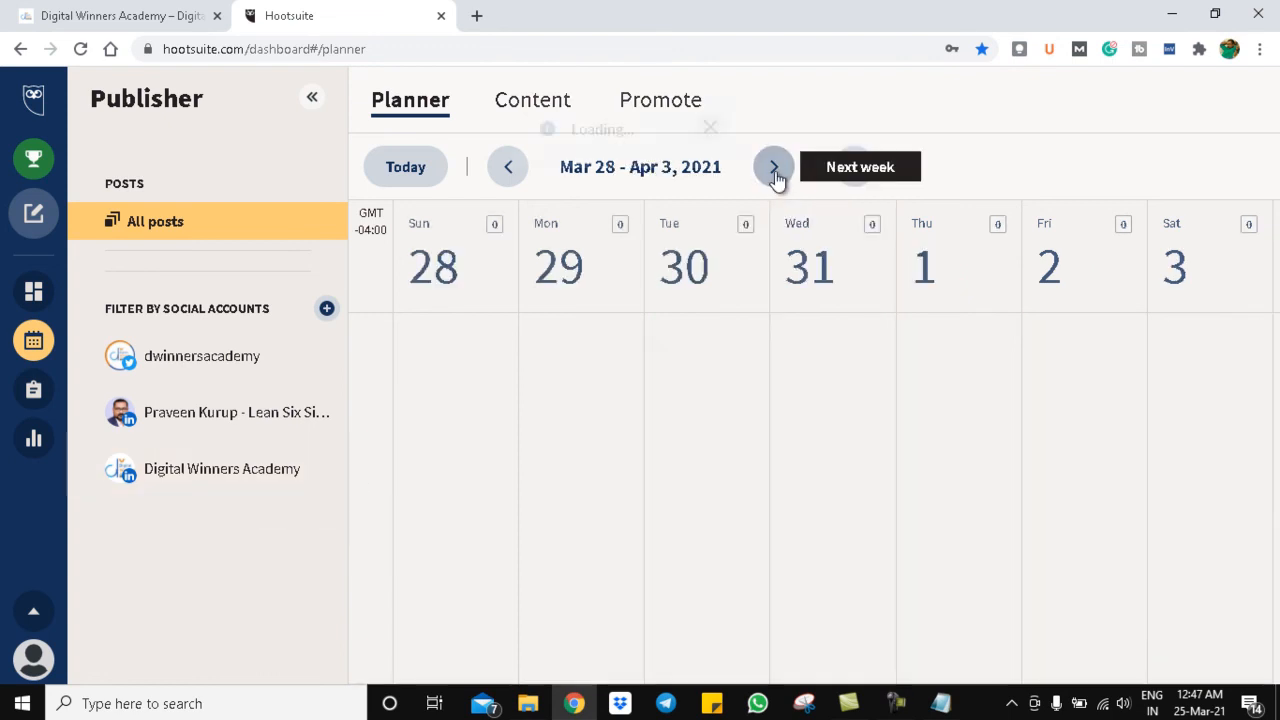
pyautogui.click(507, 170)
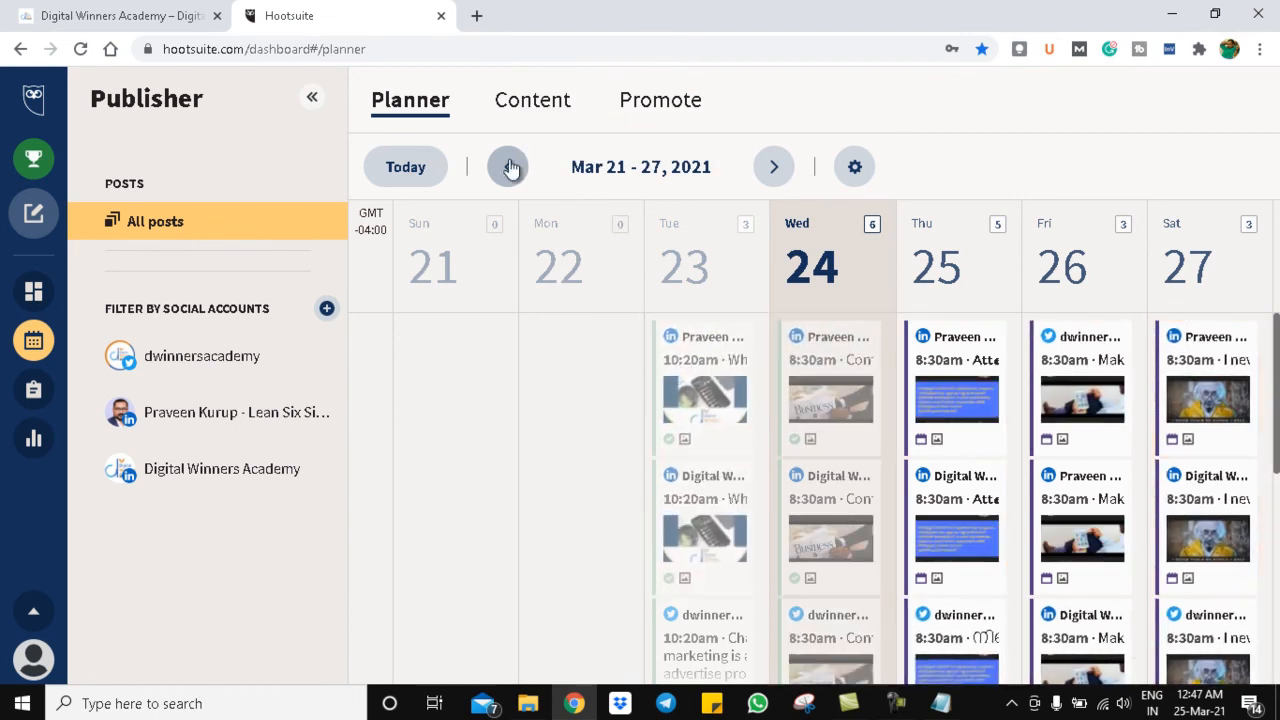
pyautogui.click(528, 116)
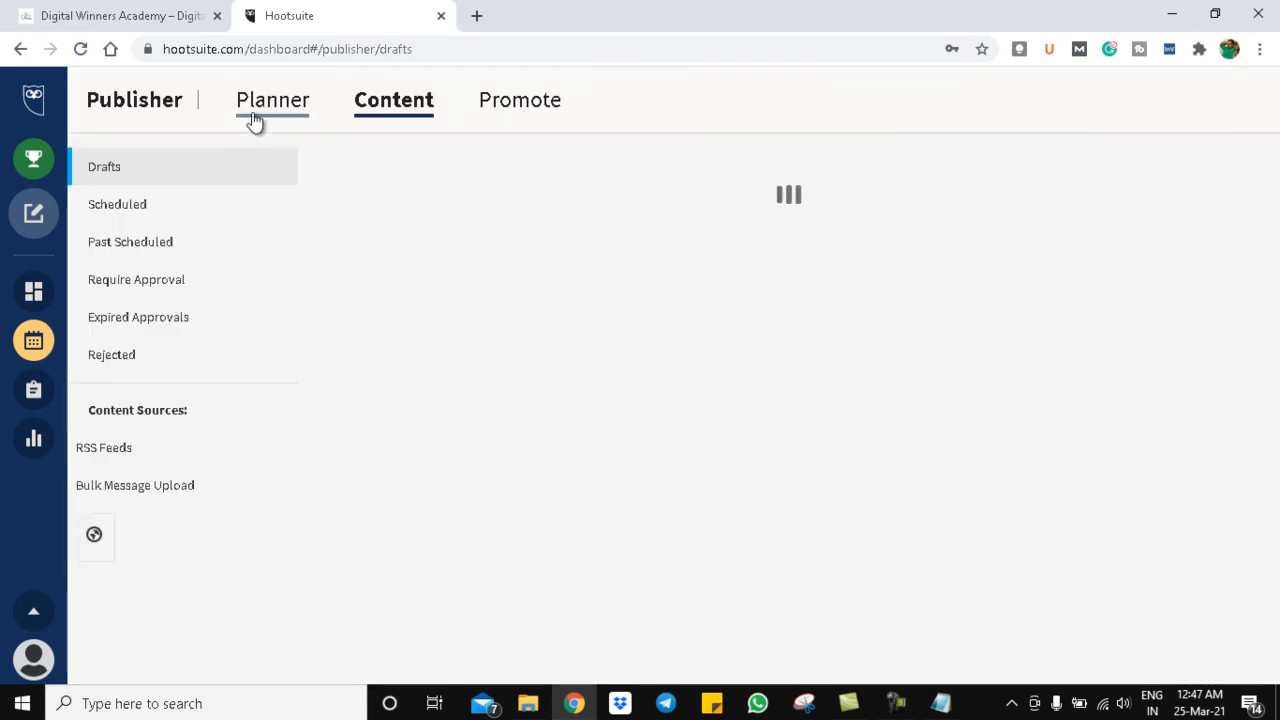
pyautogui.click(255, 118)
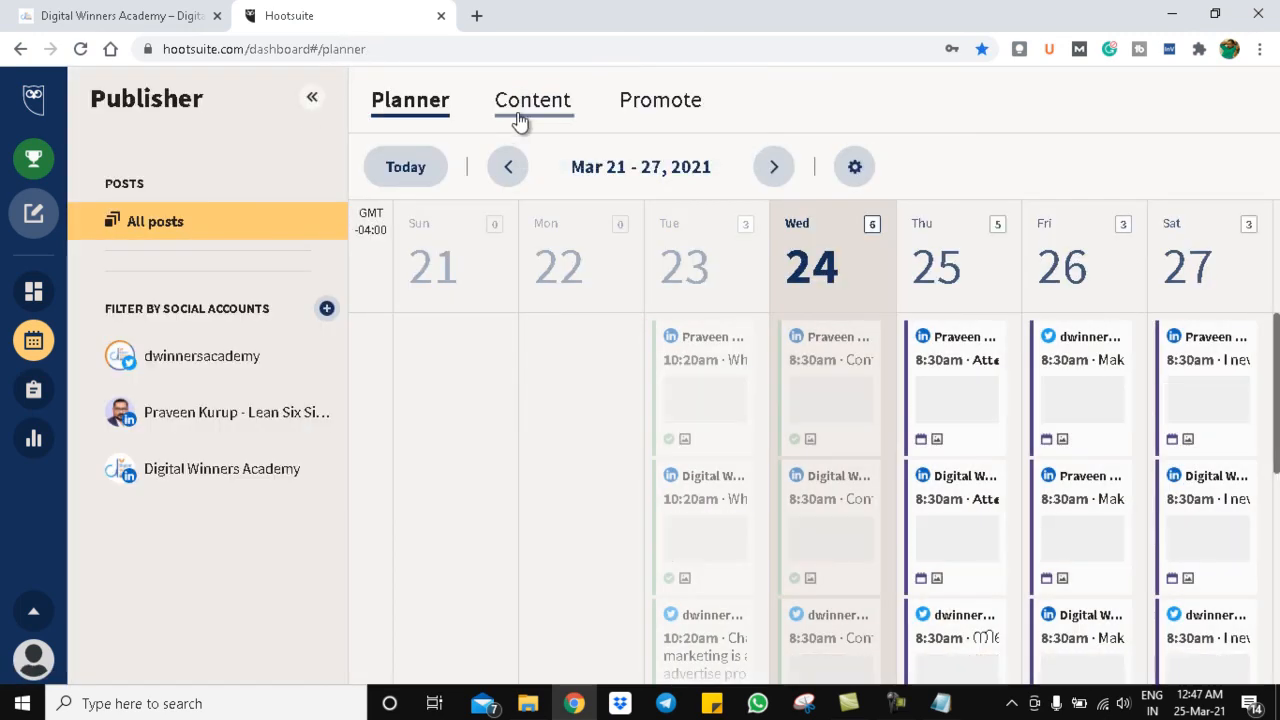
# - Review Scheduled and Past Scheduled posts, noting the 30-message limit, then view Promote's Facebook Boost page
pyautogui.click(519, 120)
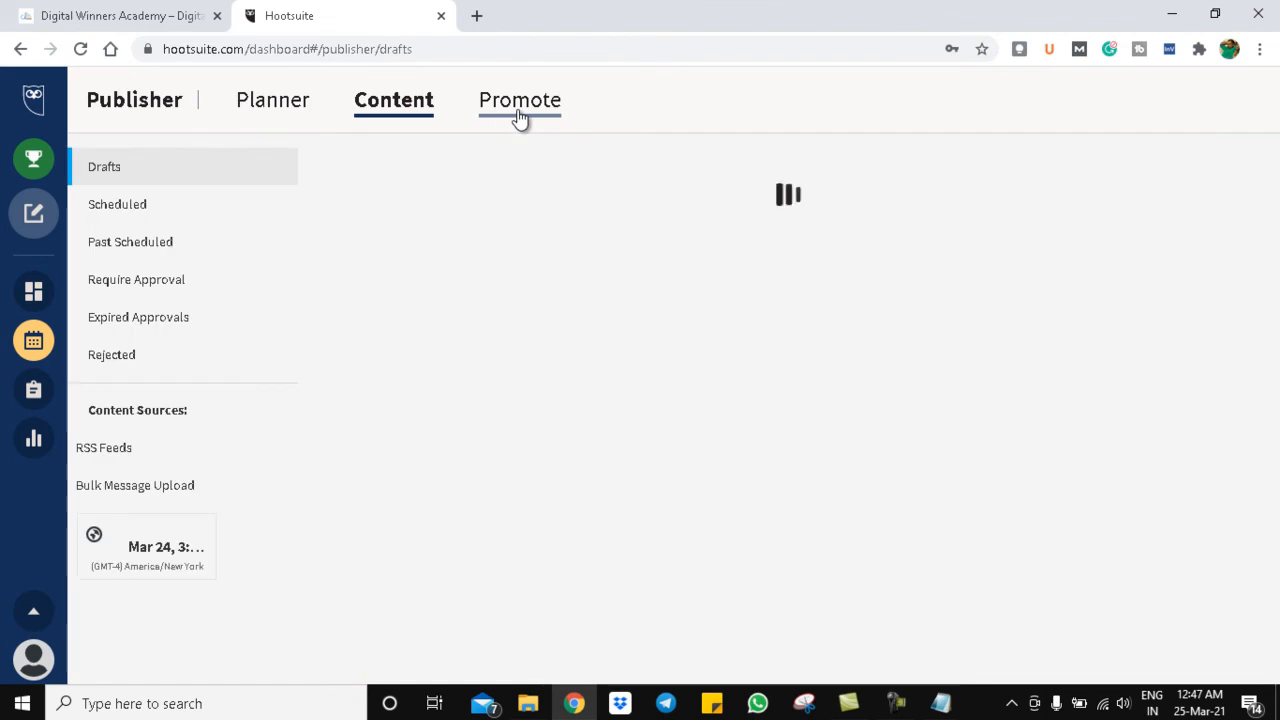
pyautogui.click(128, 214)
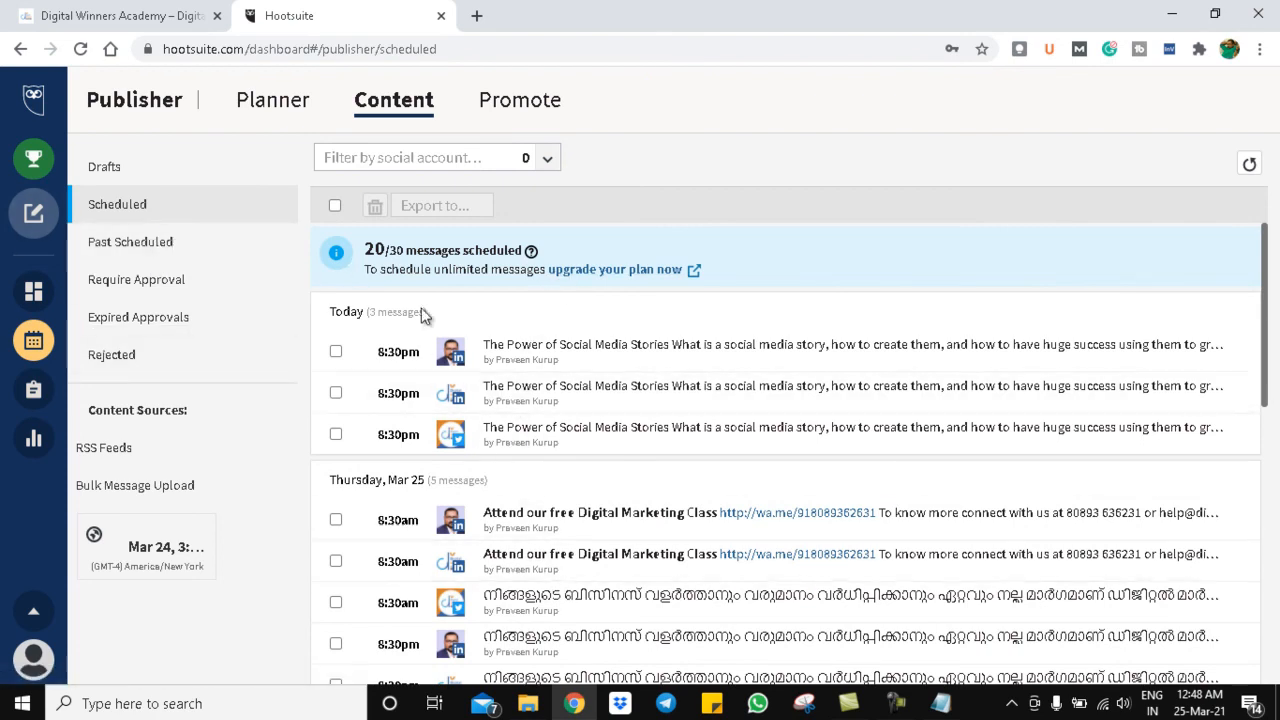
pyautogui.moveTo(392, 244); pyautogui.dragTo(404, 243)
pyautogui.click(170, 254)
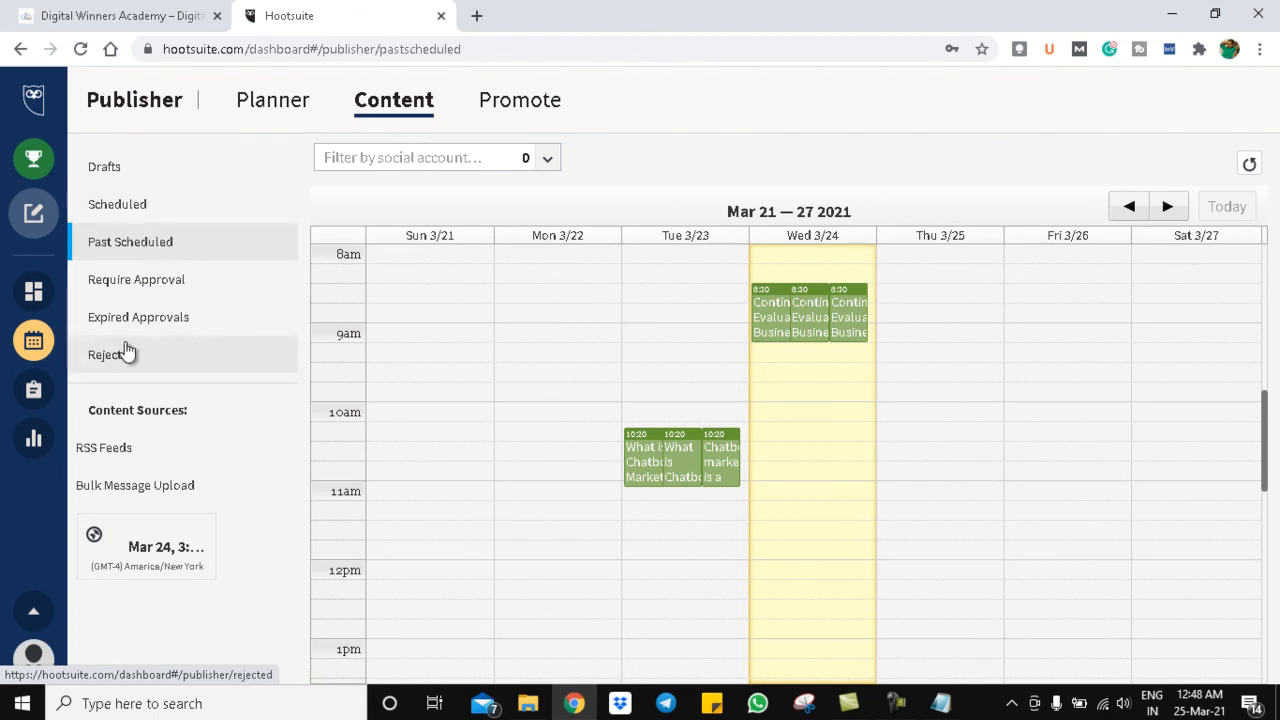
pyautogui.click(521, 114)
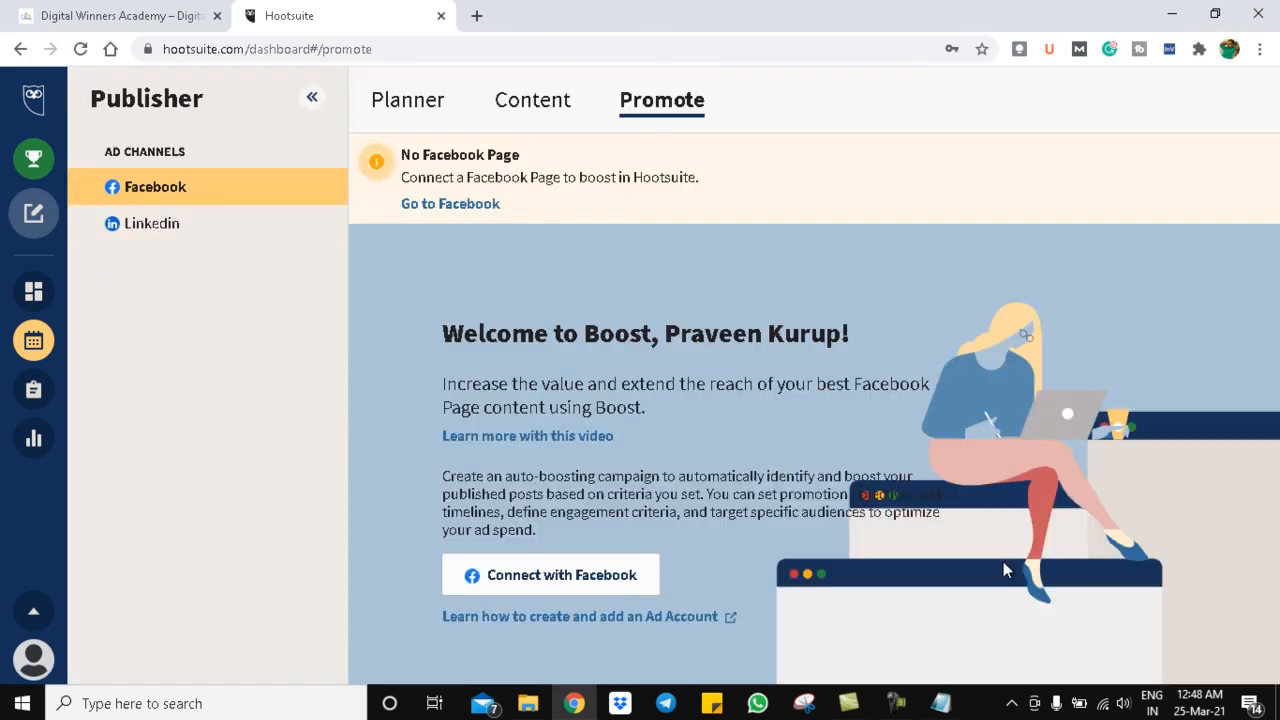
# - Check the Facebook boost options, then go back to the Planner week of Mar 21–27, 2021
pyautogui.click(163, 205)
pyautogui.click(443, 108)
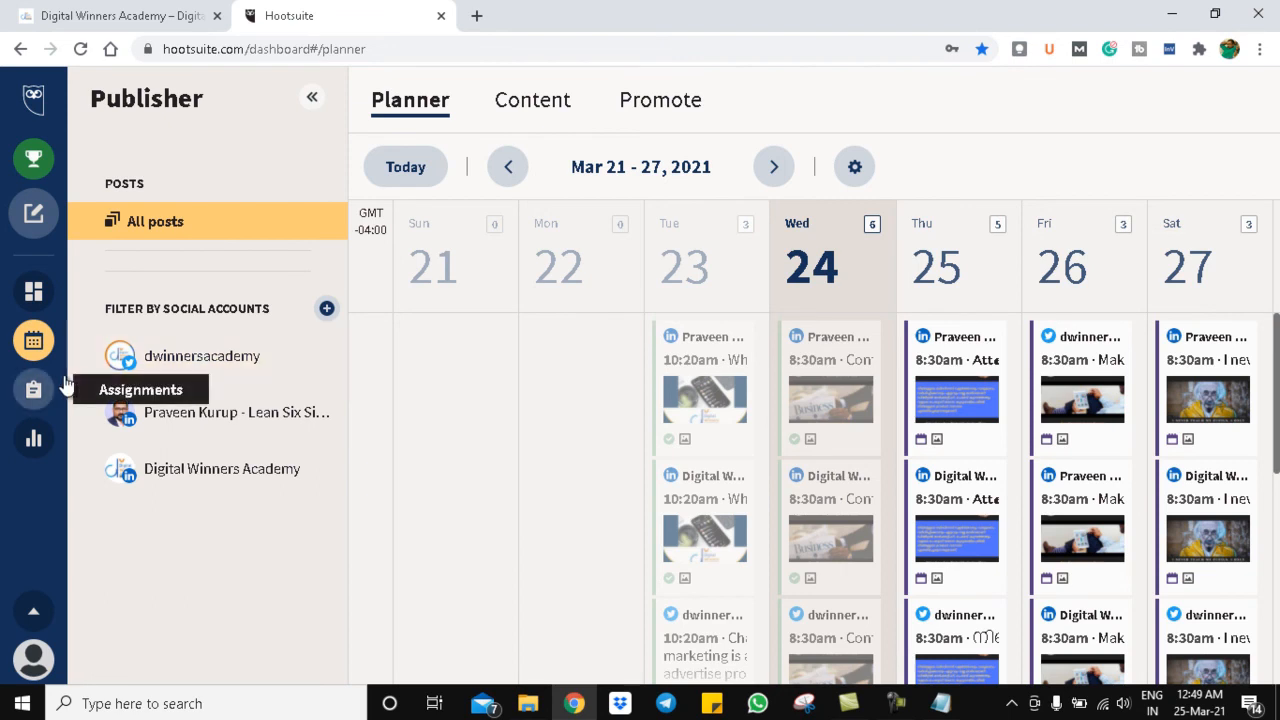
pyautogui.click(374, 42)
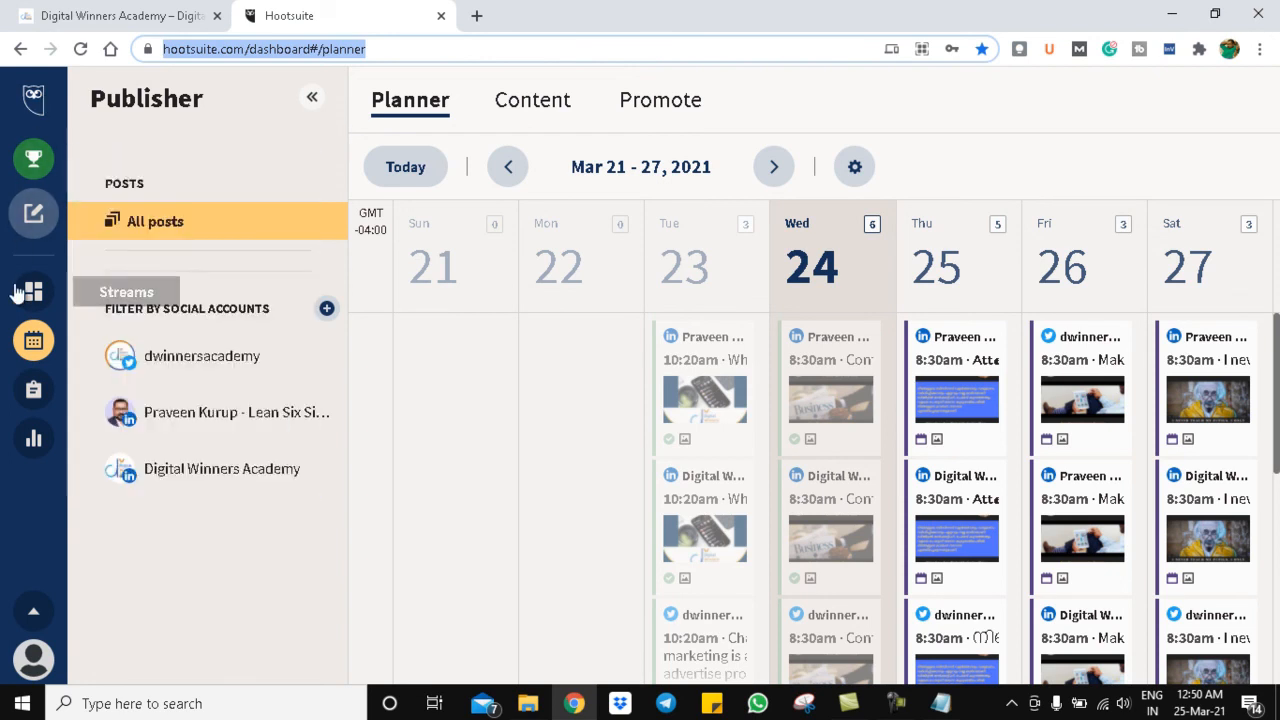
pyautogui.click(38, 116)
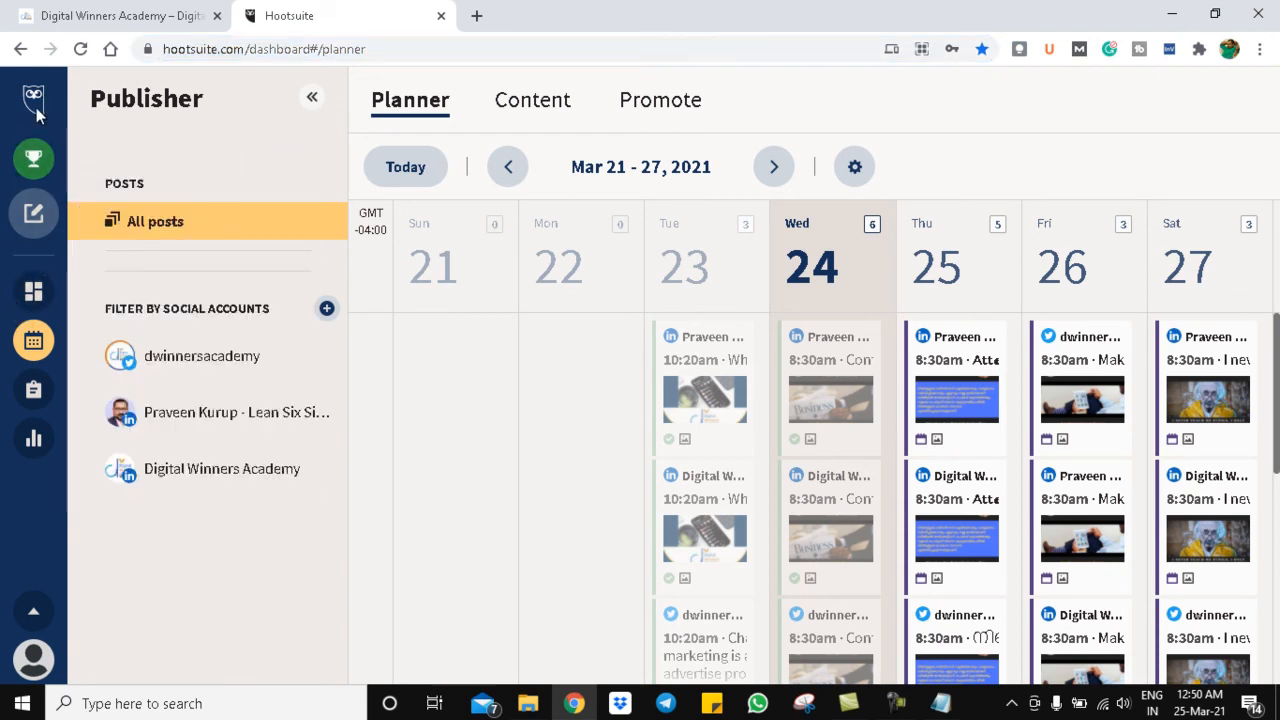